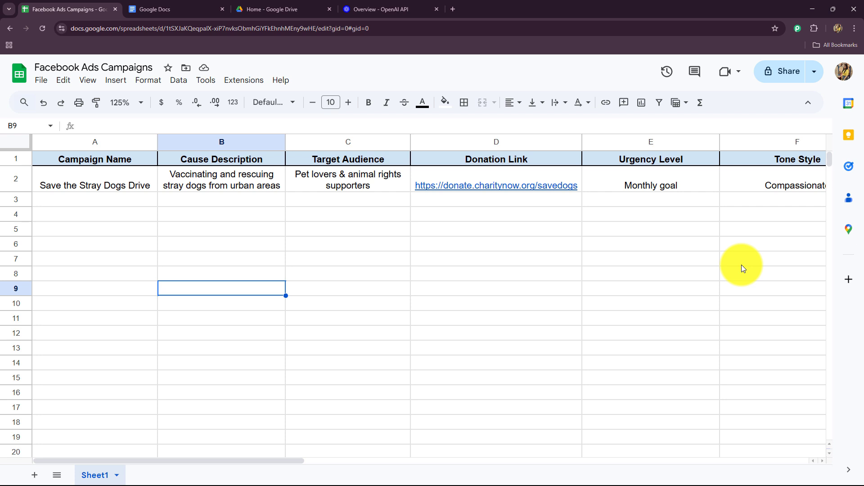
Review the Facebook Ads Campaigns sheet together with the recent Google Docs, the suggested Google Drive files and the OpenAI platform overview
click(196, 9)
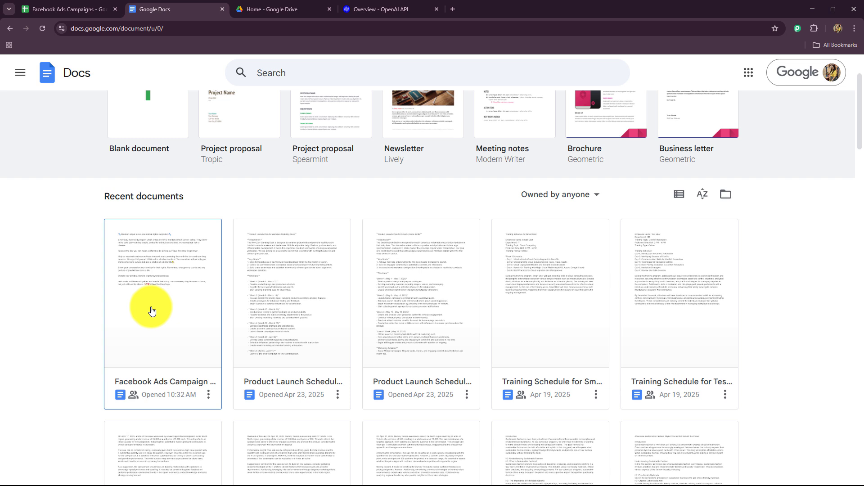
click(54, 9)
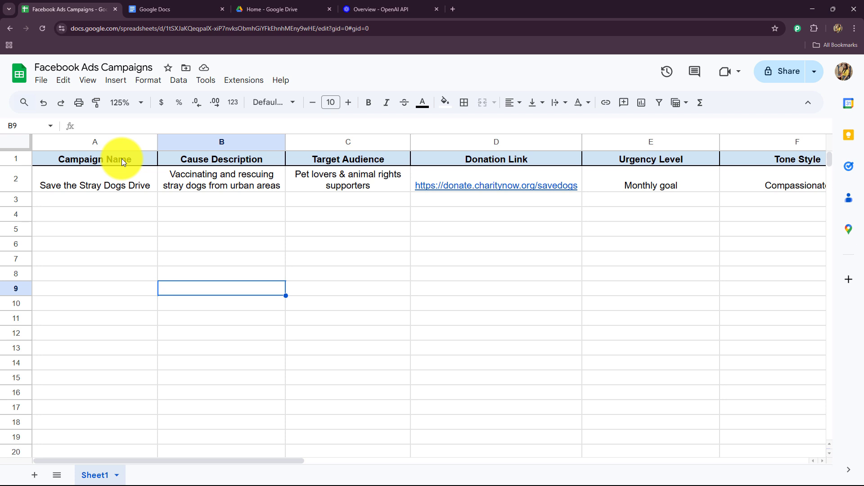
click(388, 10)
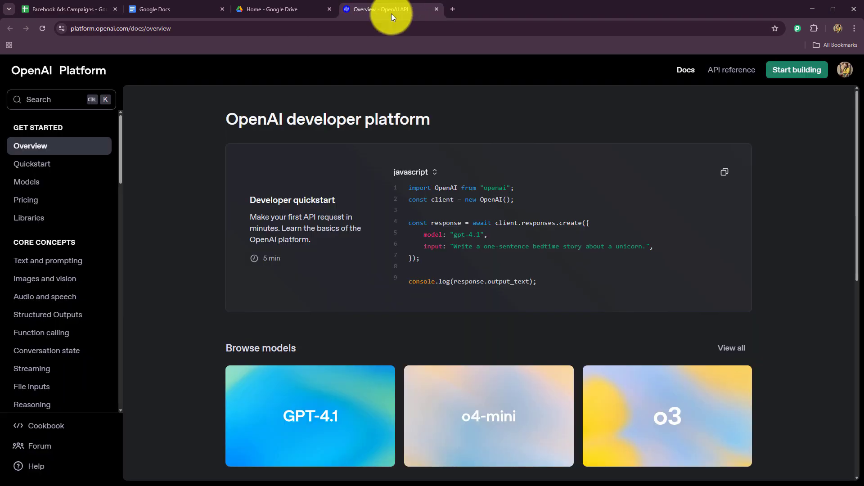
click(63, 9)
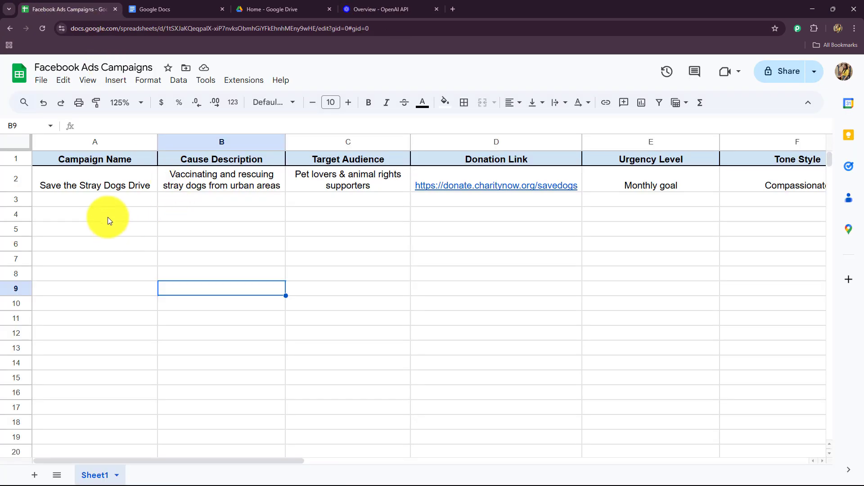
drag(98, 458, 50, 449)
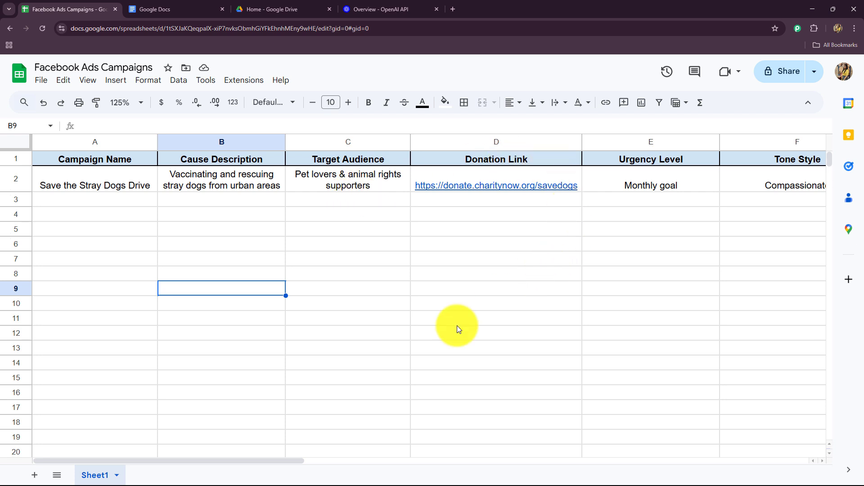
click(222, 455)
mouse_move(222, 461)
mouse_down()
mouse_move(241, 461)
mouse_move(220, 463)
mouse_up()
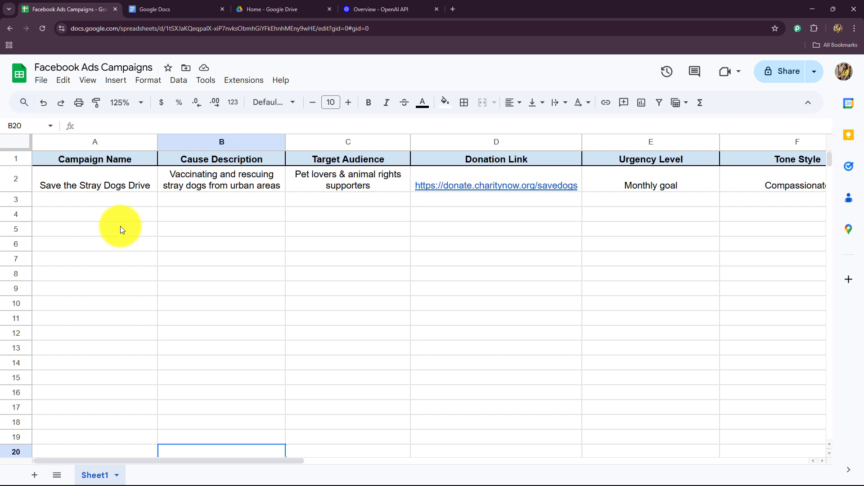
click(157, 6)
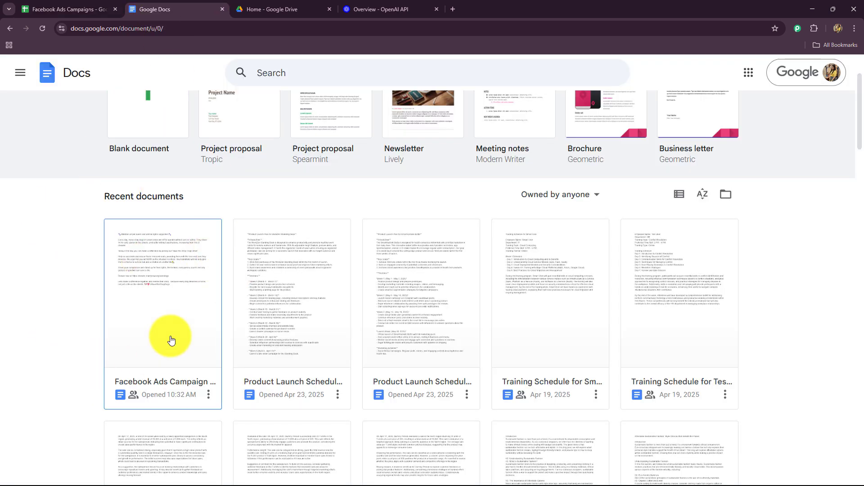
click(251, 9)
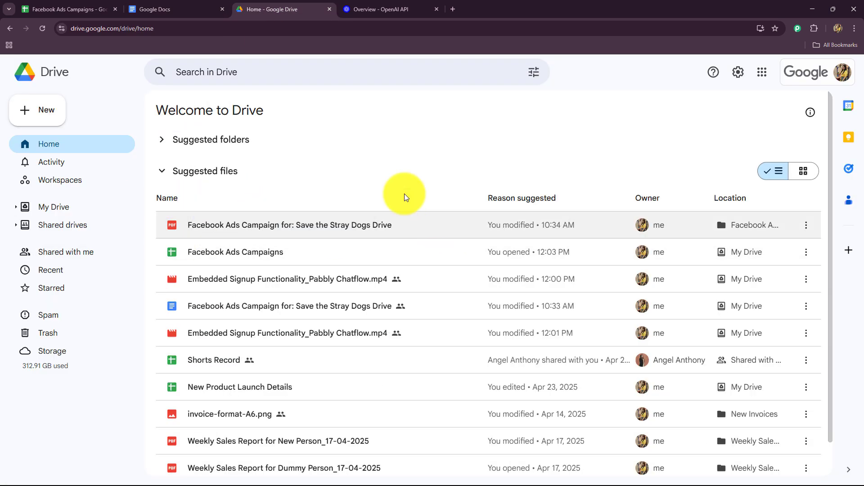
click(32, 9)
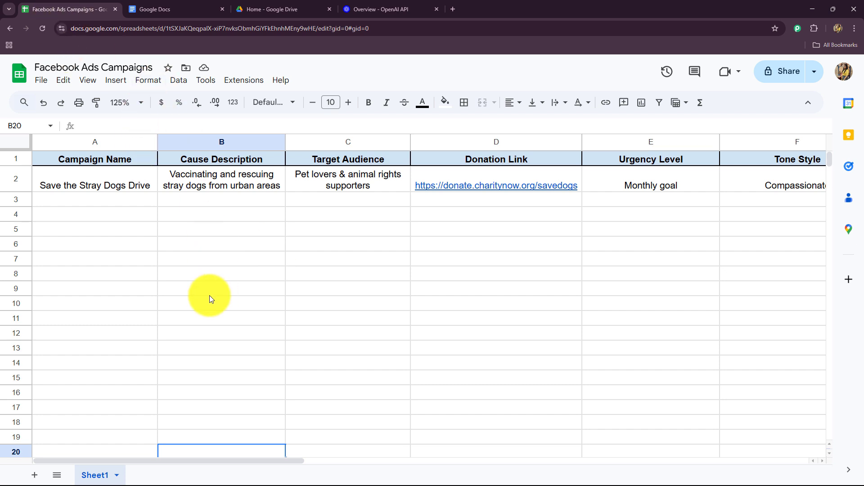
click(376, 9)
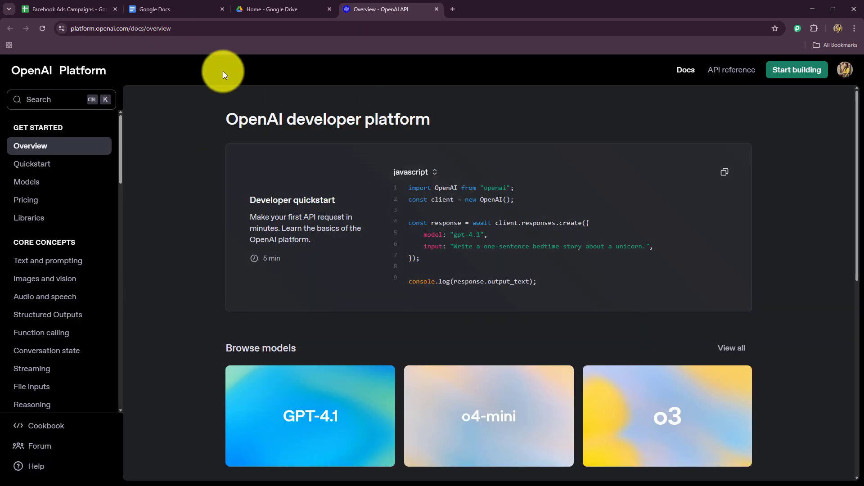
click(192, 4)
click(277, 14)
click(112, 12)
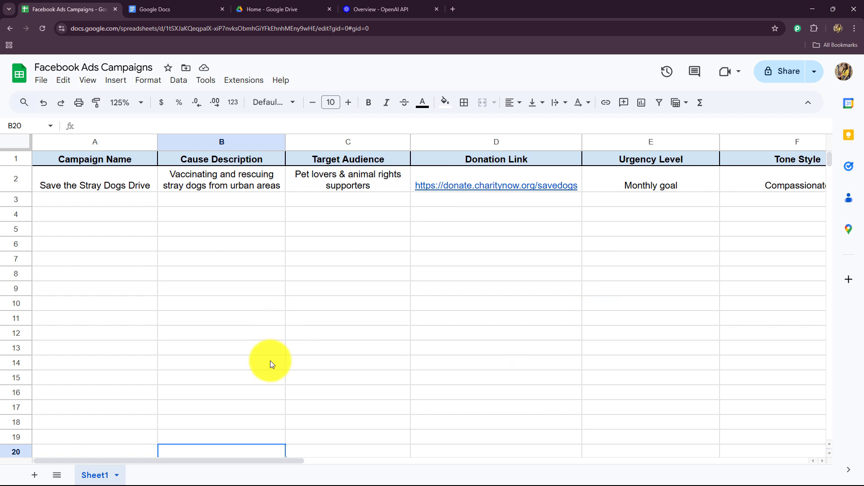
drag(183, 461, 146, 460)
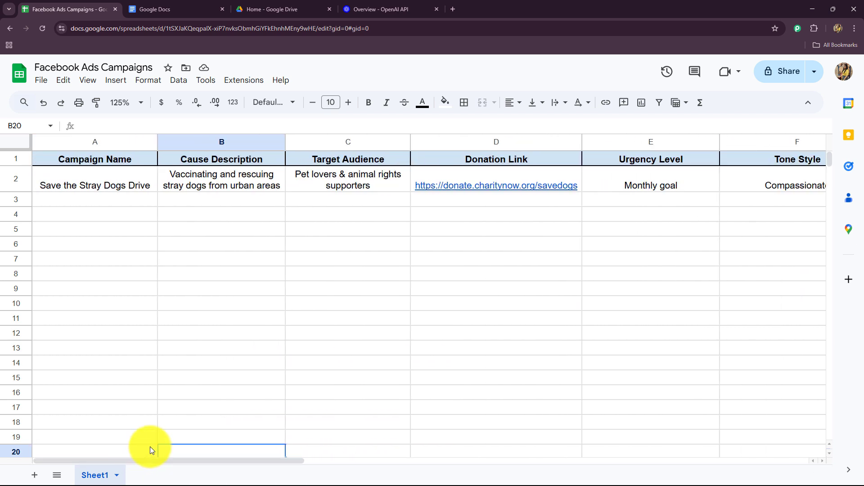
Open the Pabbly Connect website in a new browser tab and dismiss its limited-time offer popup
click(453, 9)
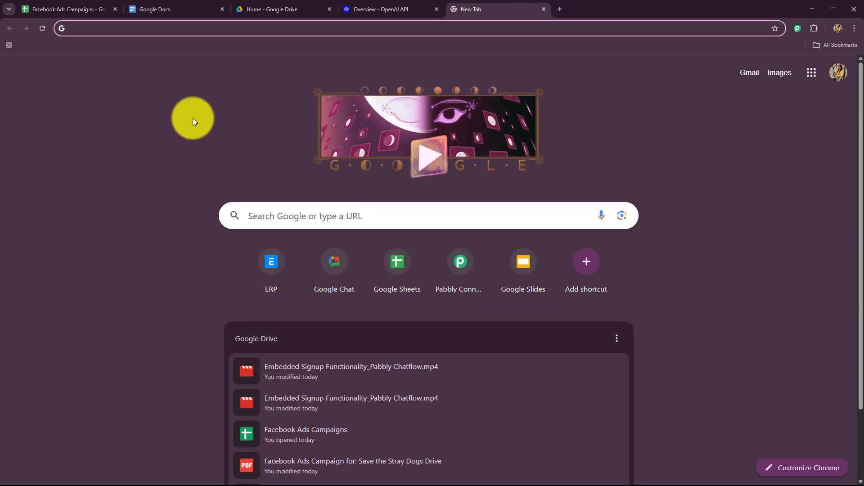
text(Pabb)
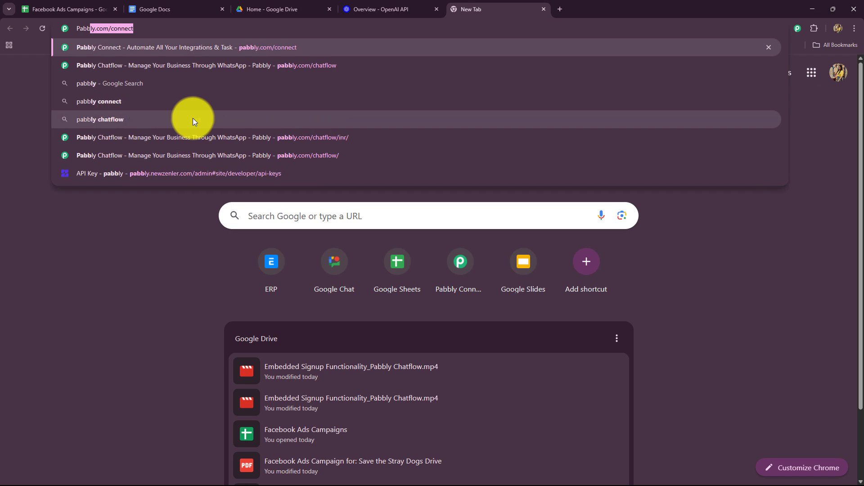
click(174, 47)
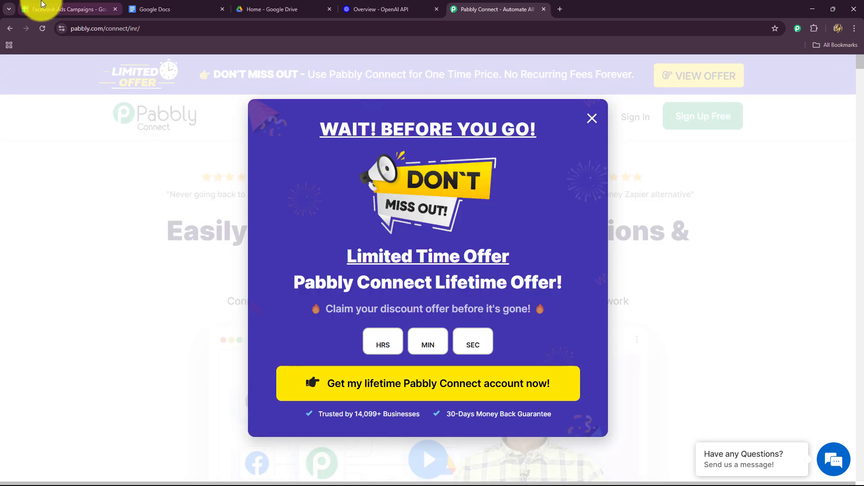
click(45, 9)
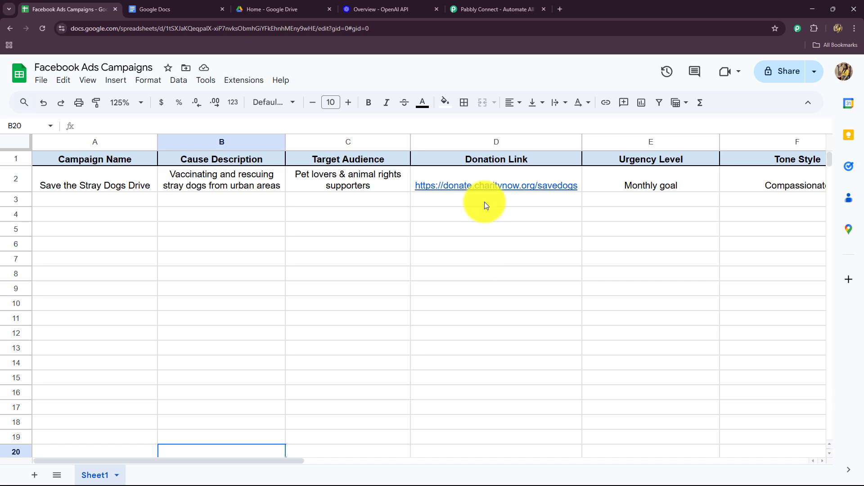
click(476, 10)
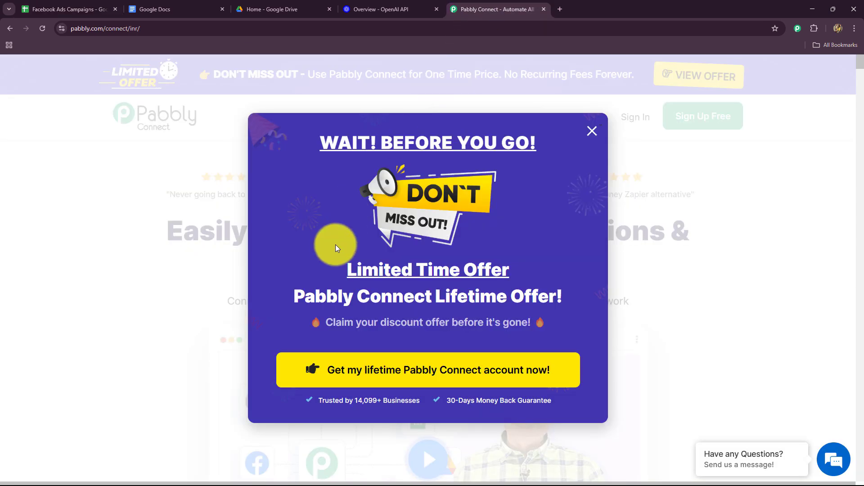
click(591, 135)
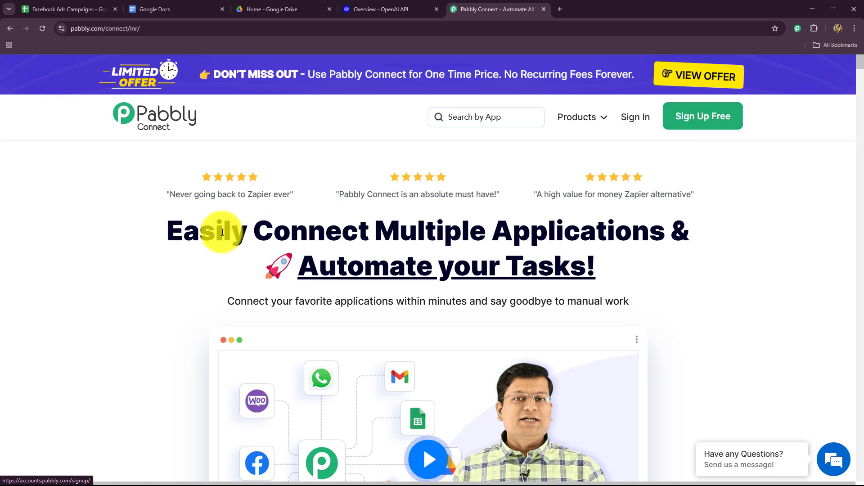
Sign in to Pabbly and access Pabbly Connect from the list of all Pabbly apps
drag(162, 229, 517, 292)
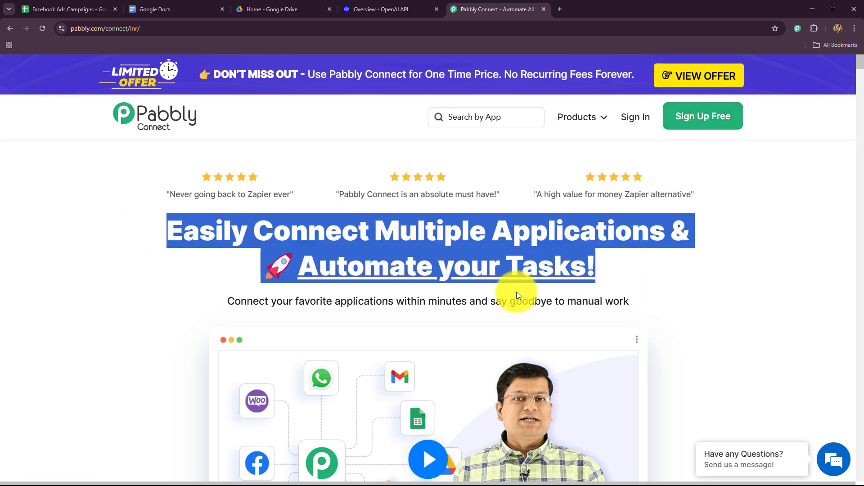
click(175, 294)
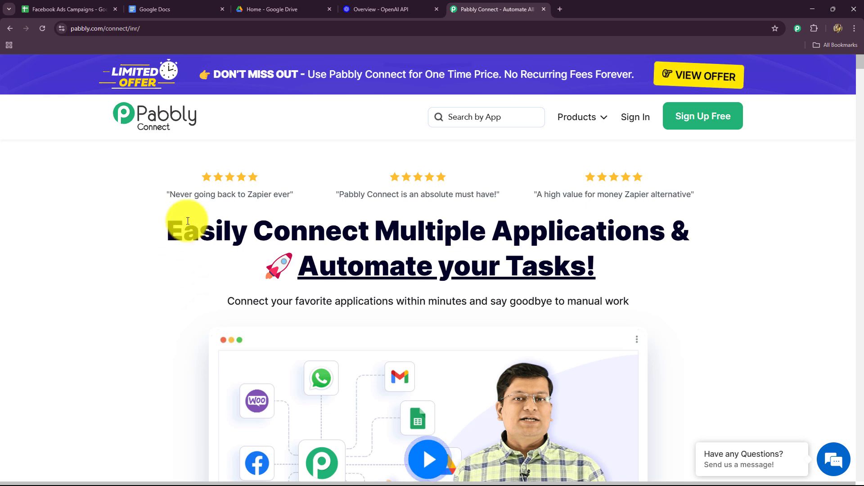
click(631, 118)
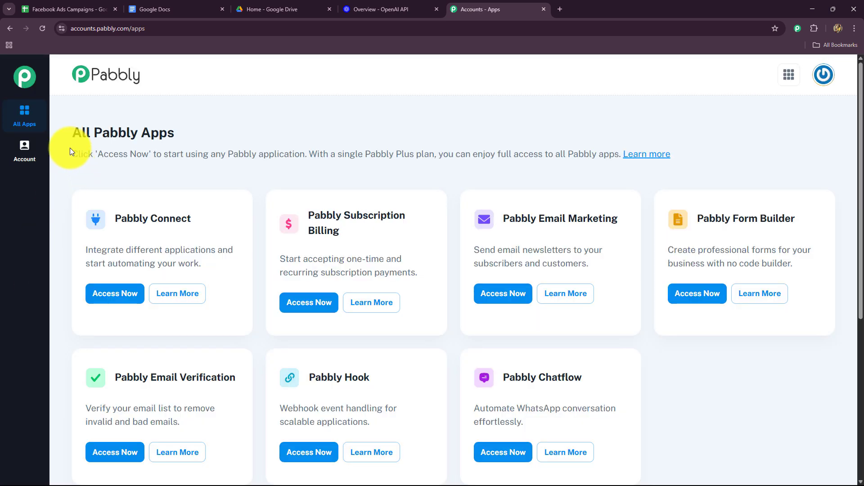
drag(71, 121, 237, 154)
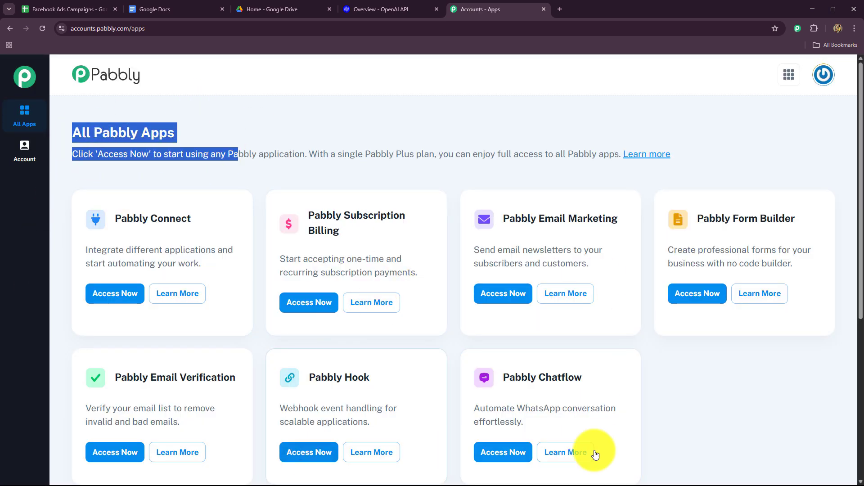
drag(117, 221, 193, 219)
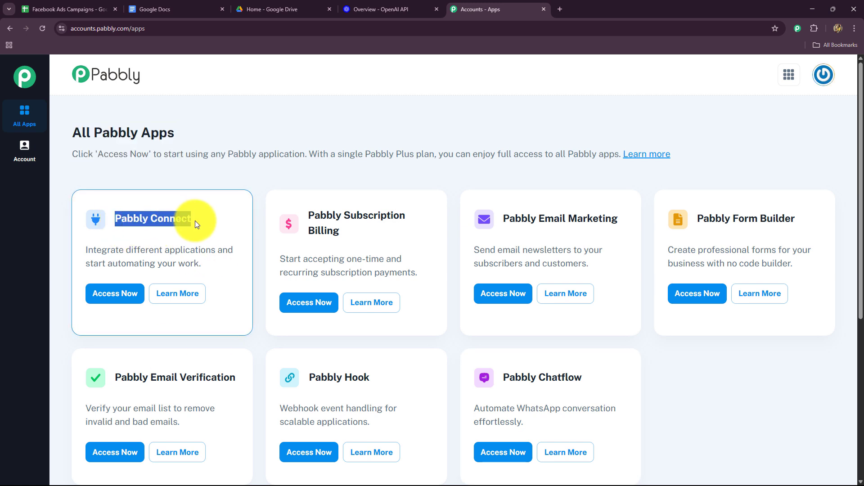
click(119, 295)
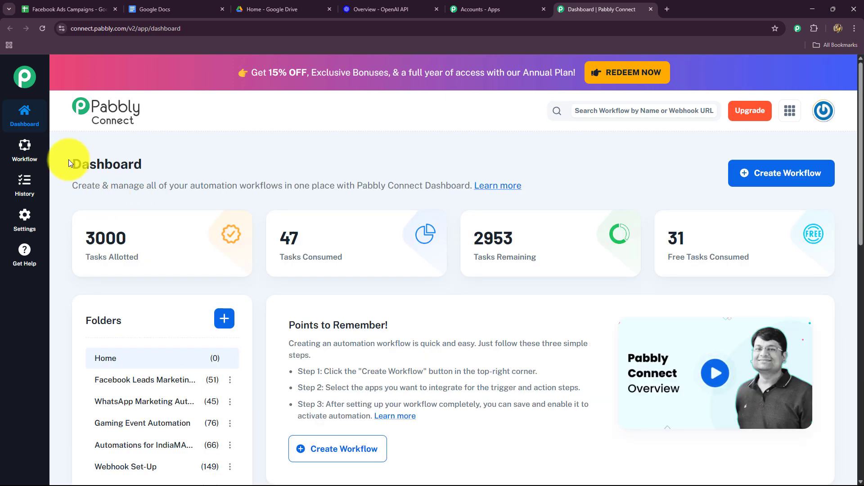
Look over the Pabbly Connect dashboard, including its folders and the Home workflow list
double_click(89, 160)
scroll(477, 303, down, 7)
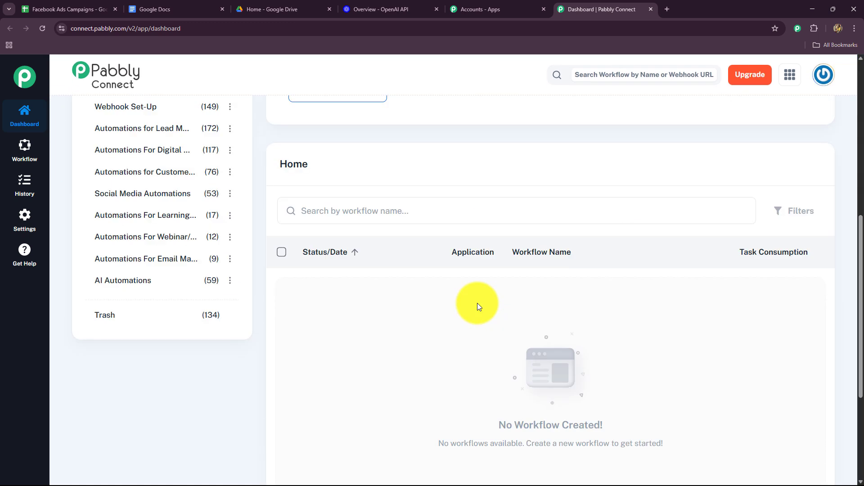
scroll(478, 304, up, 4)
scroll(415, 309, down, 2)
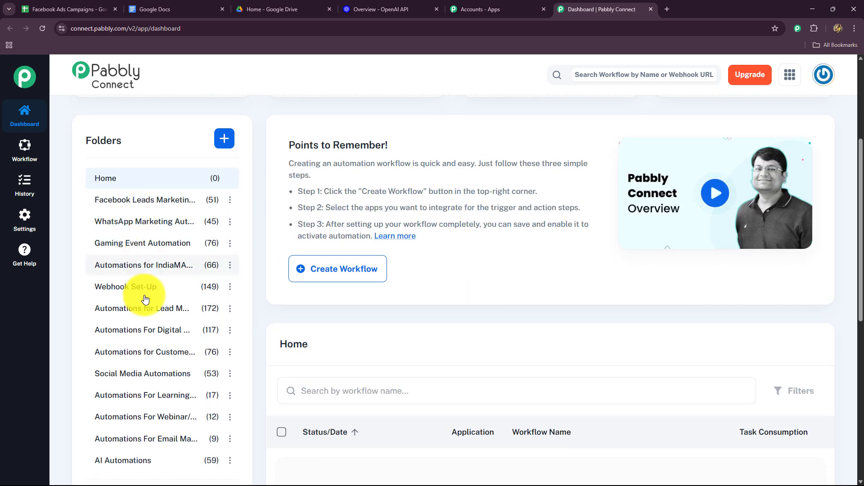
scroll(544, 305, down, 5)
scroll(544, 303, up, 5)
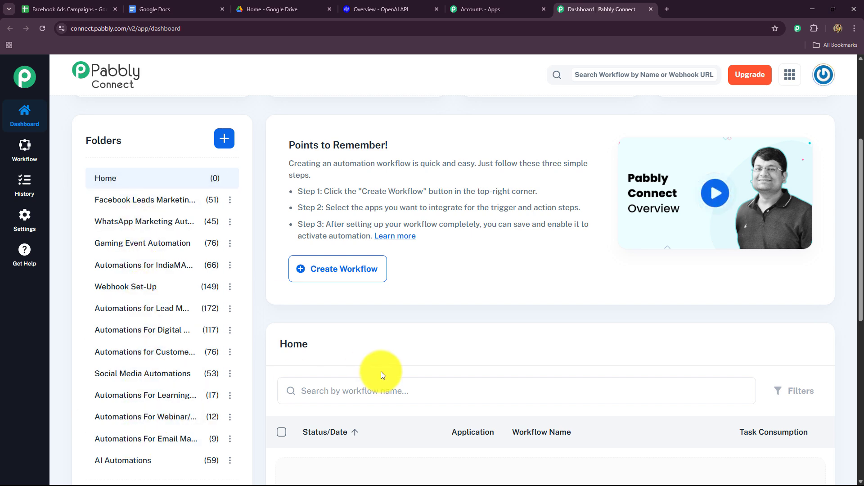
scroll(380, 371, up, 4)
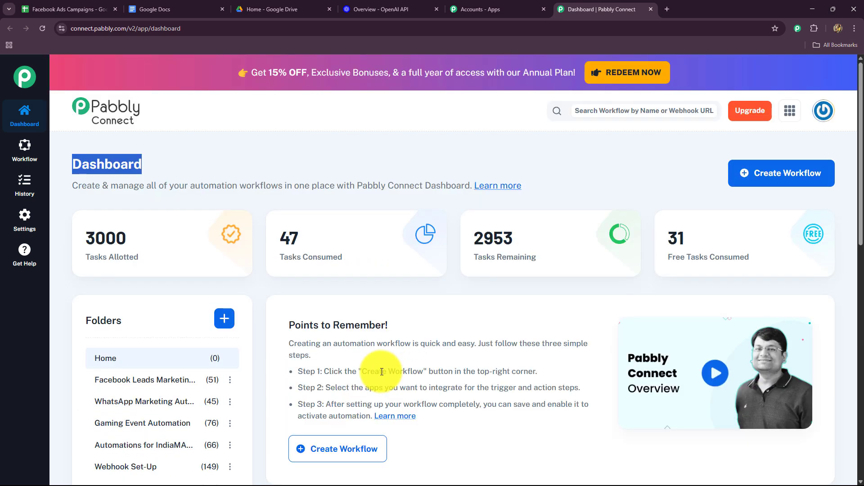
Start a new workflow and name it "Build an AI Agent to Auto-Generate Facebook Ads Charity Appeals"
click(756, 173)
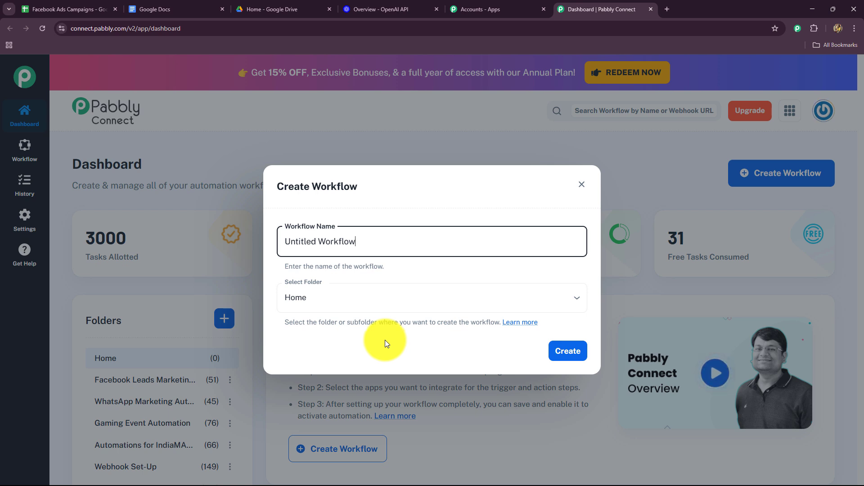
drag(382, 249, 534, 249)
key(BackSpace)
text(Build an AI Agent to Auto-Generate Facebook Ads Charity Appeals)
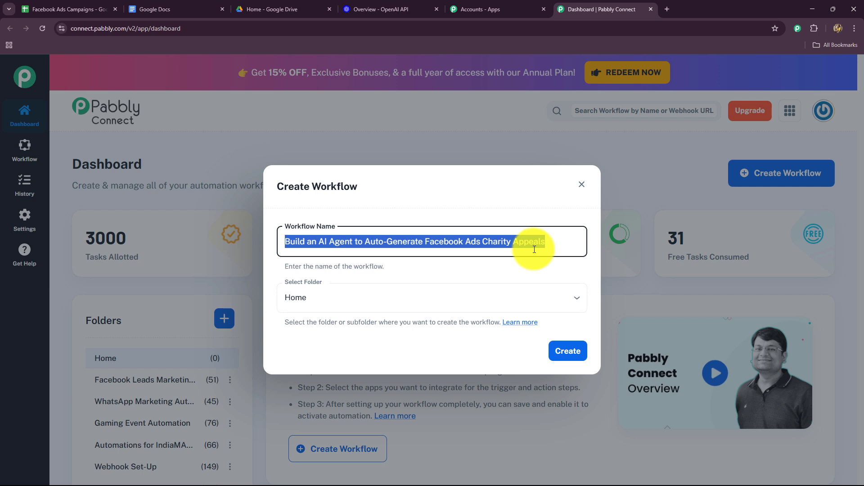
Choose AI Automations as the folder for the new workflow
click(357, 293)
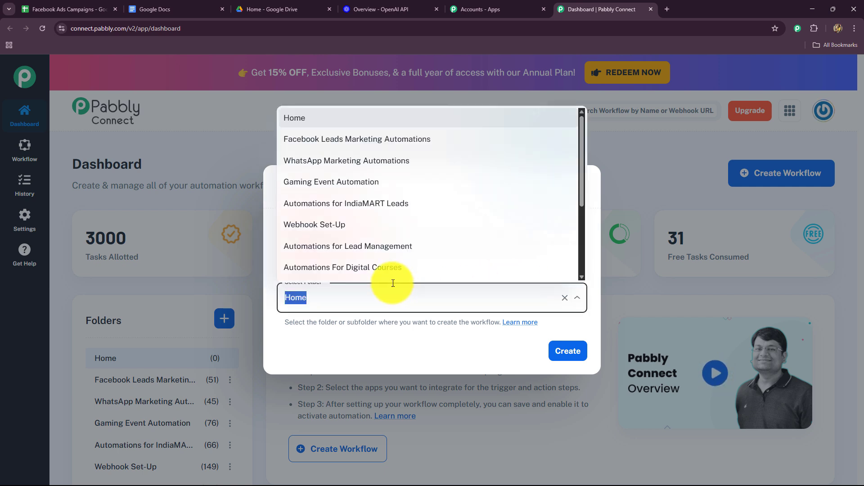
scroll(358, 212, down, 3)
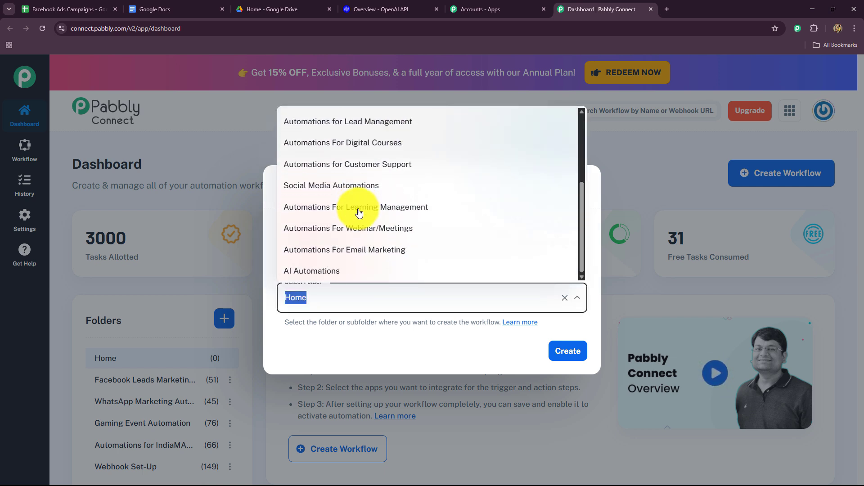
scroll(356, 207, up, 3)
scroll(347, 257, down, 1)
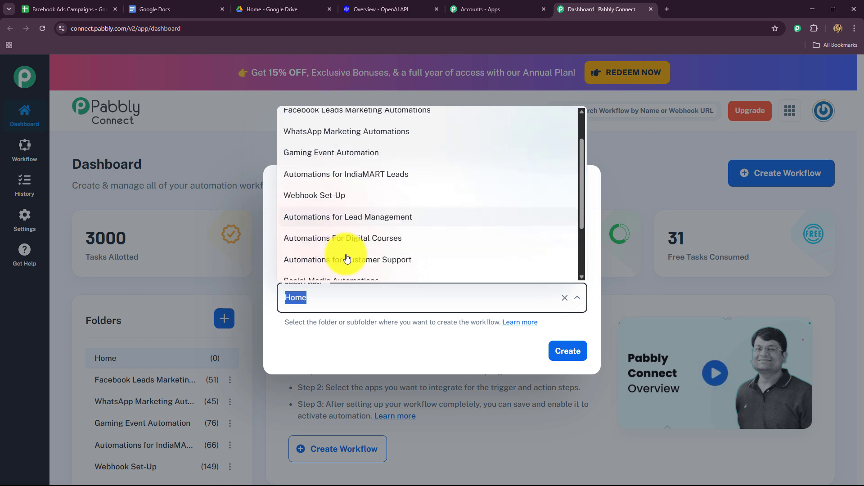
scroll(346, 258, down, 2)
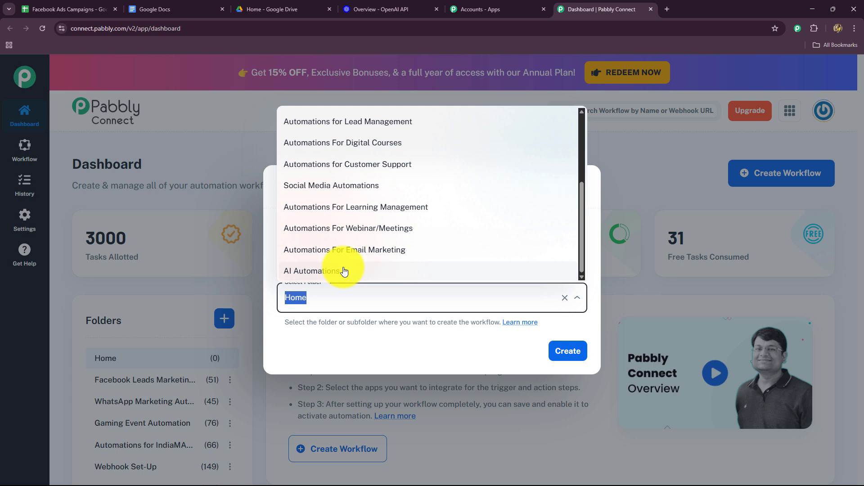
click(344, 271)
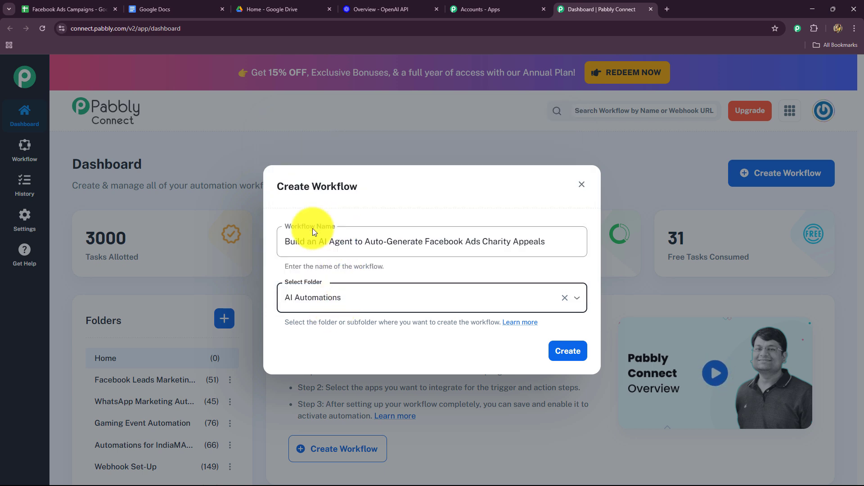
Create the named workflow in the AI Automations folder and check the Facebook Ads Campaigns sheet in Google Sheets
click(570, 351)
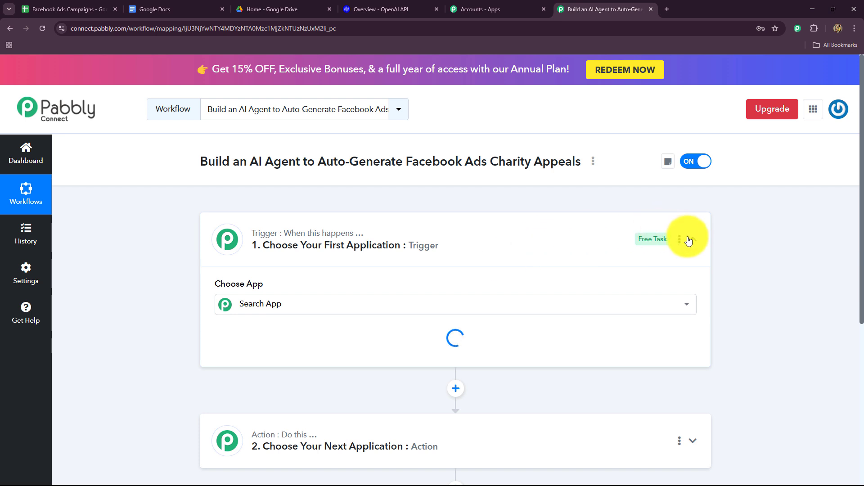
click(693, 240)
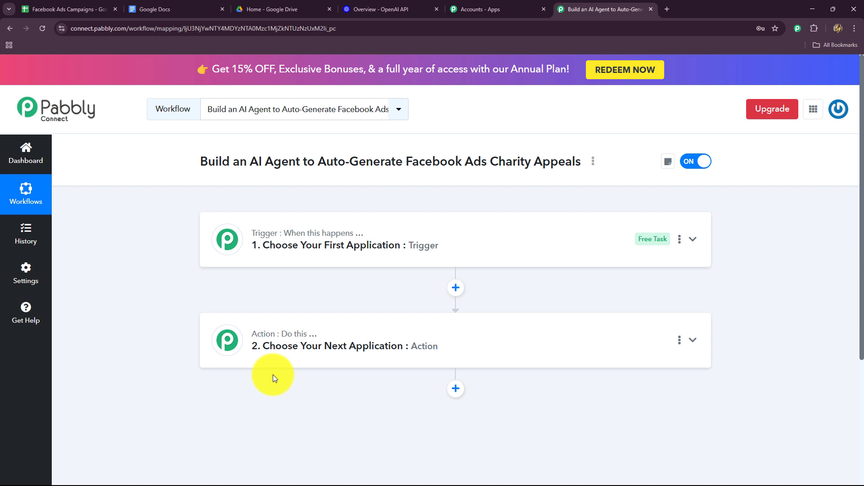
click(32, 8)
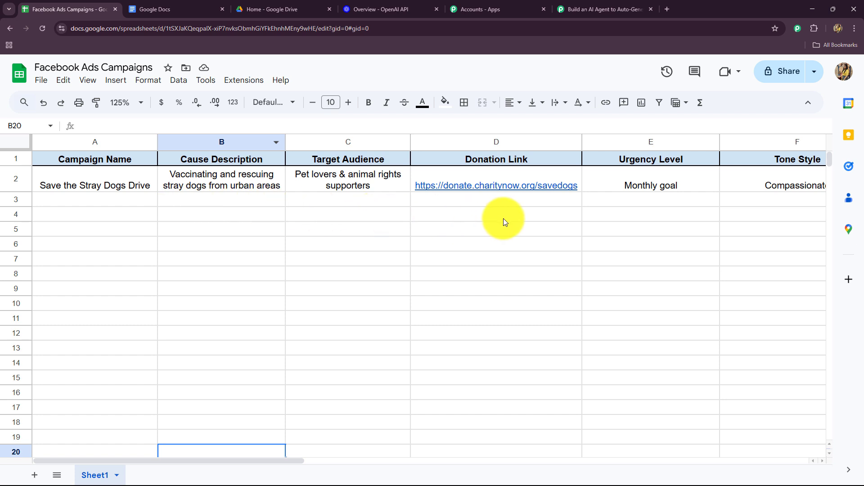
click(604, 9)
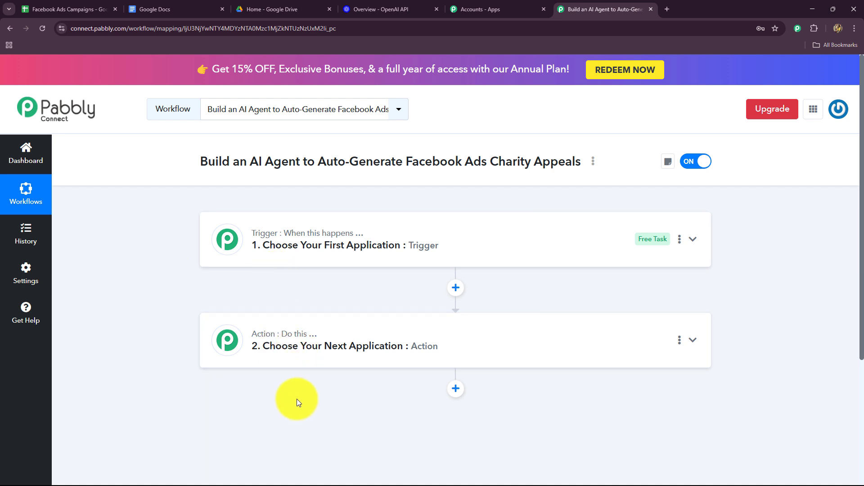
Set the workflow's trigger app to Google Sheets with the event New or Updated Spreadsheet Row
click(227, 240)
scroll(146, 276, down, 2)
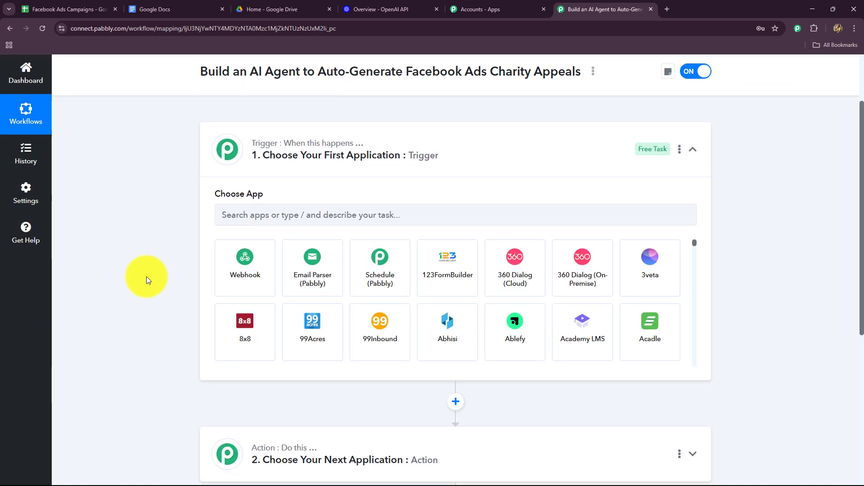
click(274, 217)
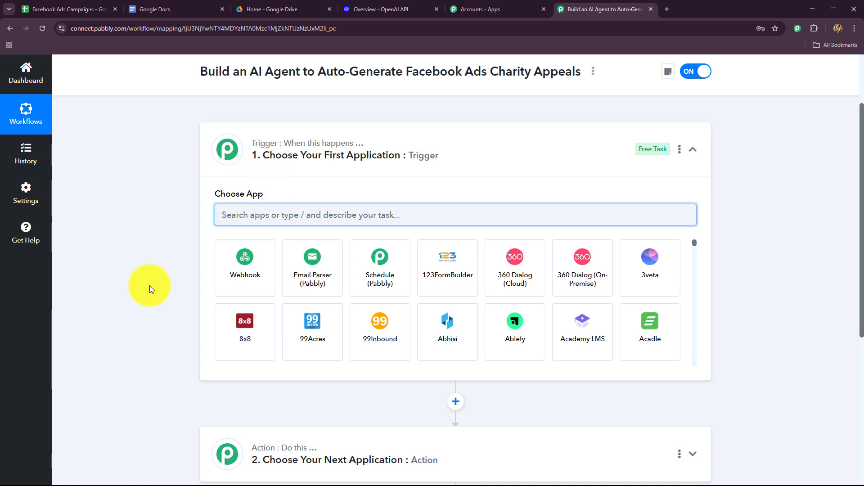
click(27, 9)
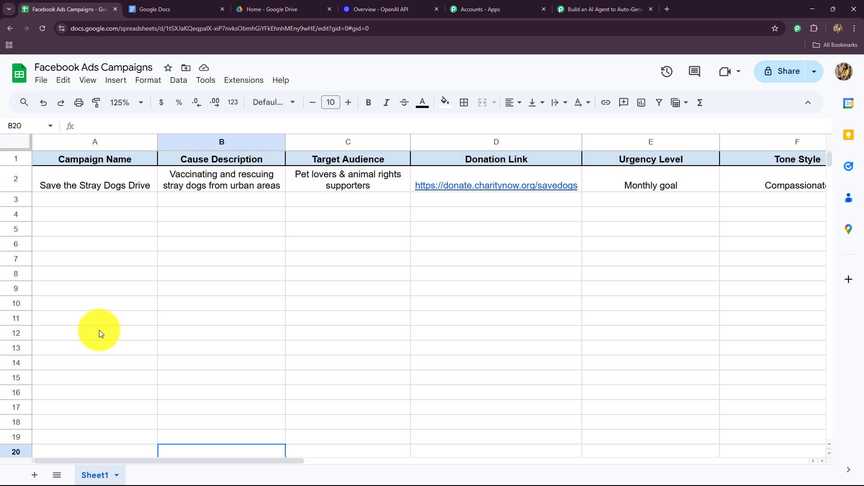
click(594, 9)
text(Goo)
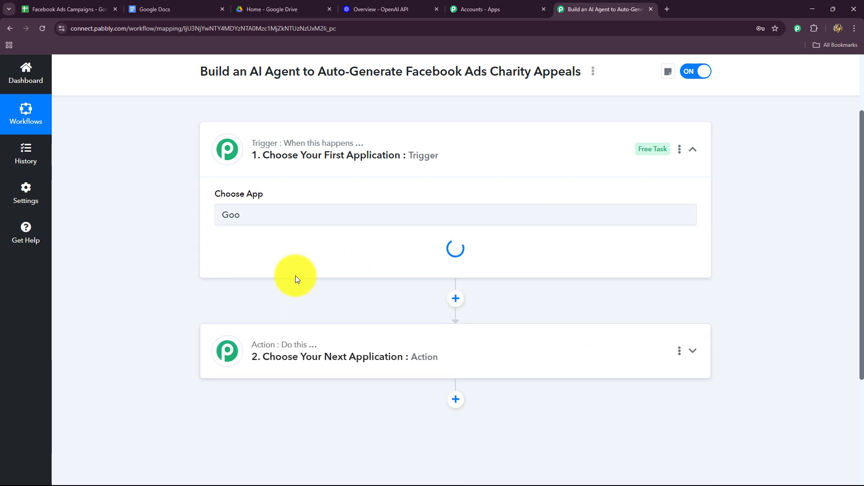
click(225, 266)
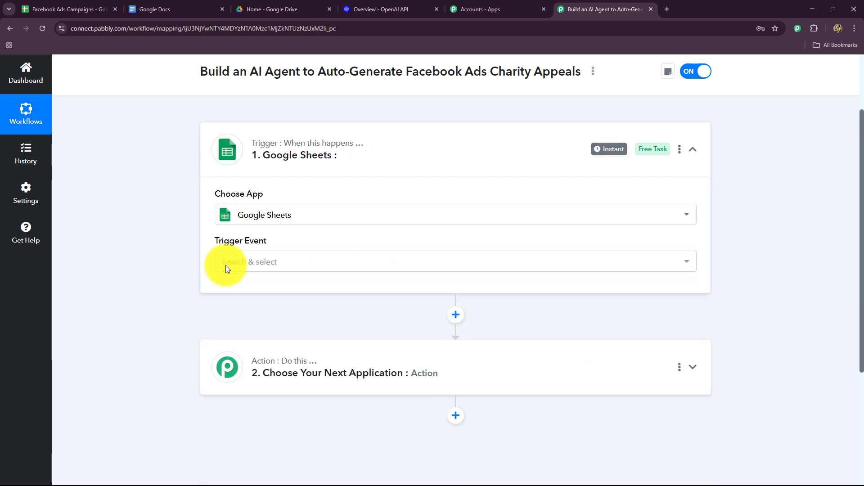
click(225, 266)
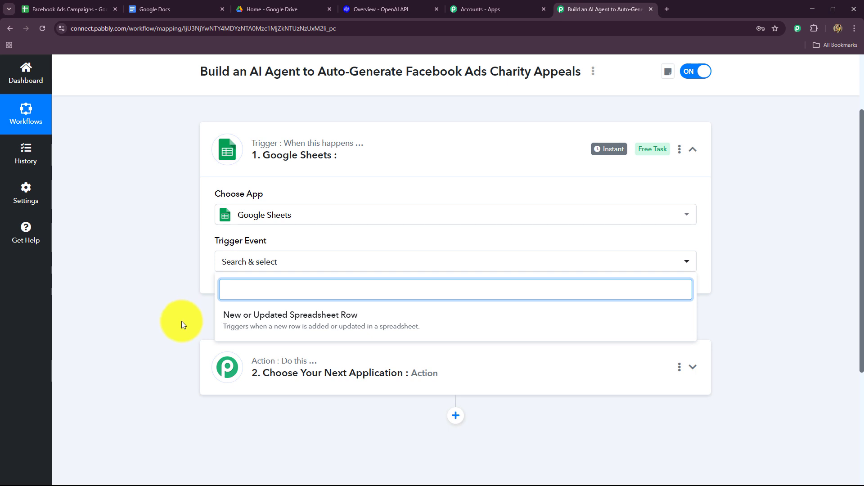
click(228, 327)
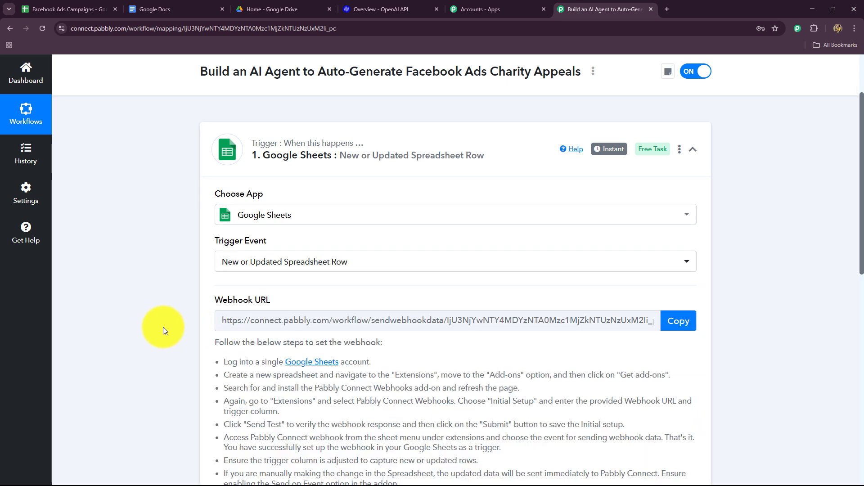
Read the trigger's webhook setup instructions and compare them with the Facebook Ads Campaigns spreadsheet
scroll(163, 327, down, 4)
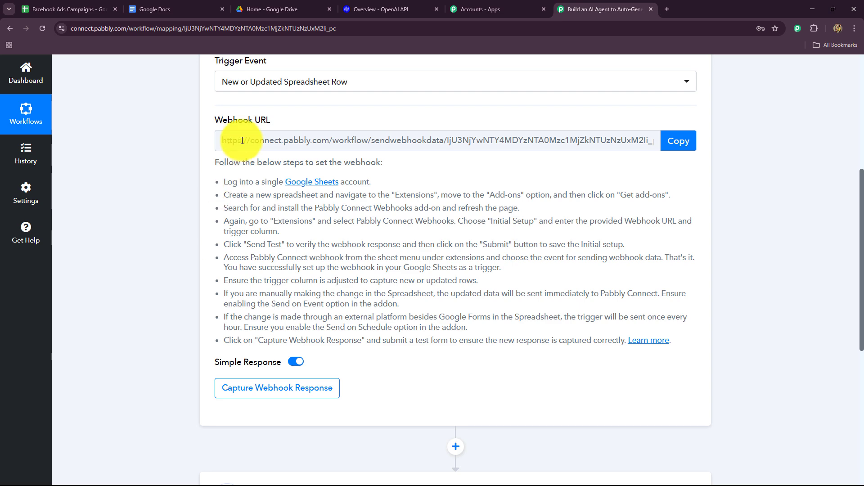
mouse_move(228, 119)
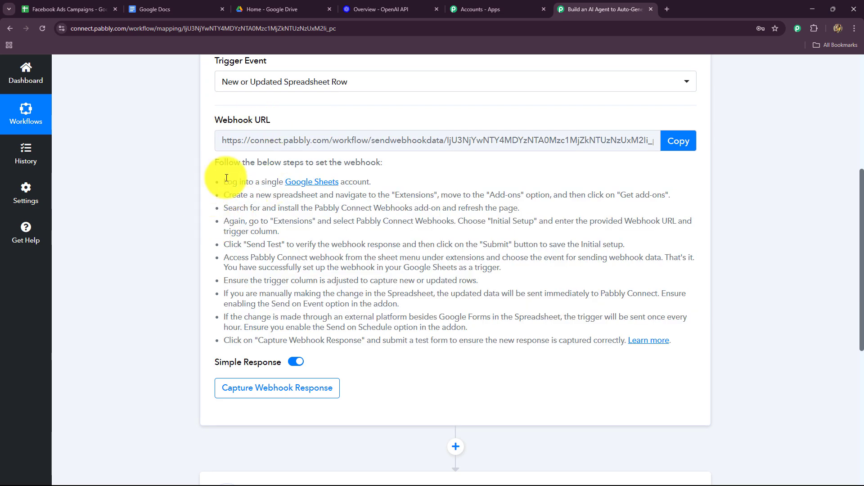
drag(227, 181, 648, 350)
click(392, 163)
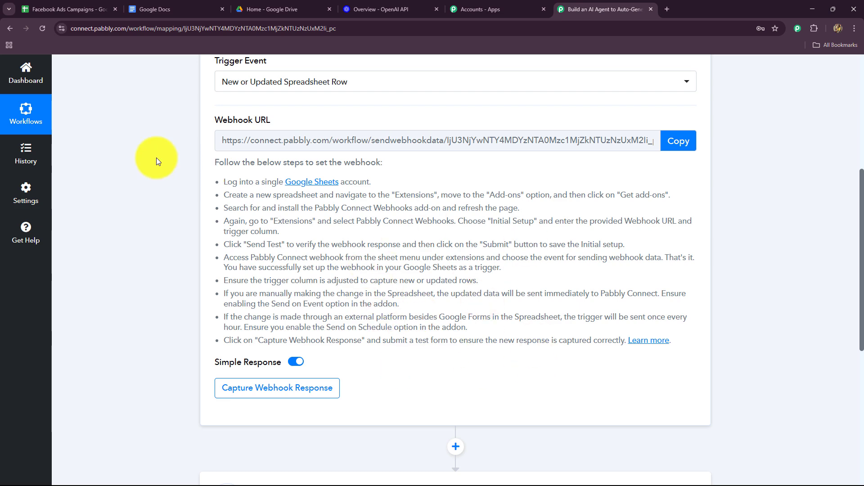
click(70, 9)
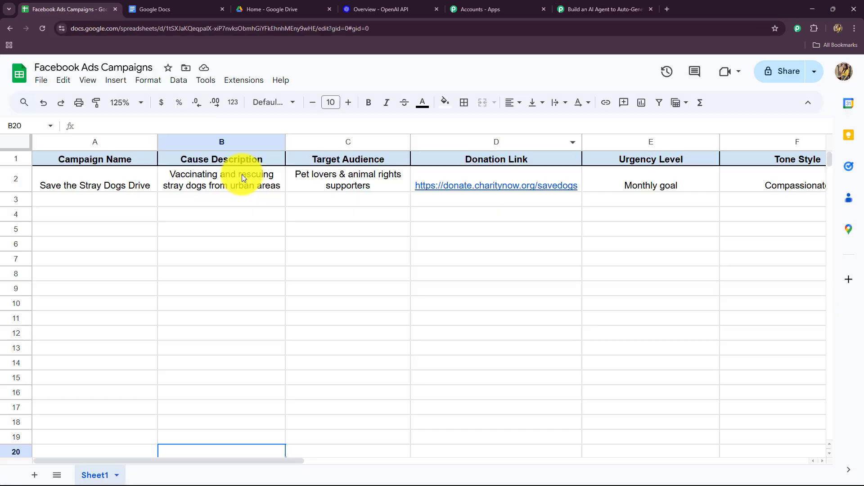
click(588, 3)
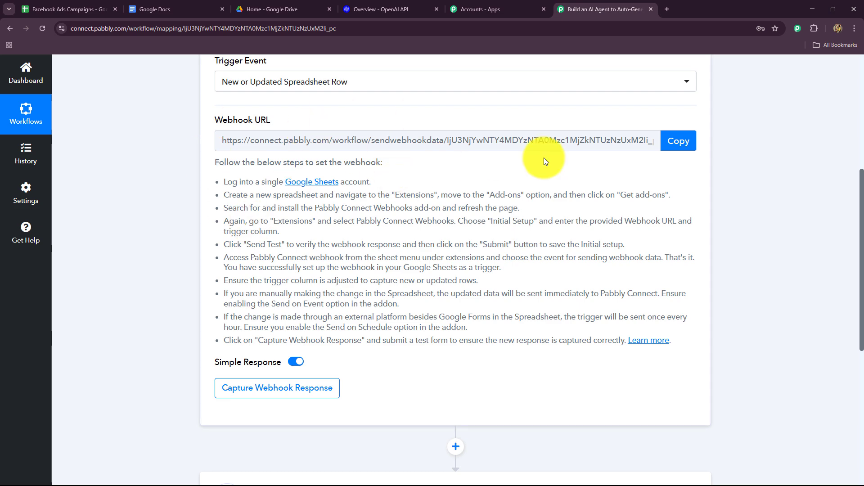
scroll(360, 297, up, 4)
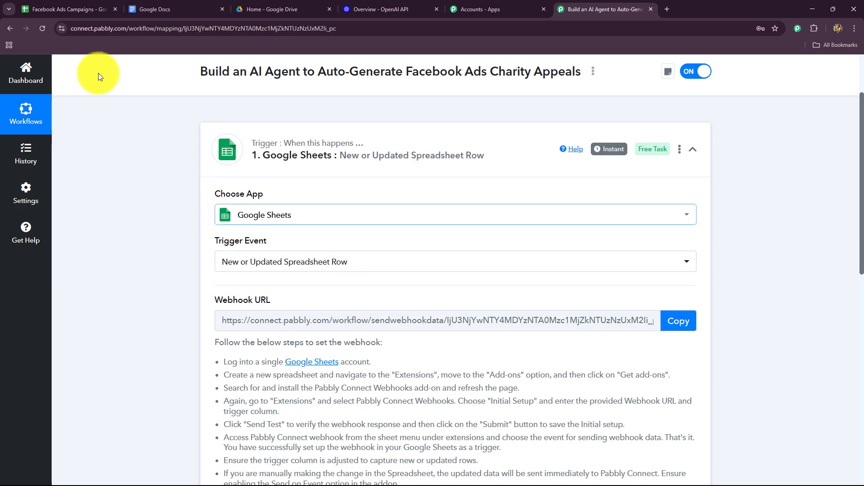
click(27, 9)
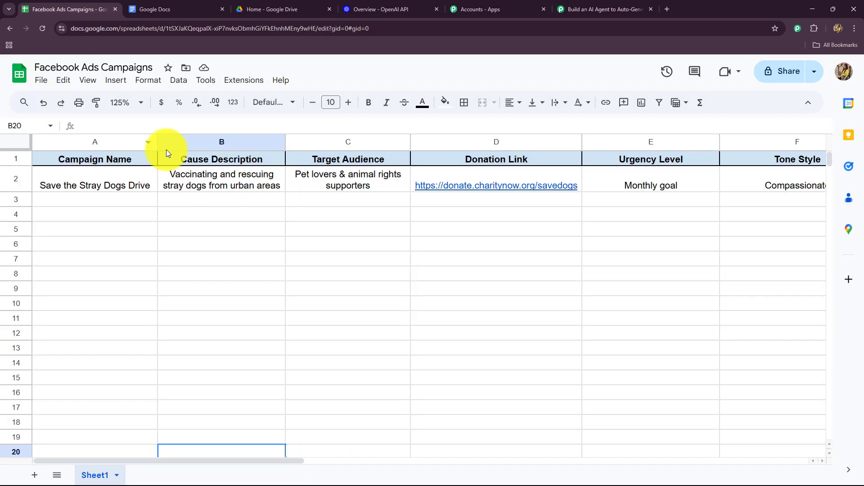
Copy the Google Sheets trigger's webhook URL and switch to the Facebook Ads Campaigns spreadsheet in Google Sheets
click(568, 10)
scroll(640, 250, down, 2)
click(684, 231)
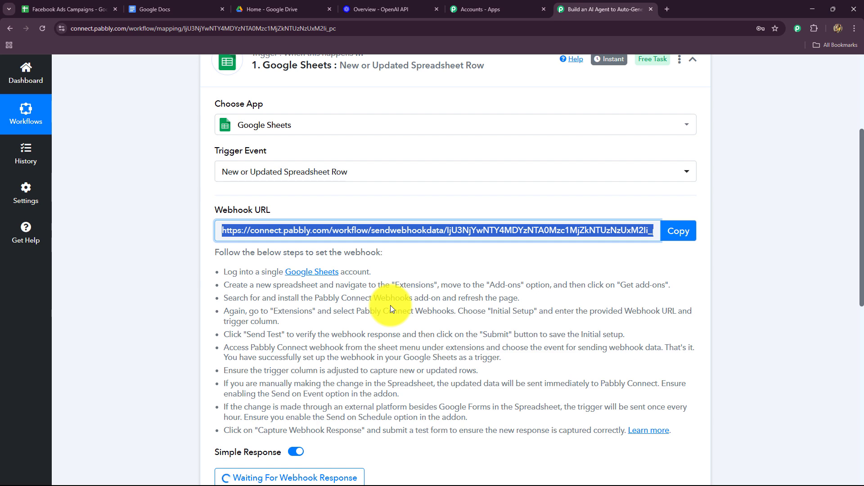
click(67, 9)
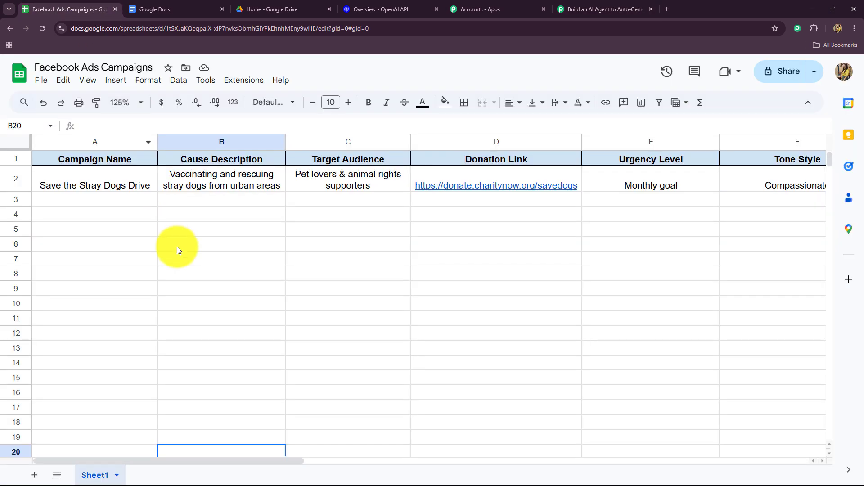
Search the Google Workspace Marketplace for the Pabbly Connect Webhooks add-on, then close the marketplace
mouse_move(94, 460)
mouse_down()
mouse_move(205, 466)
mouse_move(79, 468)
mouse_up()
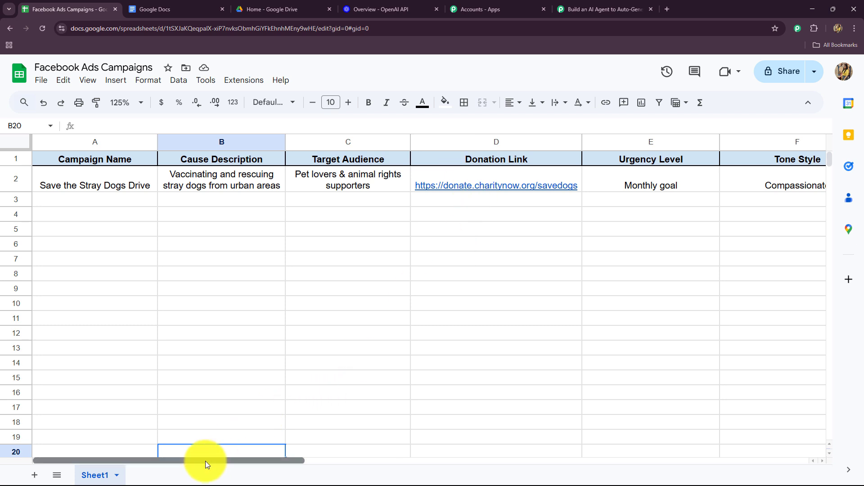
drag(205, 461, 284, 464)
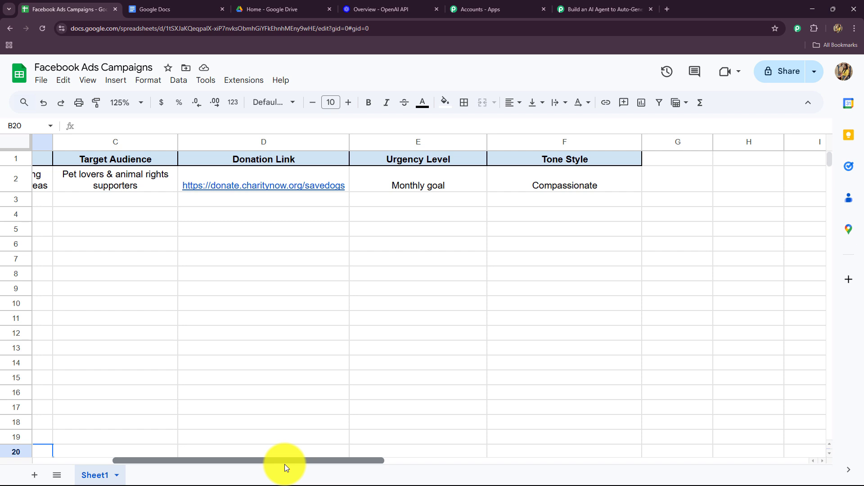
click(247, 79)
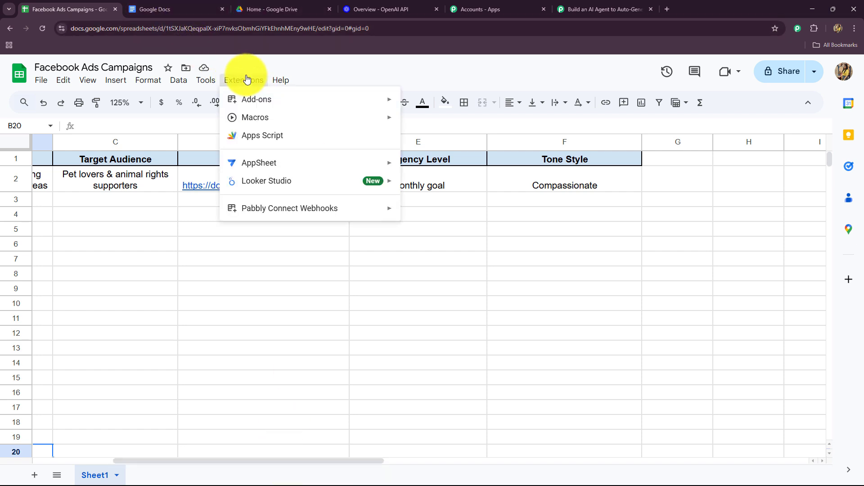
mouse_move(257, 104)
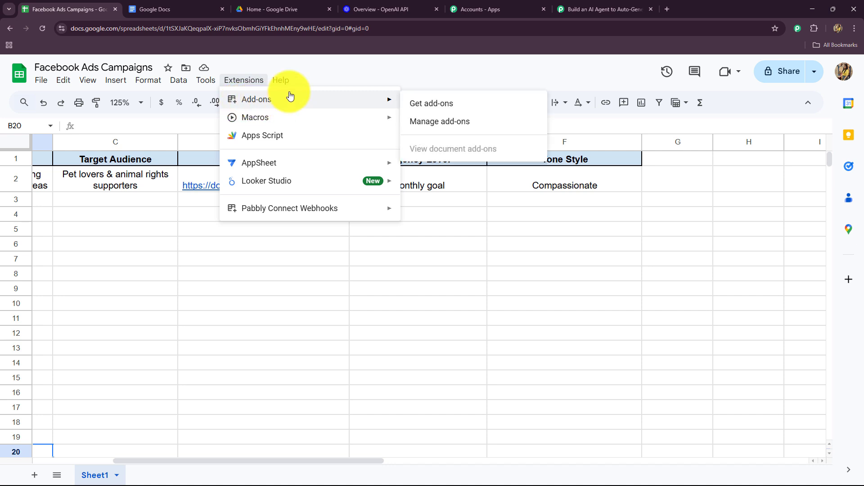
click(439, 107)
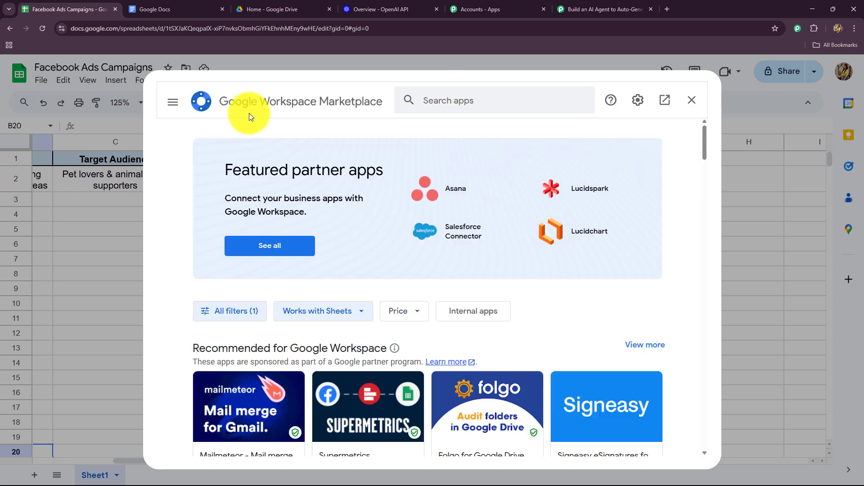
click(452, 94)
text(Pabb)
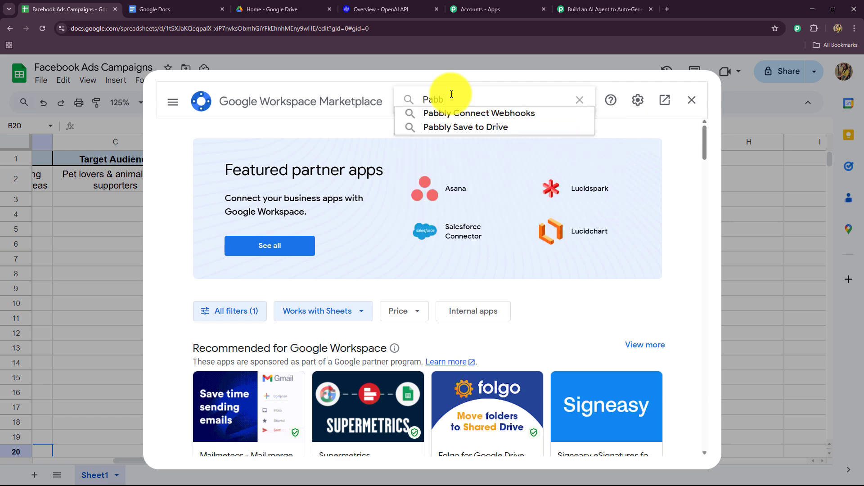
click(479, 113)
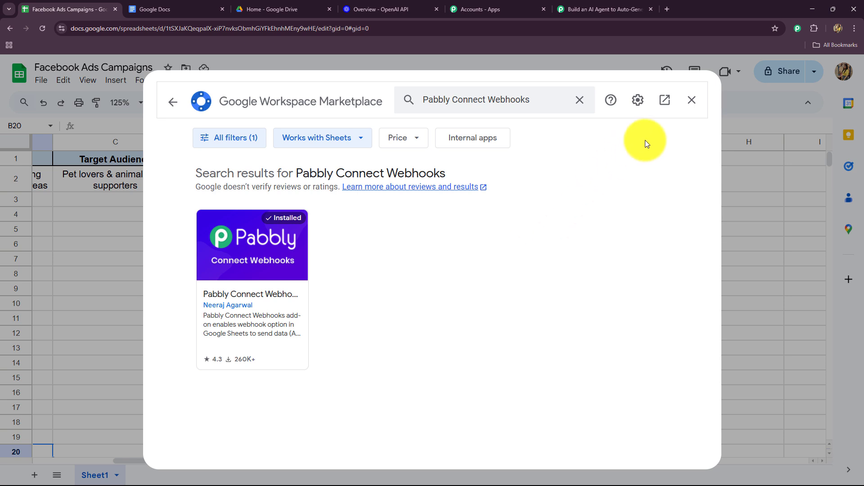
click(692, 100)
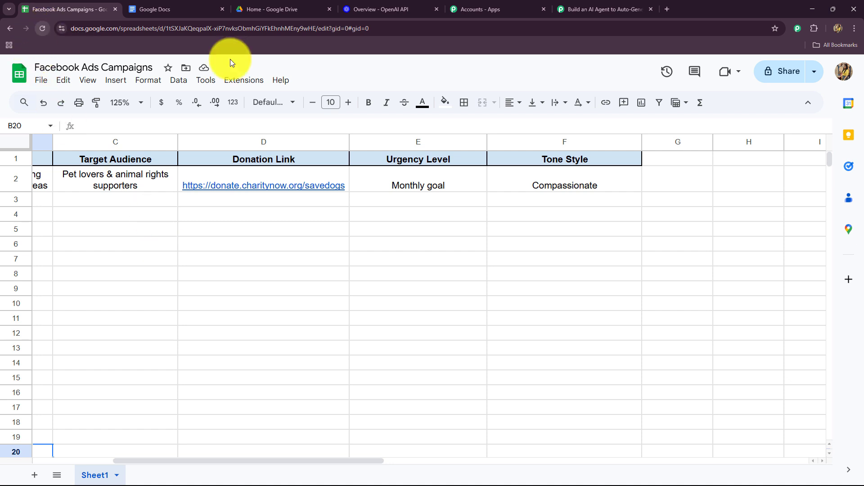
In the Pabbly Connect Webhooks initial setup for Sheet1, enter the copied webhook URL and set the trigger column to F
click(245, 82)
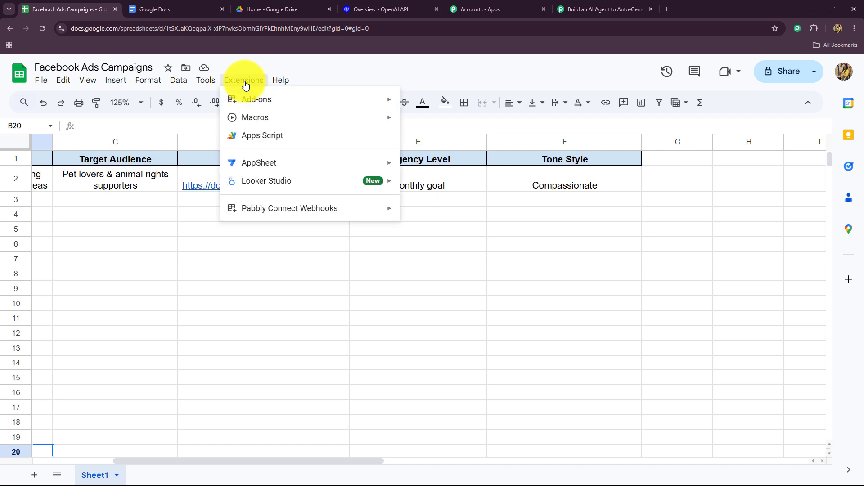
mouse_move(257, 210)
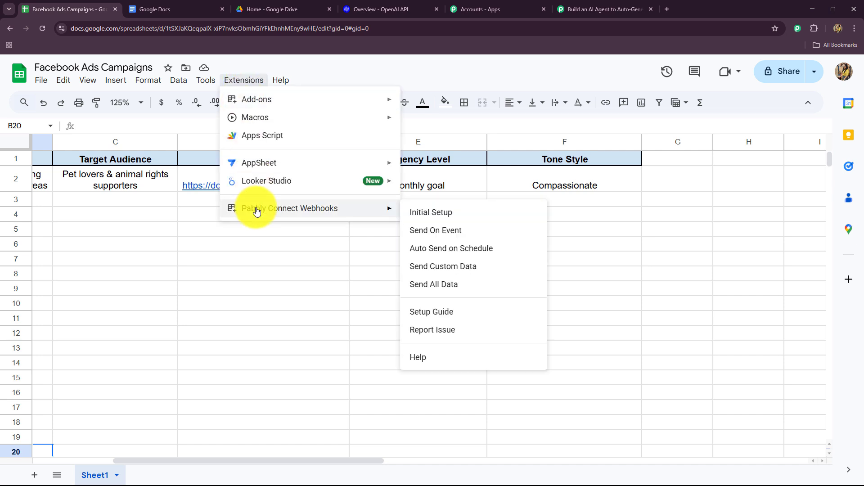
click(439, 212)
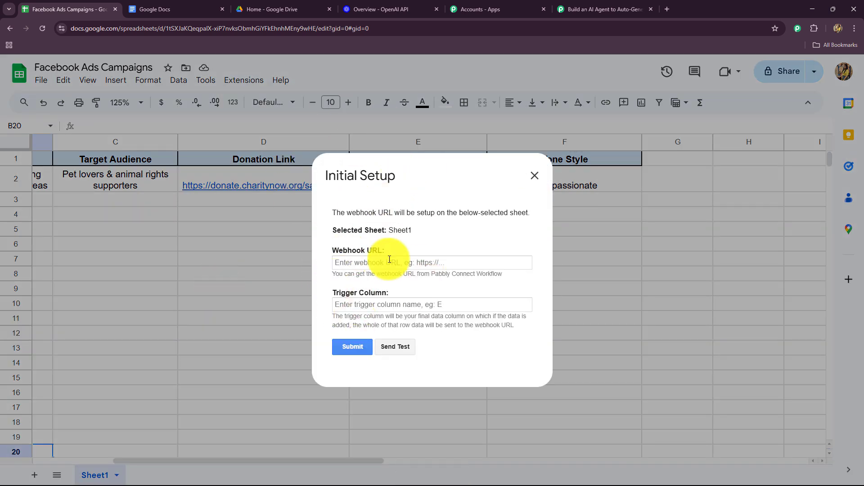
click(350, 259)
key(ctrl+v)
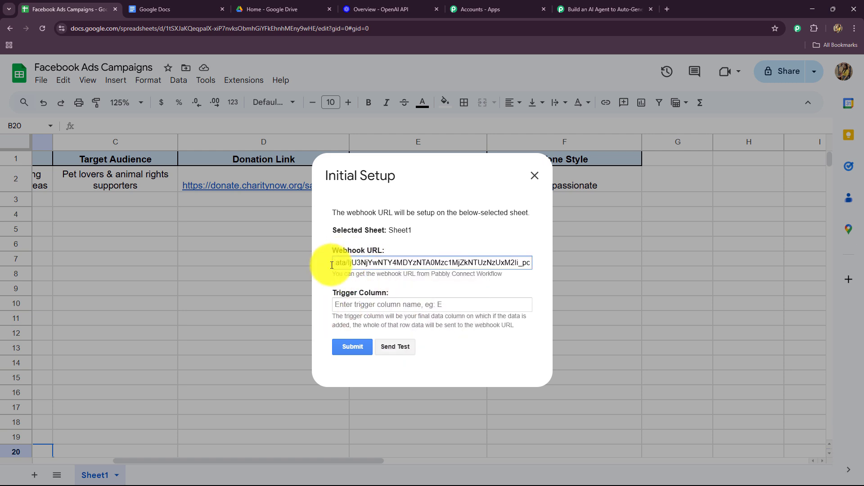
click(329, 267)
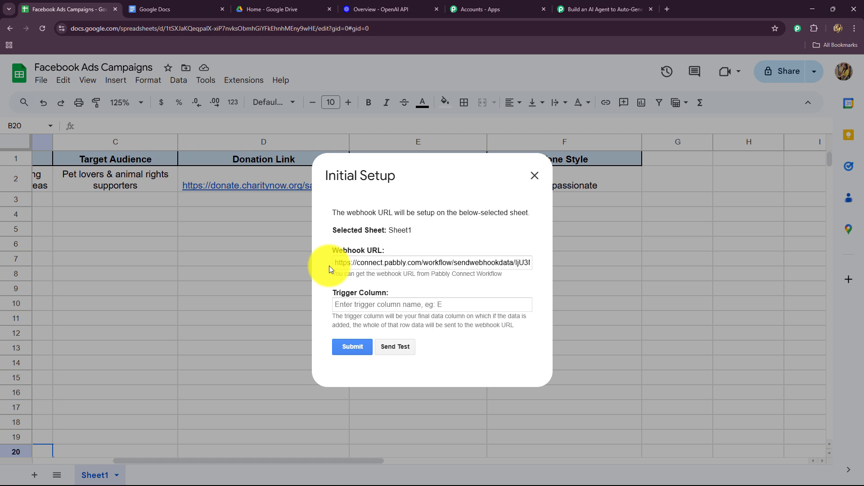
click(342, 307)
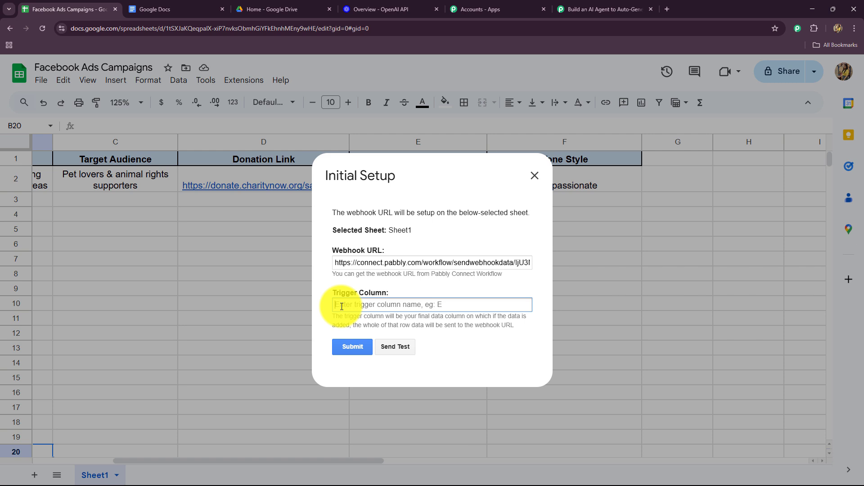
text(F)
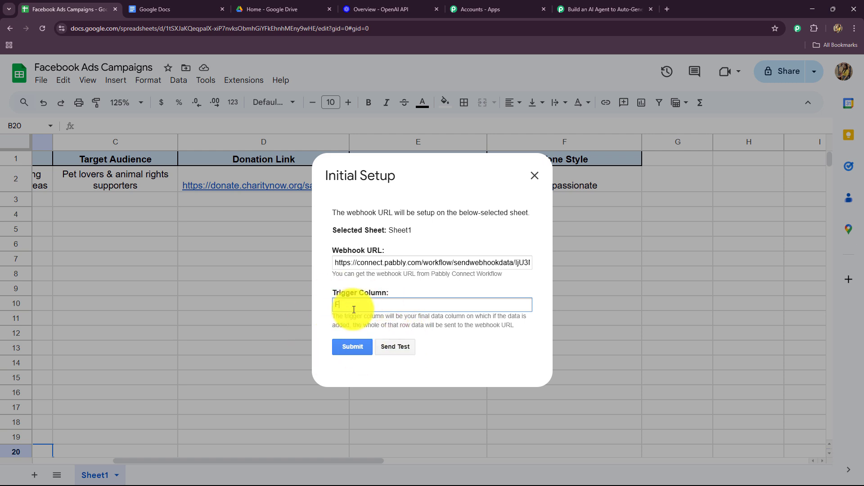
Send a test to the webhook and submit the initial setup, then switch back to the Pabbly Connect workflow
click(399, 350)
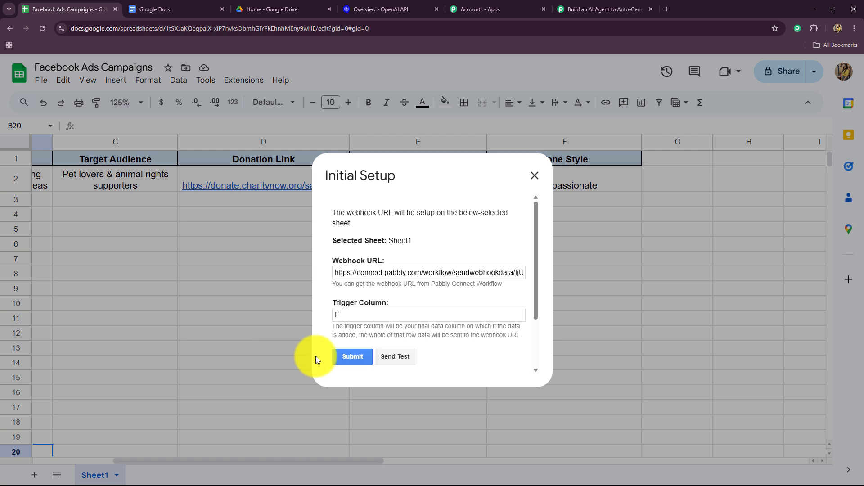
click(352, 357)
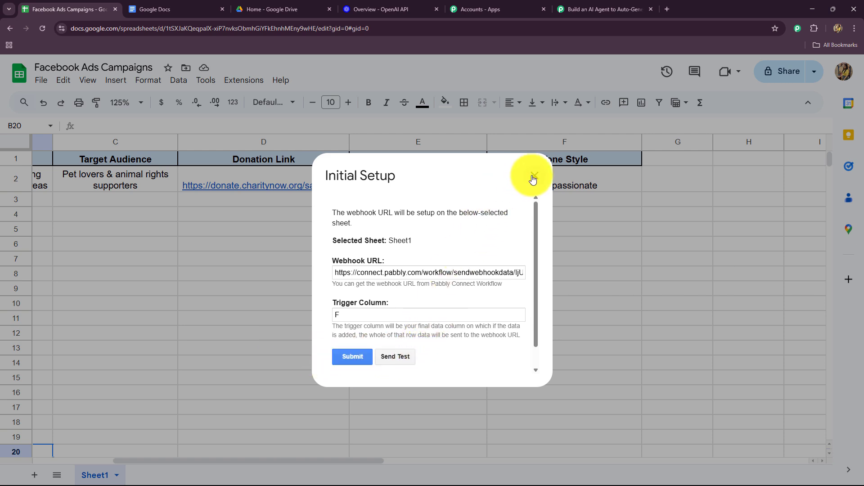
click(603, 10)
Review the labels and values in the Google Sheets trigger's received webhook response, then collapse the trigger step
scroll(483, 169, down, 2)
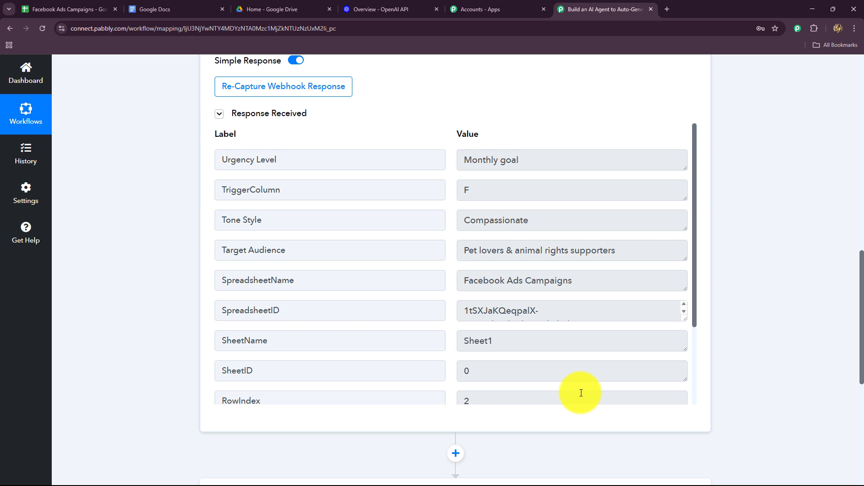
drag(529, 159, 459, 192)
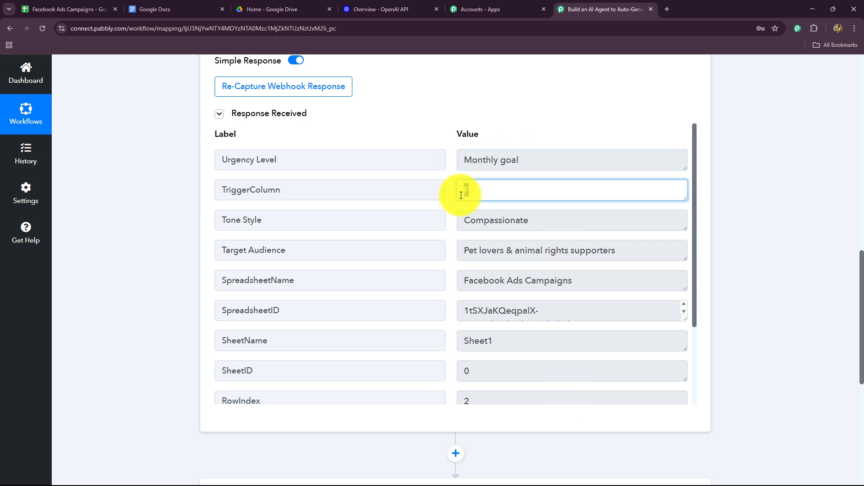
drag(579, 215, 438, 245)
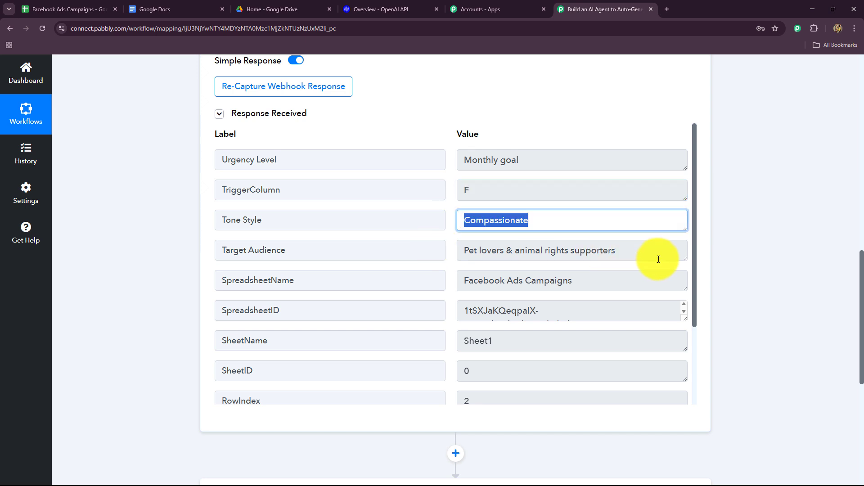
drag(658, 258, 438, 285)
drag(591, 281, 460, 311)
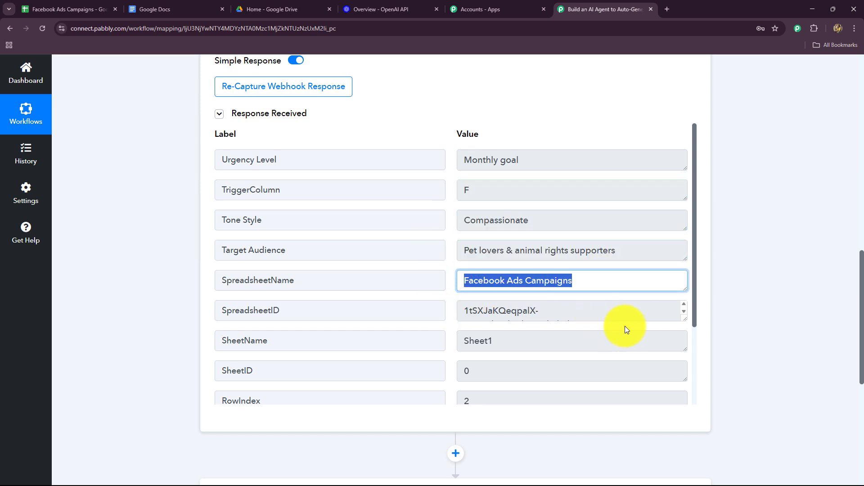
drag(625, 327, 478, 351)
drag(554, 345, 444, 362)
scroll(520, 380, down, 2)
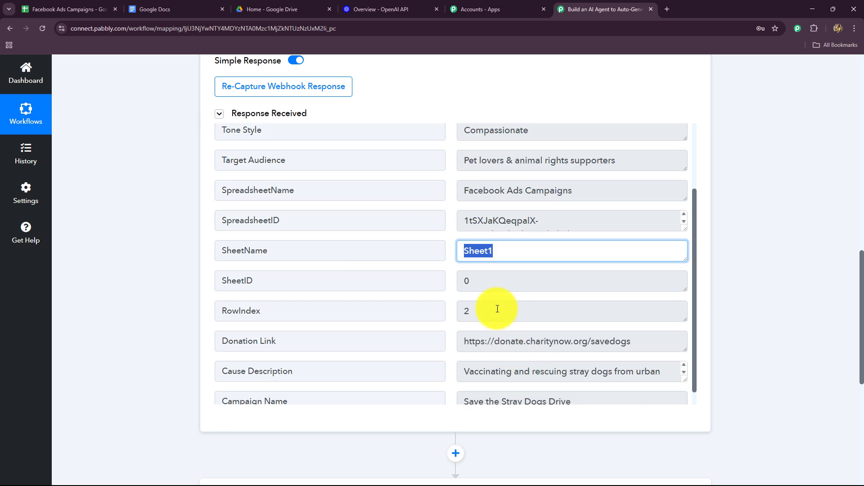
drag(497, 307, 505, 315)
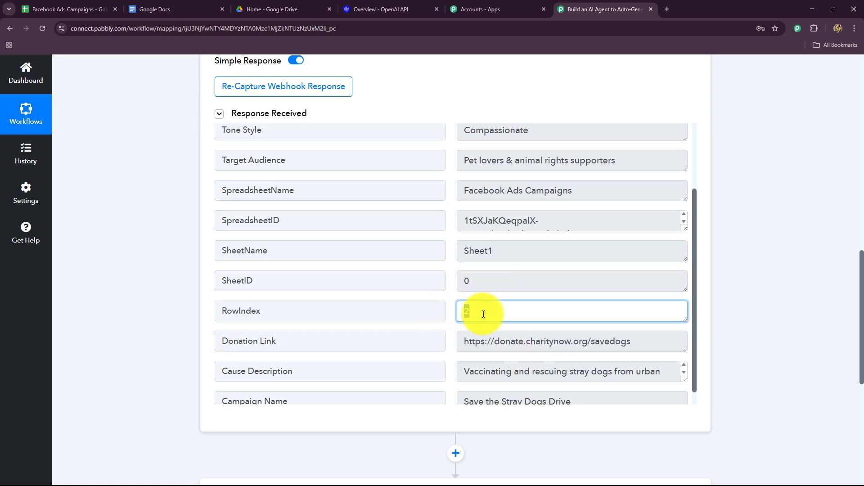
drag(630, 342, 517, 364)
drag(594, 393, 454, 389)
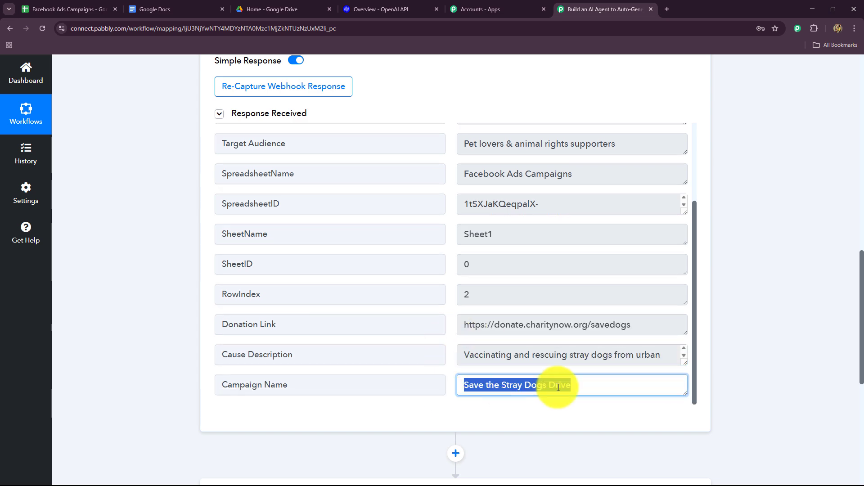
scroll(801, 349, up, 12)
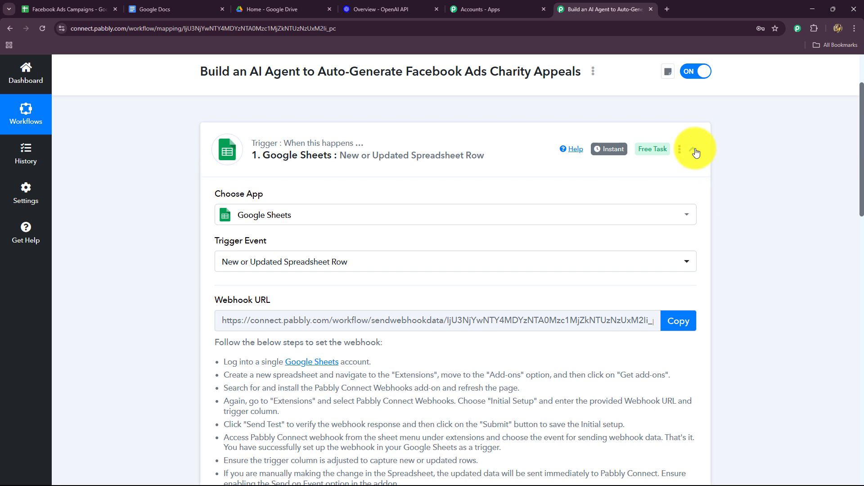
click(696, 153)
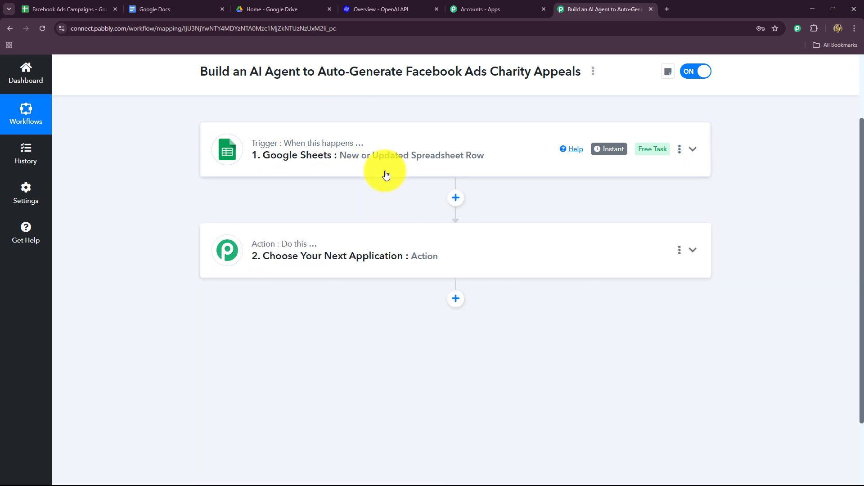
Enable Send On Event for Pabbly Connect Webhooks in the Facebook Ads Campaigns spreadsheet, then return to the Pabbly Connect workflow
click(68, 9)
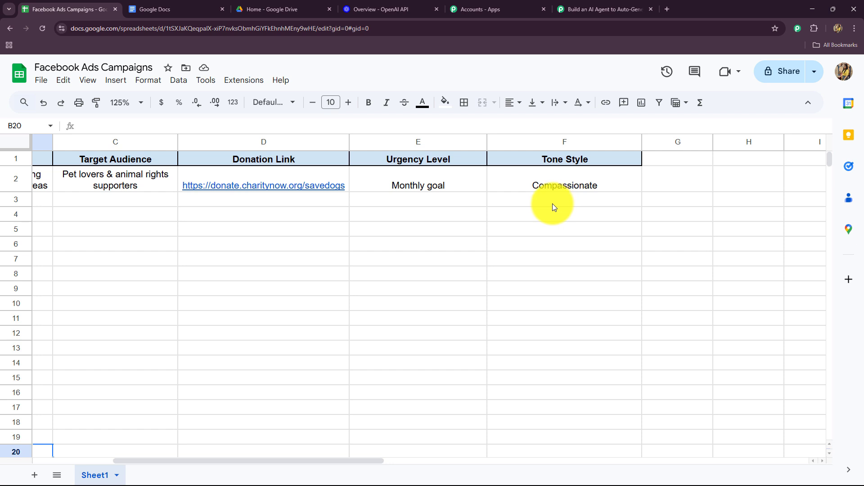
click(239, 81)
mouse_move(344, 198)
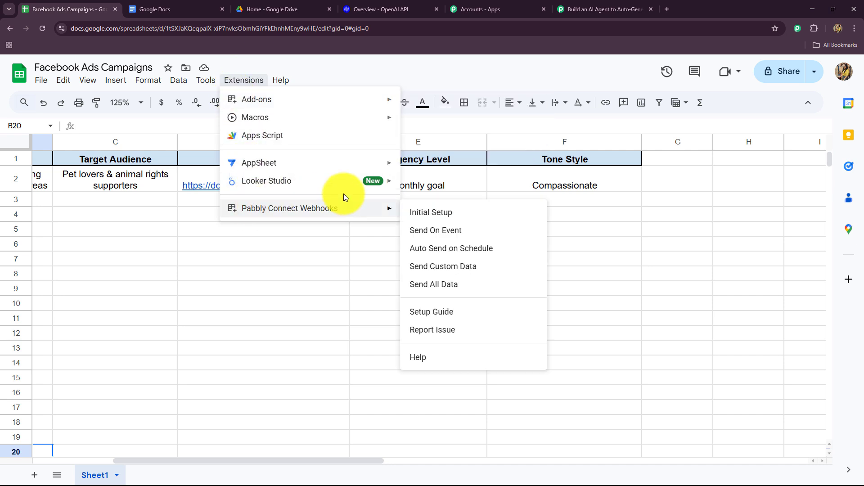
click(434, 236)
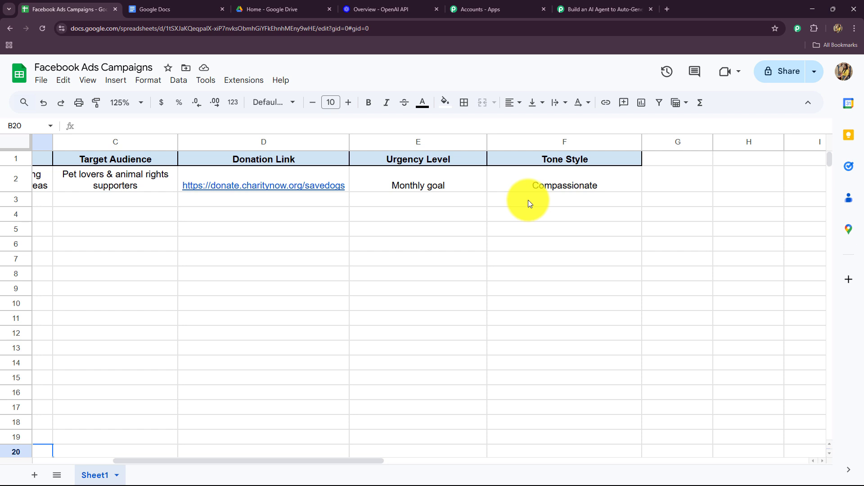
click(577, 10)
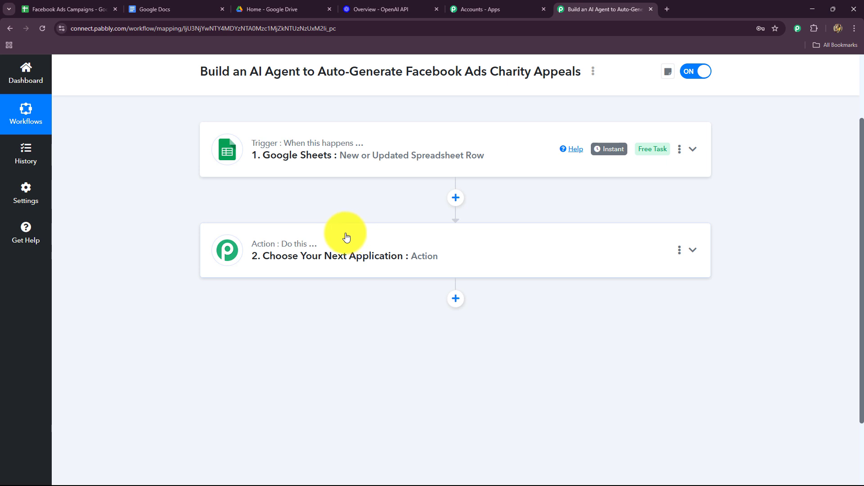
After a glance at the OpenAI platform page, set the second workflow step to OpenAI (ChatGPT, DALL-E, Whisper) with the ChatGPT action event
click(387, 9)
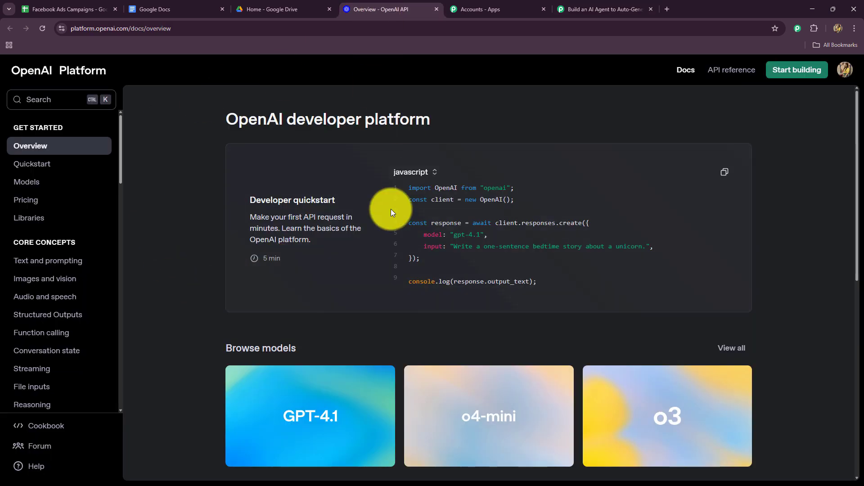
click(603, 9)
click(278, 244)
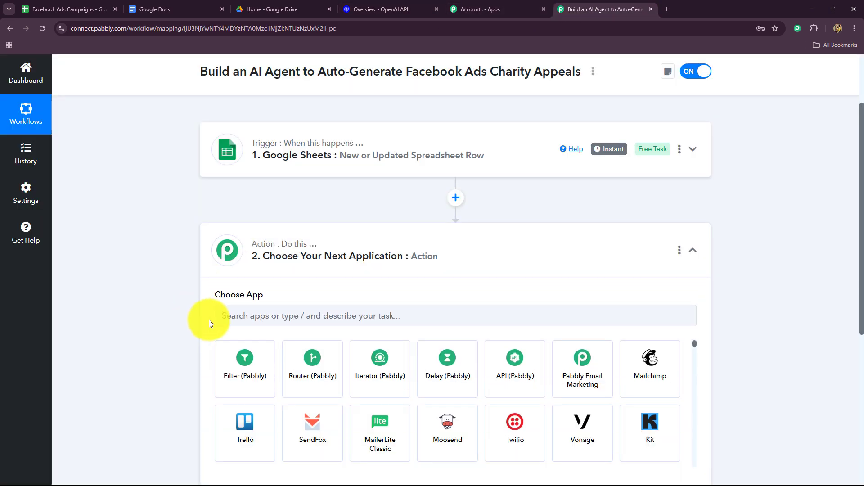
click(249, 246)
text(O)
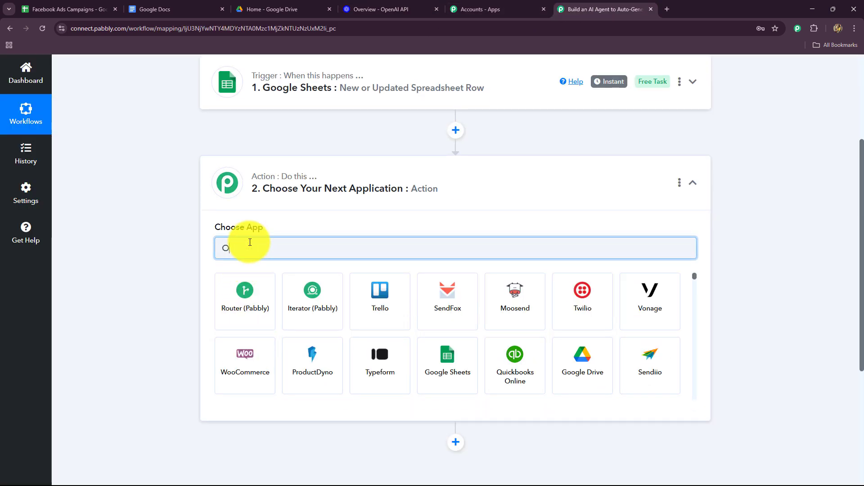
text(pe)
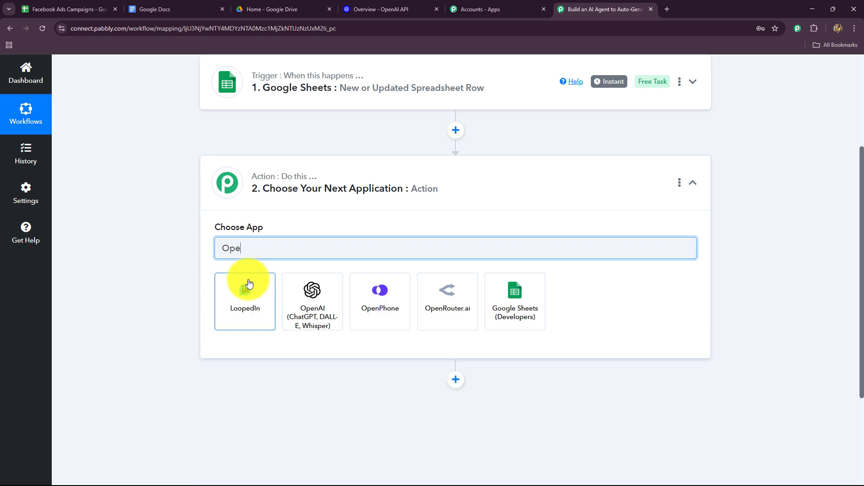
click(300, 310)
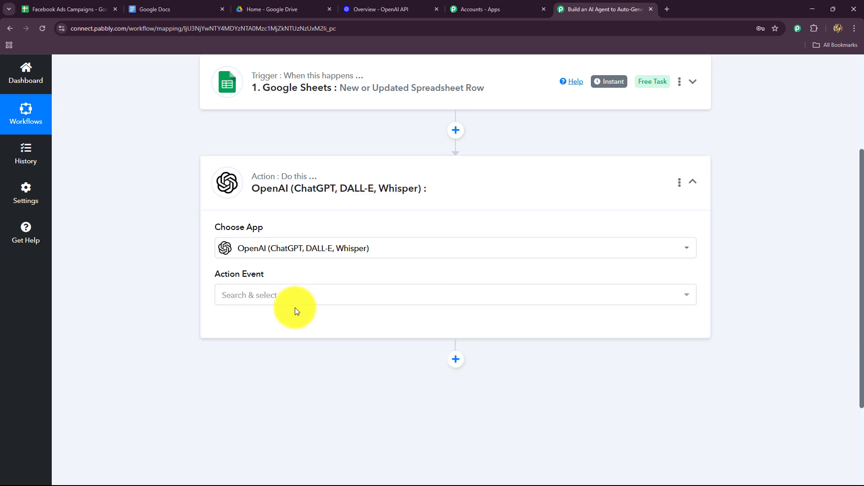
click(290, 305)
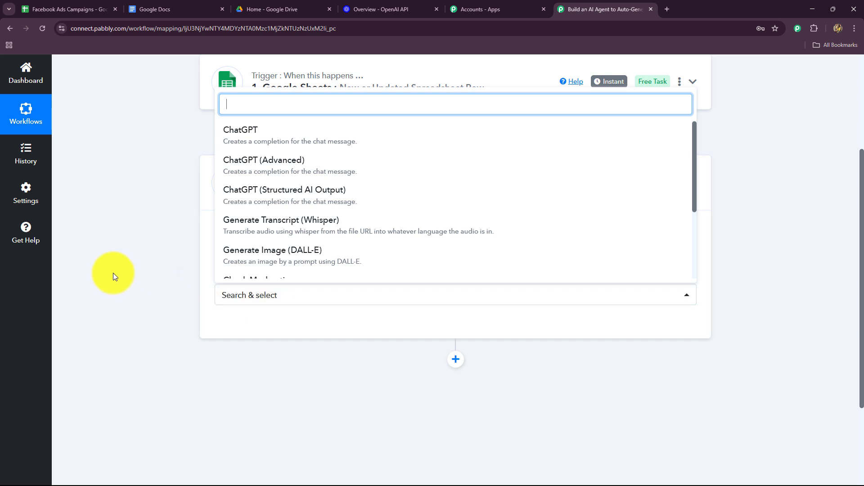
click(240, 134)
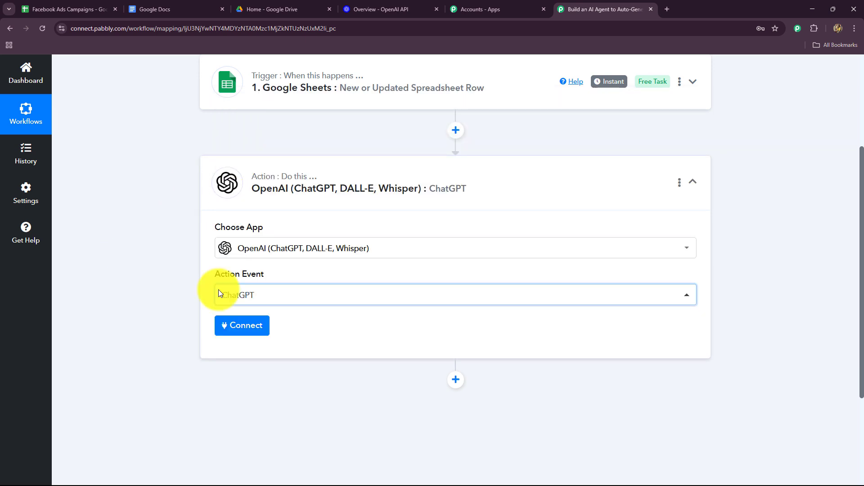
Open the ChatGPT action's connection setup and examine what adding a new OpenAI connection requires for its token
click(241, 324)
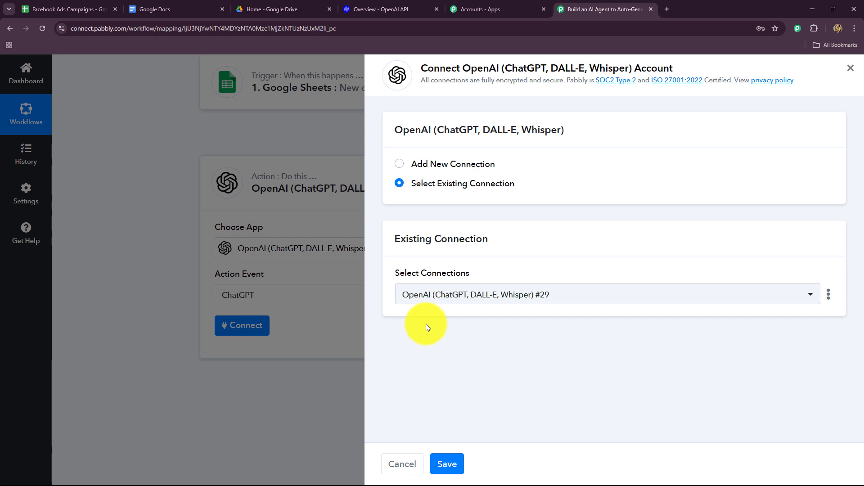
click(381, 9)
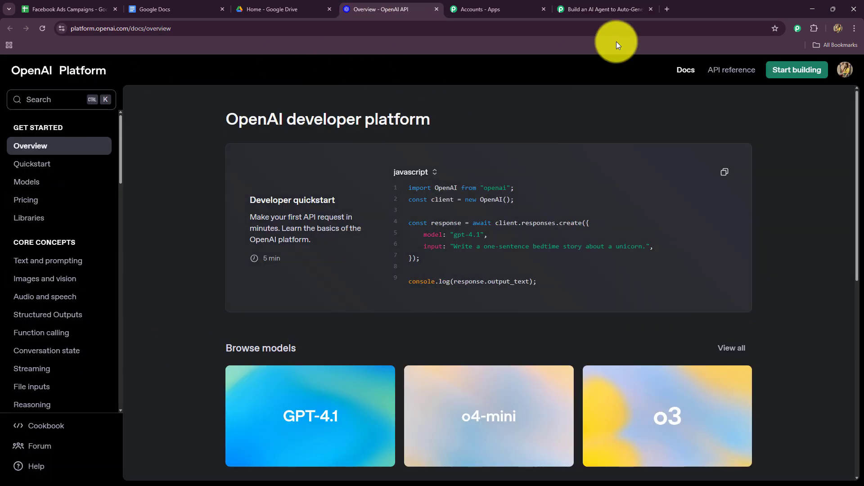
click(590, 10)
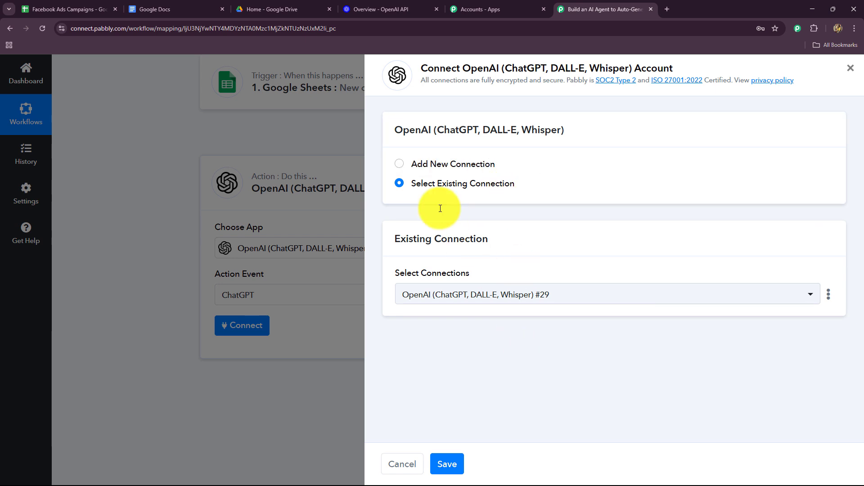
click(399, 166)
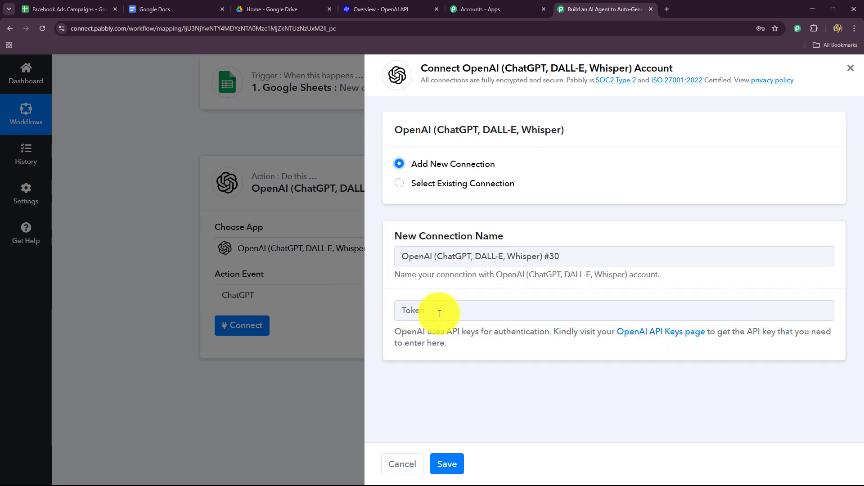
drag(380, 334, 452, 353)
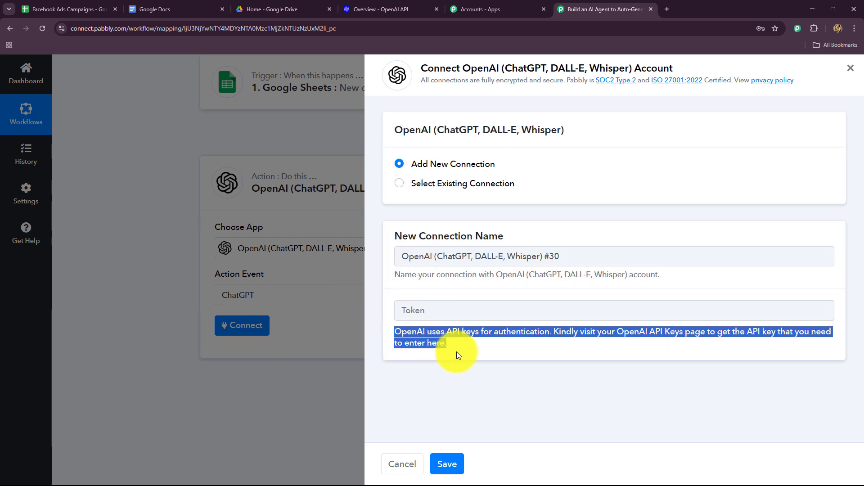
click(596, 341)
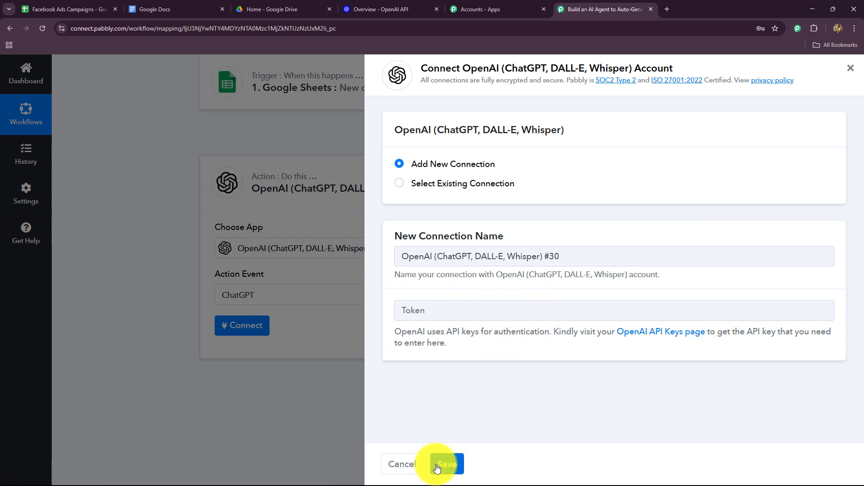
Connect the ChatGPT action through the existing connection OpenAI (ChatGPT, DALL-E, Whisper) #29 and save it
click(399, 184)
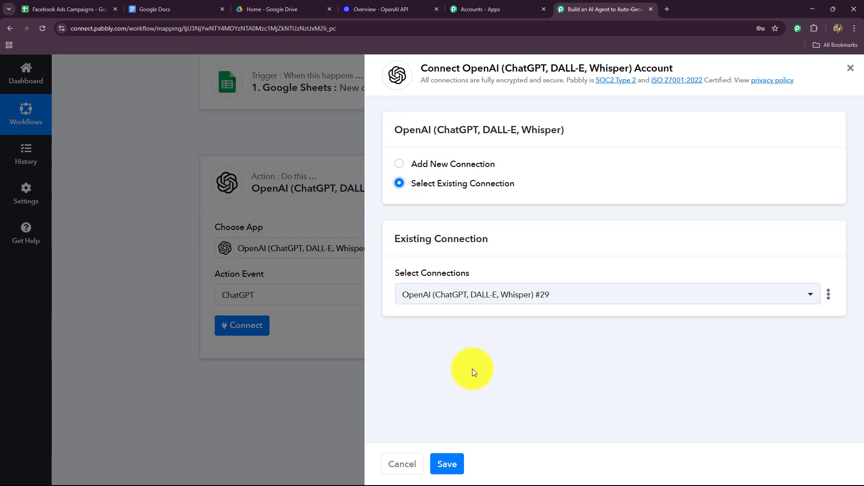
click(447, 464)
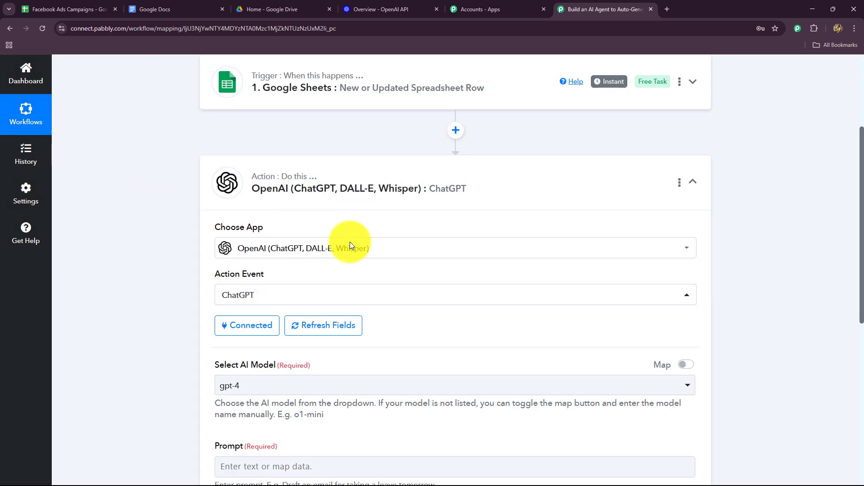
Set the ChatGPT action's AI model to gpt-4o-mini
scroll(167, 363, down, 6)
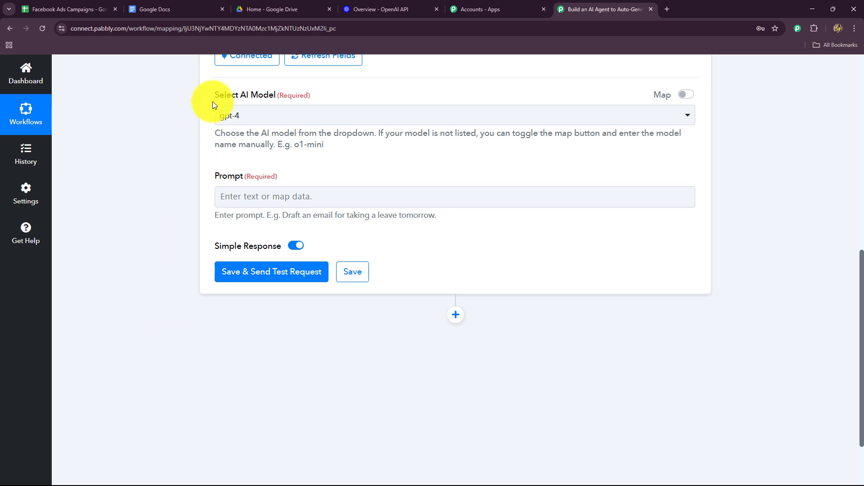
click(260, 118)
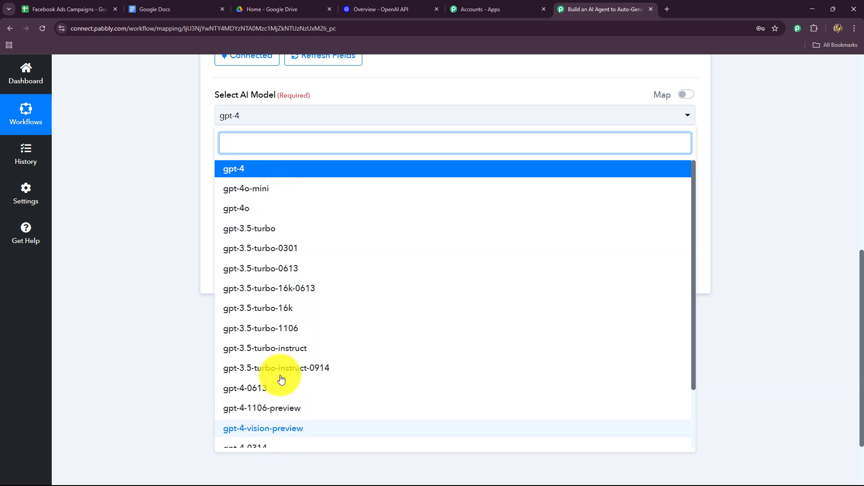
click(239, 189)
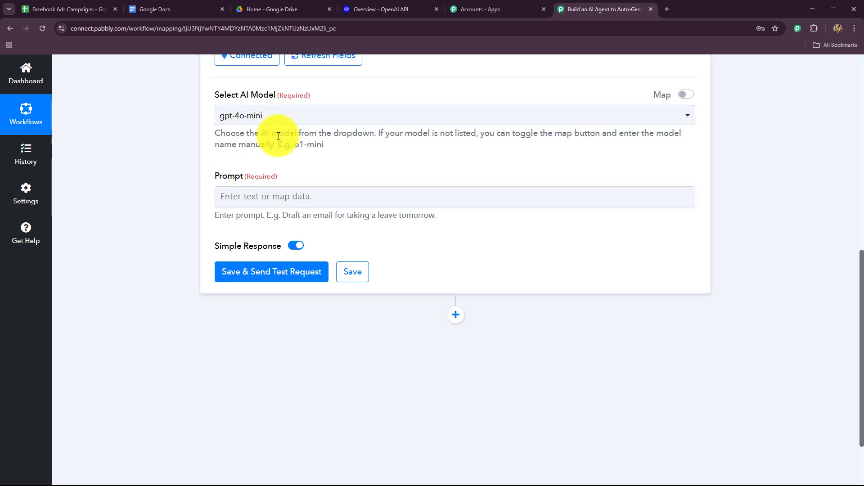
Enter a prompt for short, emotionally engaging Facebook charity ad copy with placeholders for campaign name, cause description, target audience, donation link, urgency level and tone style
click(282, 201)
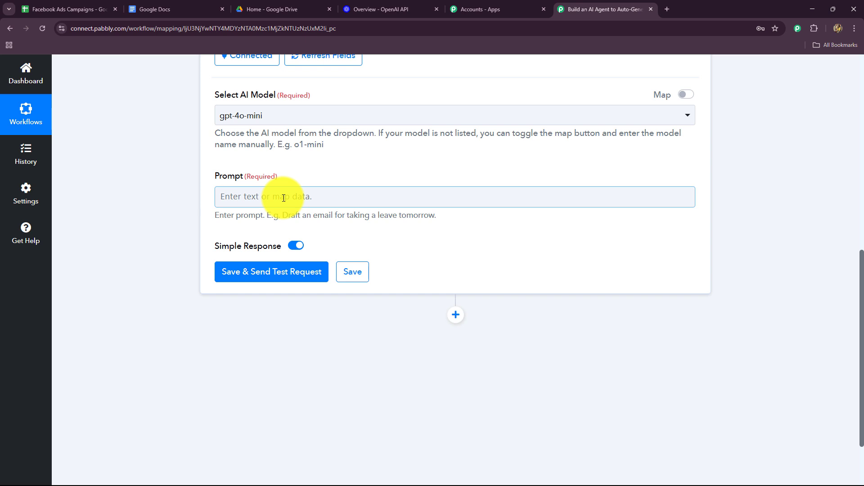
click(236, 196)
text(You are a Facebook ad copywriter for charity campaigns. Based on the inputs below, generate a short, emotionally engaging Facebook ad copy that encourages people to donate. Include a strong call to action.Campaign Name: {{Campaign Name}} Cause Description: {{Cause Description}} Target Audience: {{Target Audience}} Donation Link: {{Donation Link}} Urgency Level: {{Urgency Level}} Tone Style: {{Tone Style}})
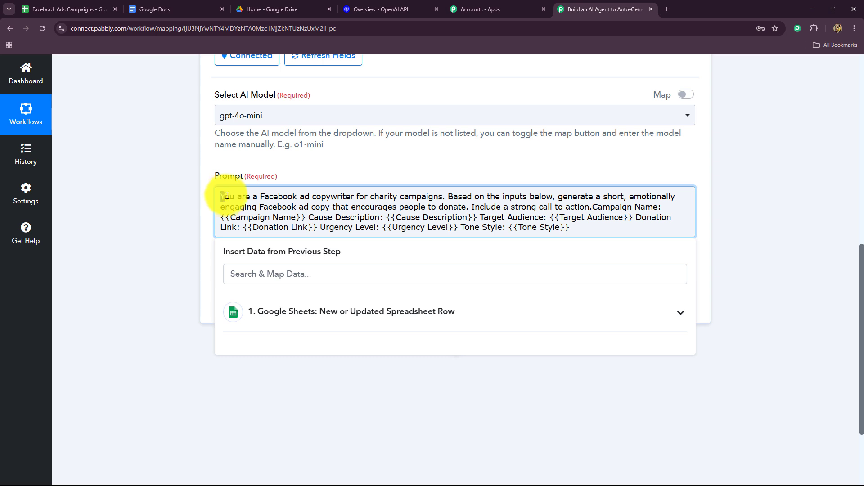
Replace the campaign name placeholder in the ChatGPT prompt with the Campaign Name field mapped from the Google Sheets trigger
drag(219, 196, 444, 197)
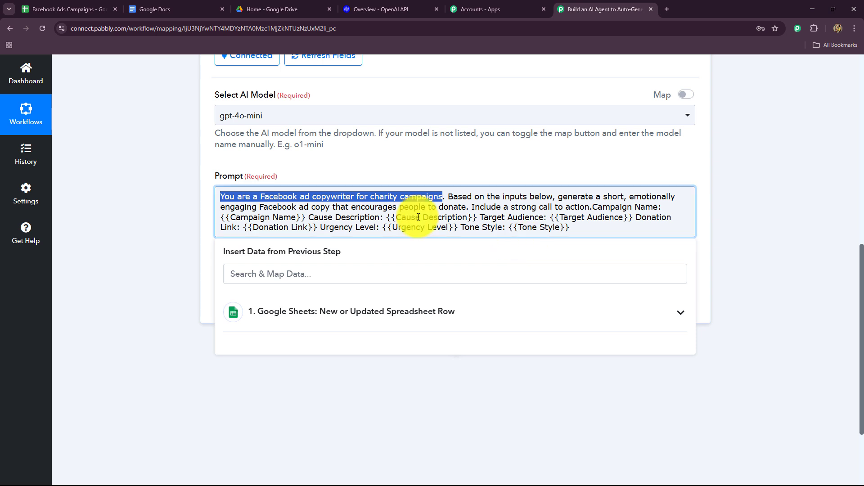
click(306, 218)
drag(307, 218, 217, 219)
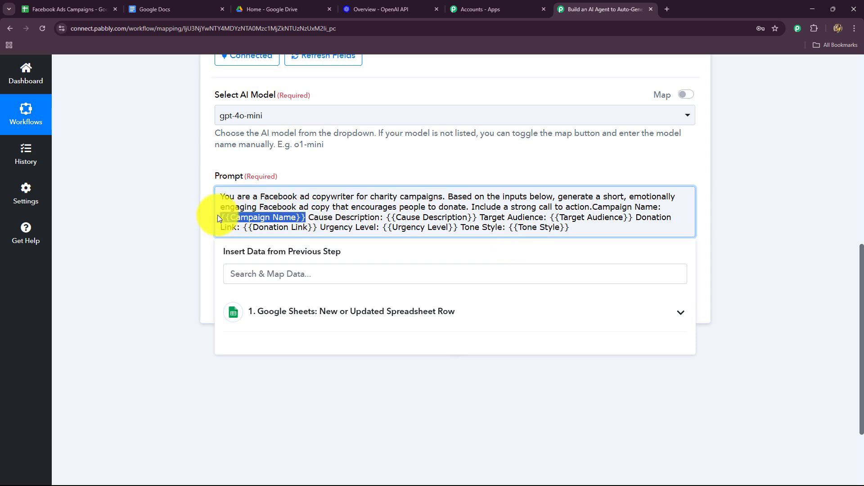
key(BackSpace)
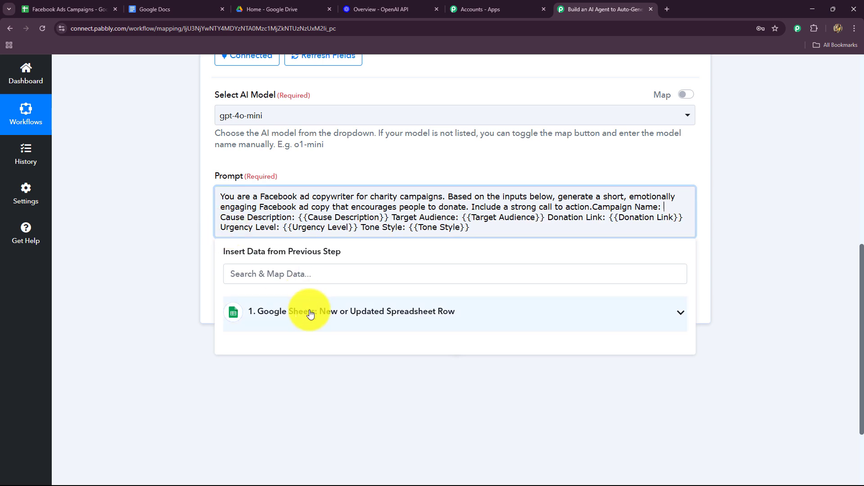
click(309, 311)
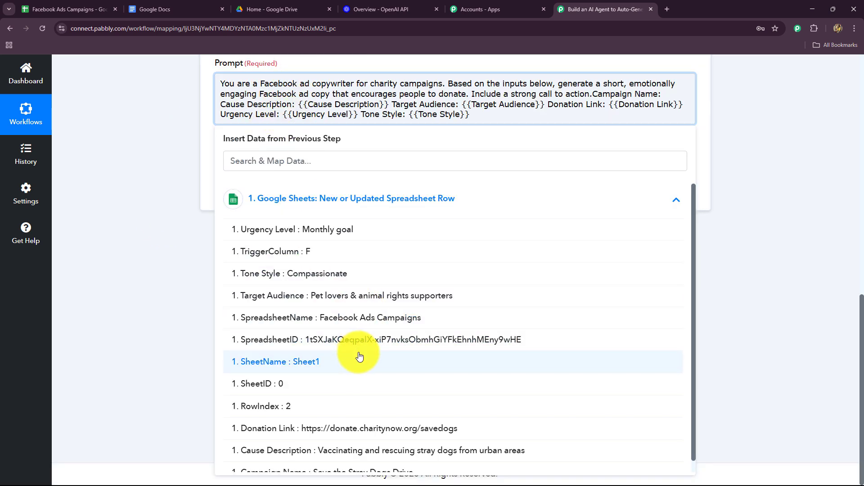
scroll(351, 335, down, 1)
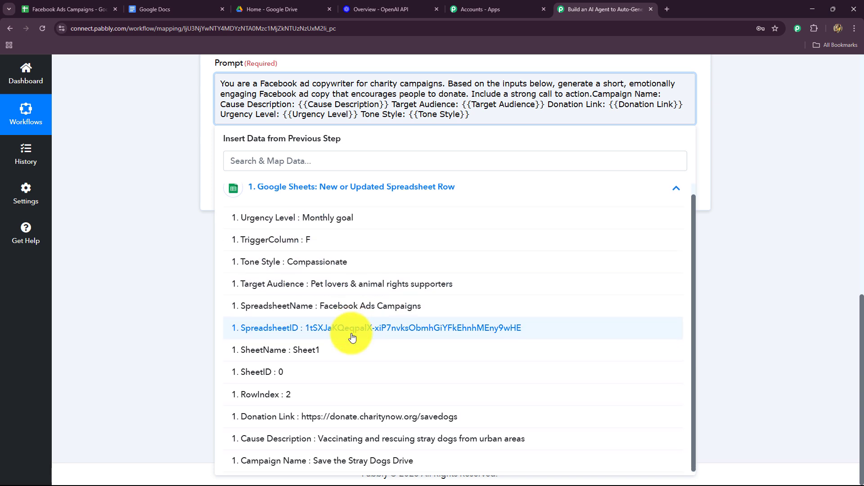
click(363, 463)
click(139, 293)
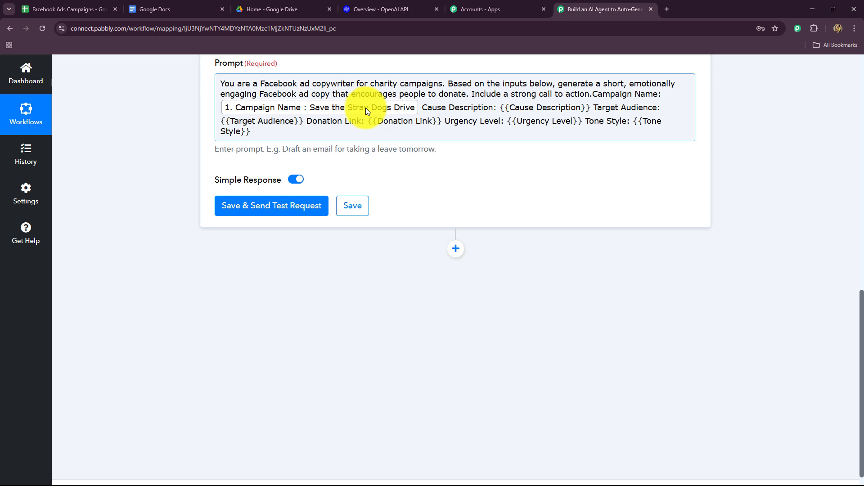
Replace the cause description placeholder in the prompt with the mapped Cause Description field from the Google Sheets trigger
click(67, 4)
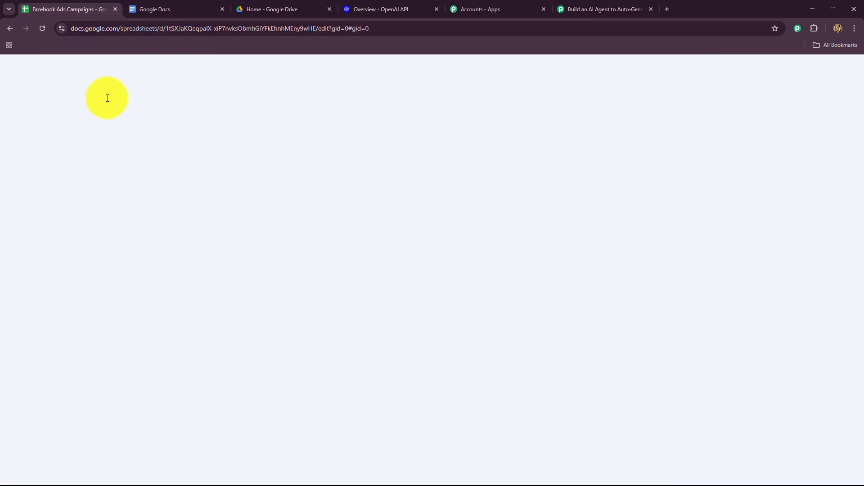
click(579, 10)
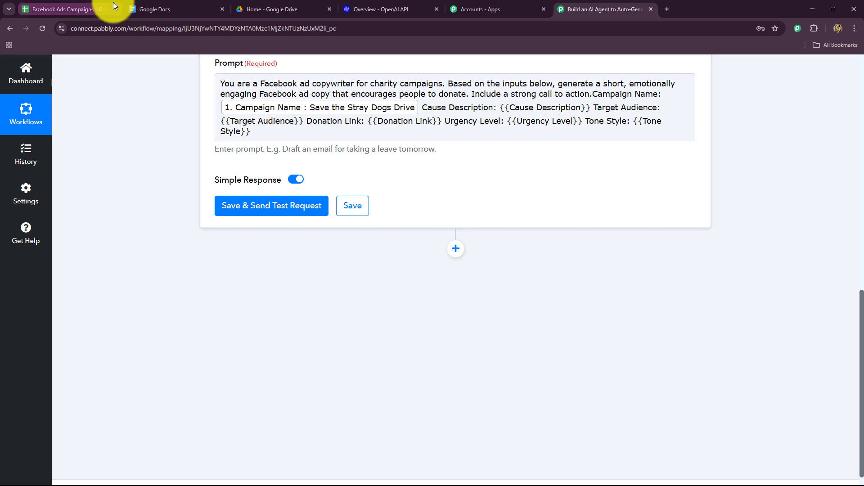
click(592, 110)
drag(592, 110, 500, 110)
key(BackSpace)
click(410, 206)
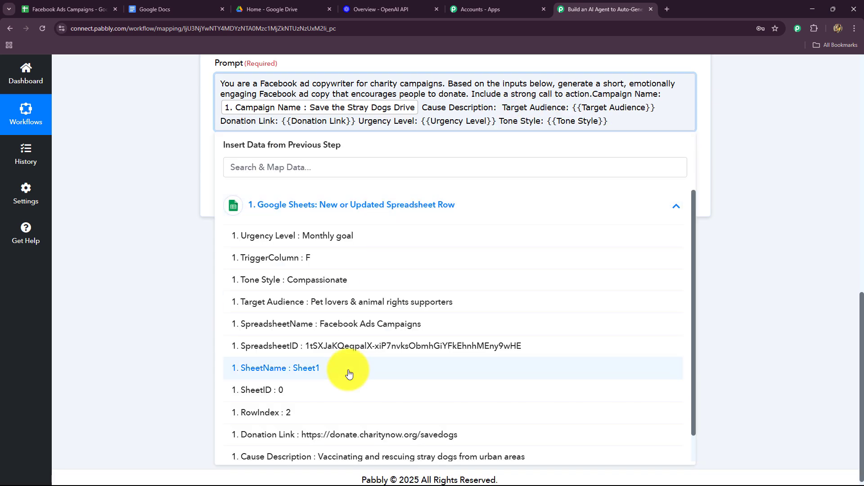
scroll(343, 371, down, 1)
click(343, 445)
click(137, 273)
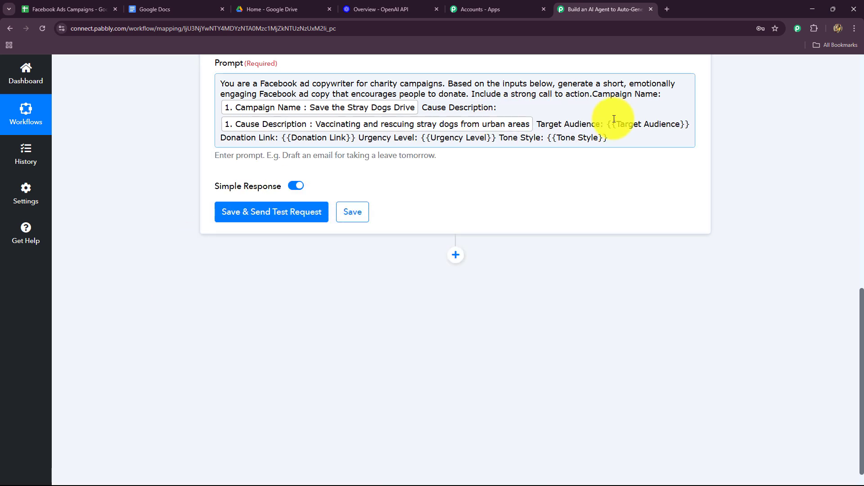
Replace the target audience placeholder in the prompt with the mapped Target Audience field from the Google Sheets trigger
drag(607, 126, 709, 131)
key(BackSpace)
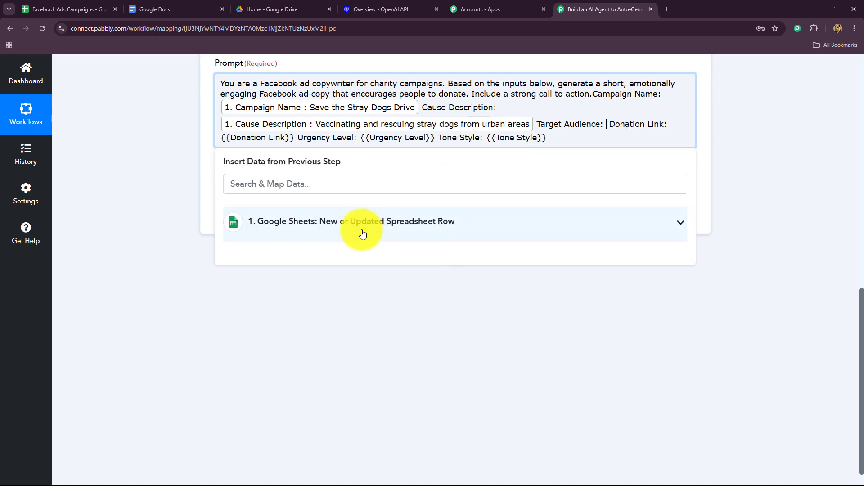
click(363, 227)
click(336, 252)
click(326, 192)
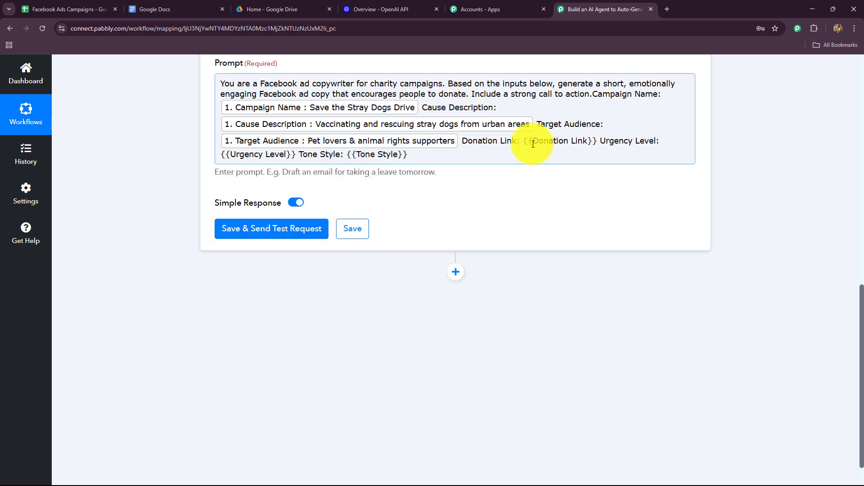
Replace the donation link placeholder in the prompt with the mapped Donation Link field from the Google Sheets trigger
drag(522, 141, 598, 149)
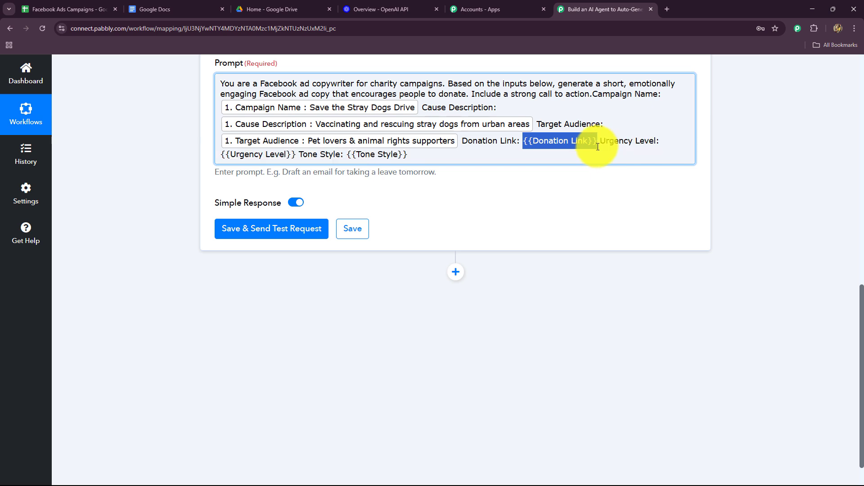
key(BackSpace)
click(378, 238)
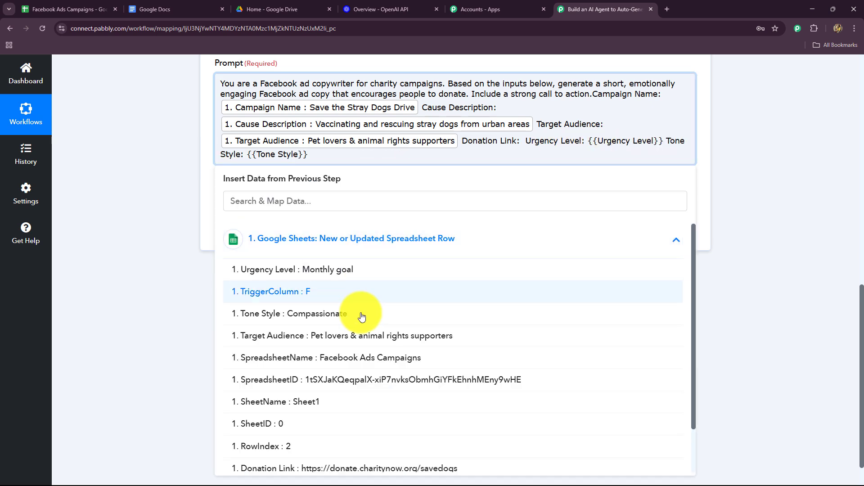
click(328, 468)
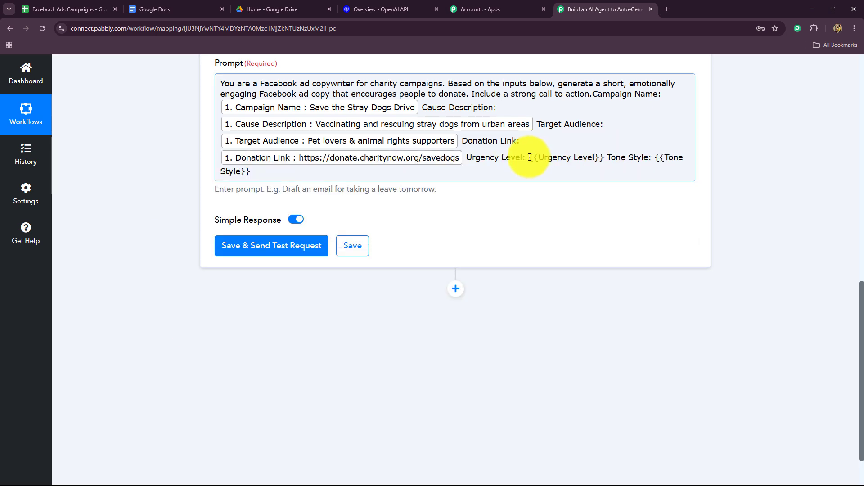
Replace the urgency level placeholder in the prompt with the mapped Urgency Level field from the Google Sheets trigger
drag(530, 158, 604, 164)
key(BackSpace)
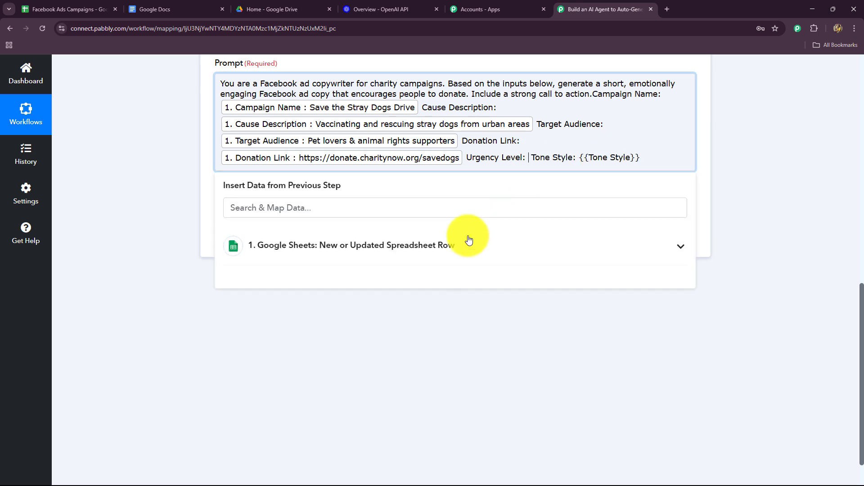
click(468, 243)
scroll(315, 367, up, 3)
click(316, 281)
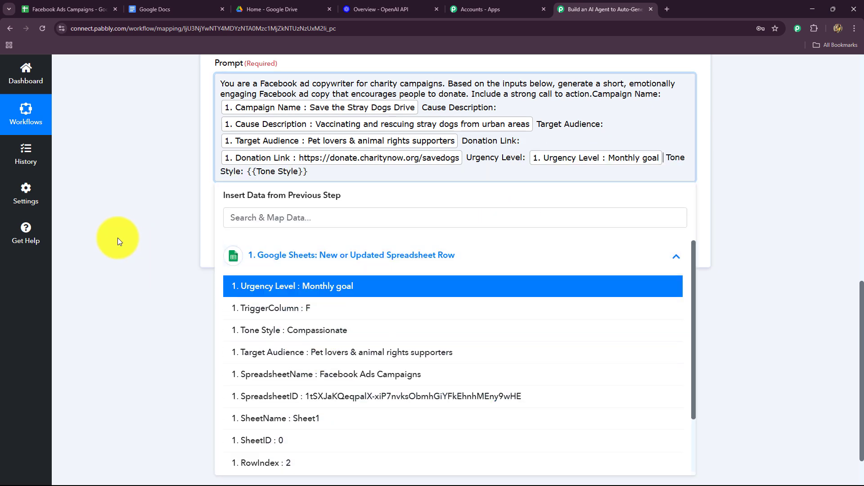
Replace the tone style placeholder in the prompt with the mapped Tone Style field, and save the ChatGPT action with a test request
drag(338, 171, 246, 174)
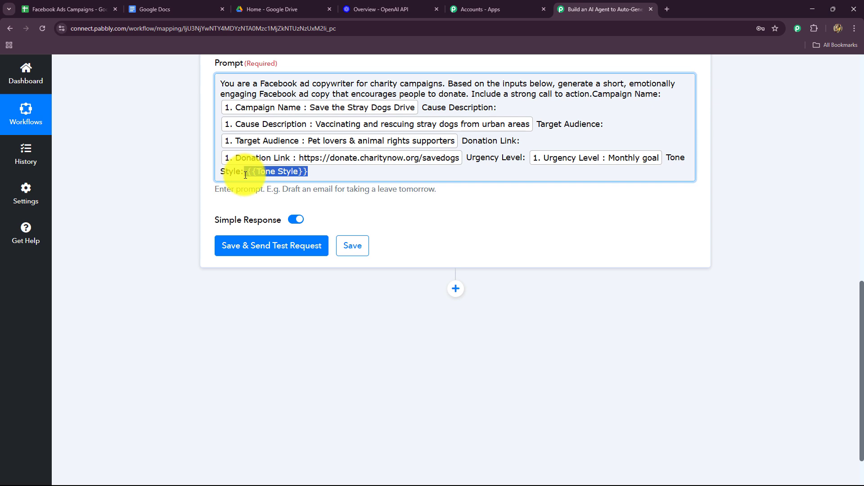
key(BackSpace)
click(276, 256)
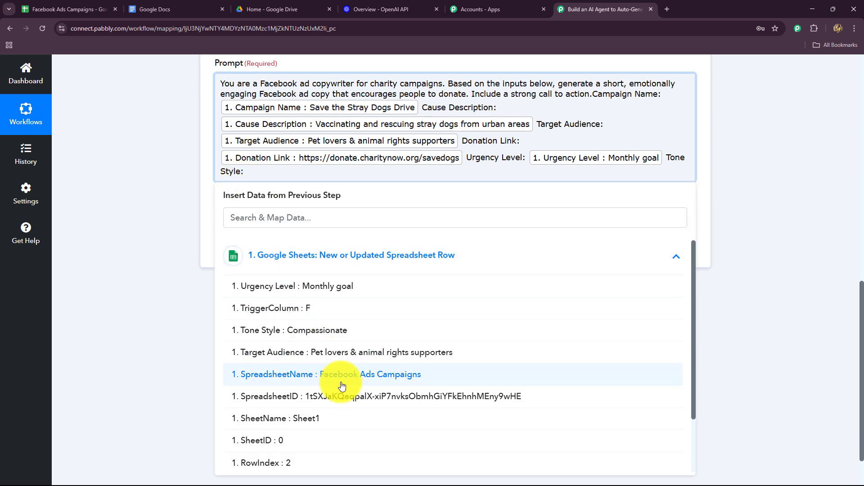
scroll(343, 386, down, 2)
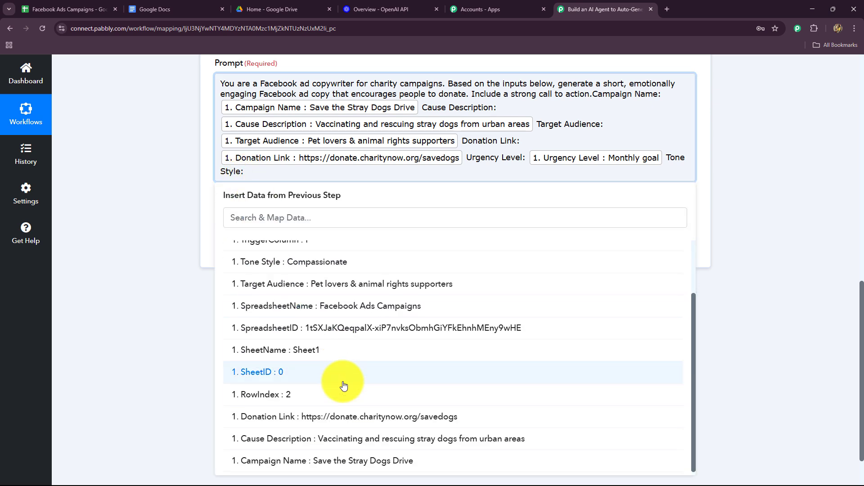
click(329, 264)
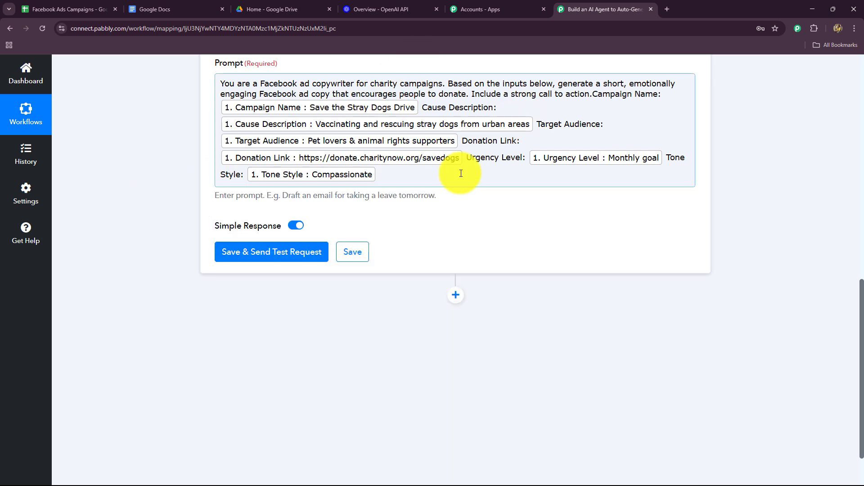
click(298, 252)
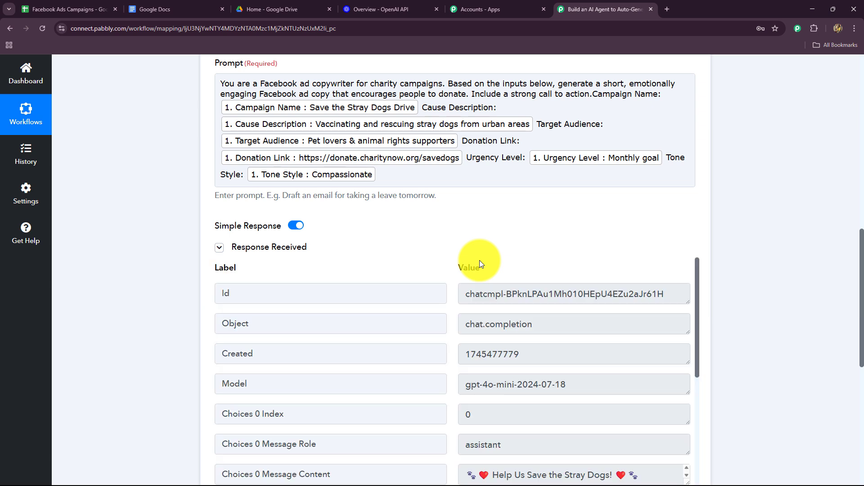
Enlarge the message content field of the ChatGPT response and read the generated ad copy, donation link and hashtags
scroll(541, 342, down, 5)
scroll(674, 359, up, 3)
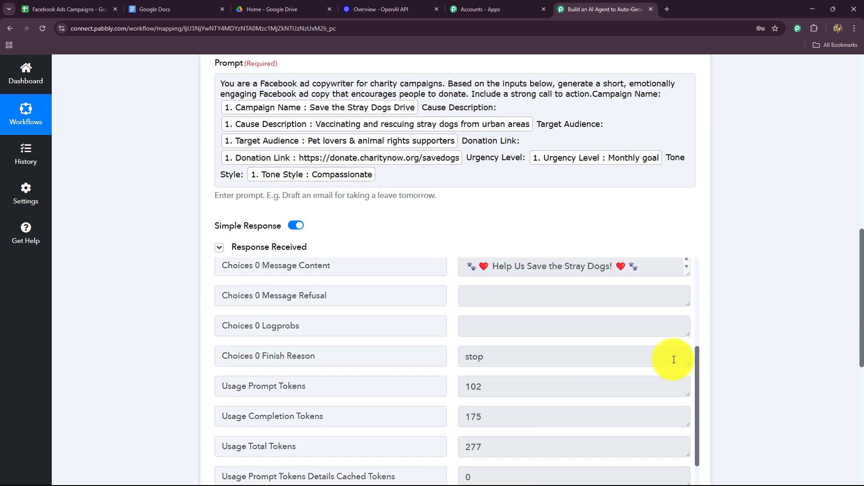
scroll(828, 274, down, 4)
drag(688, 212, 688, 297)
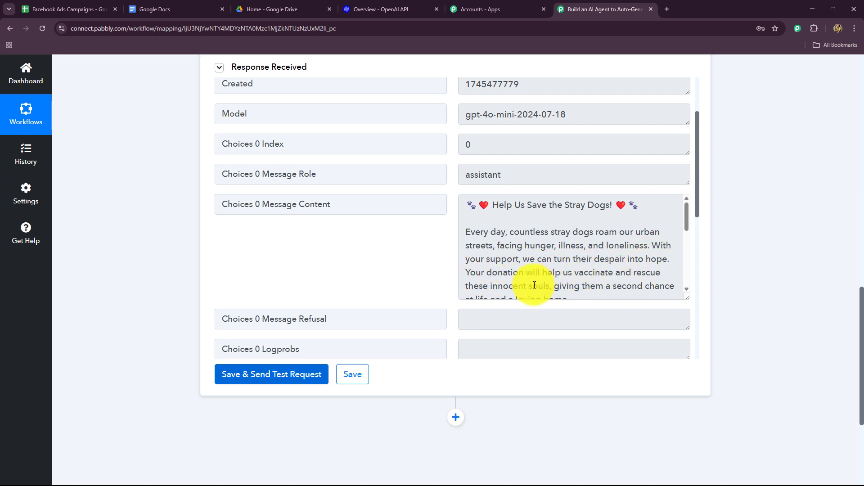
scroll(518, 285, down, 2)
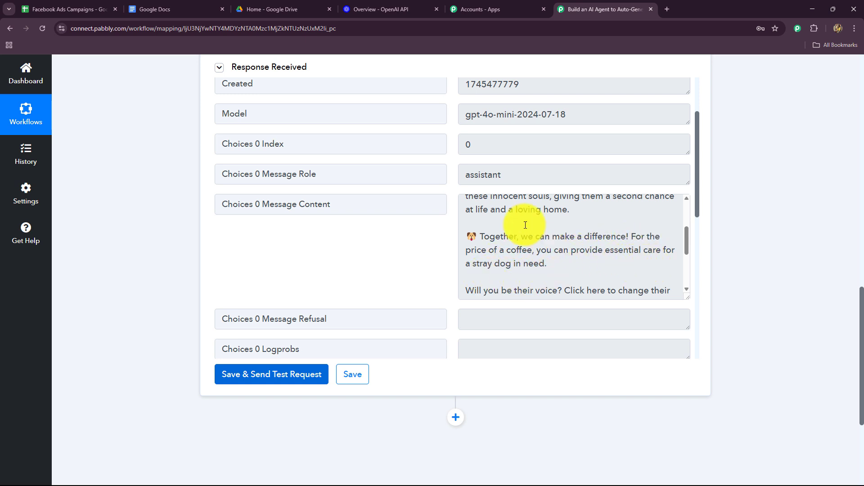
drag(468, 237, 566, 265)
scroll(559, 276, down, 3)
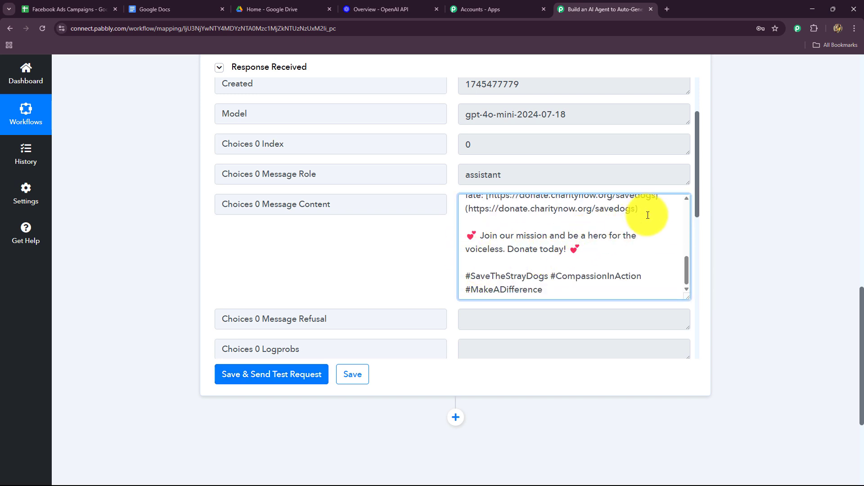
drag(641, 208, 466, 209)
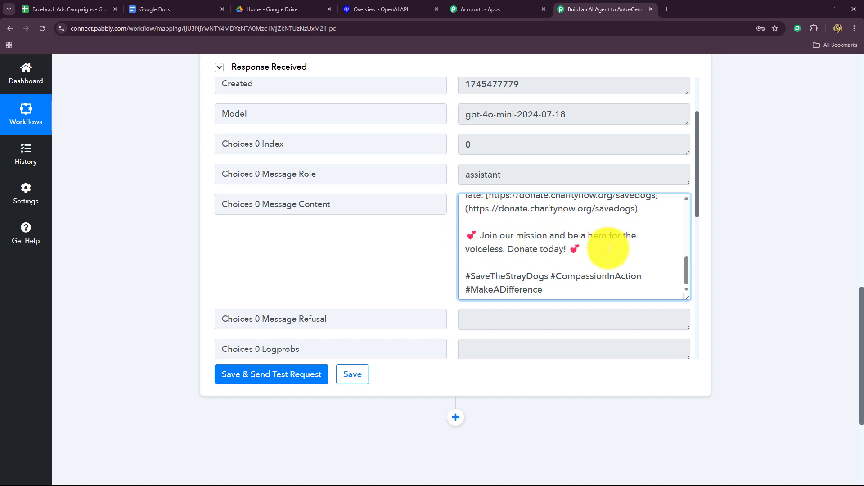
scroll(608, 247, up, 5)
scroll(608, 247, down, 4)
scroll(608, 249, up, 2)
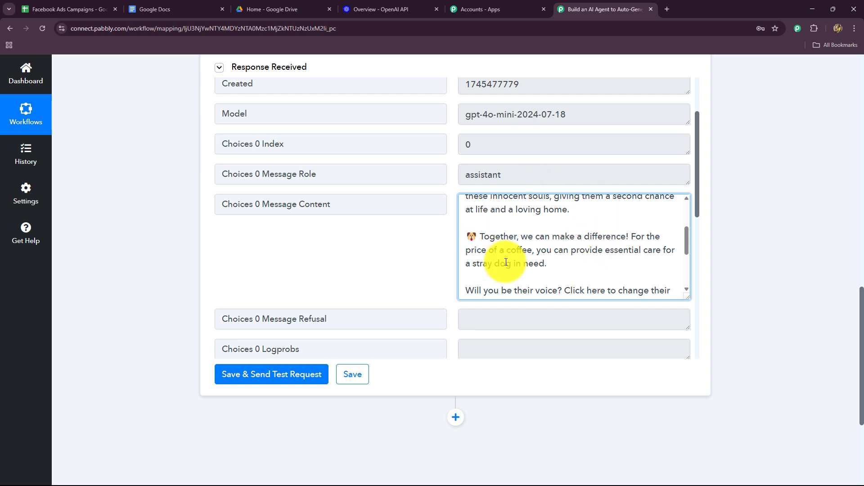
Add a Google Docs action after the ChatGPT step with the event Create a Blank Document
scroll(749, 269, down, 4)
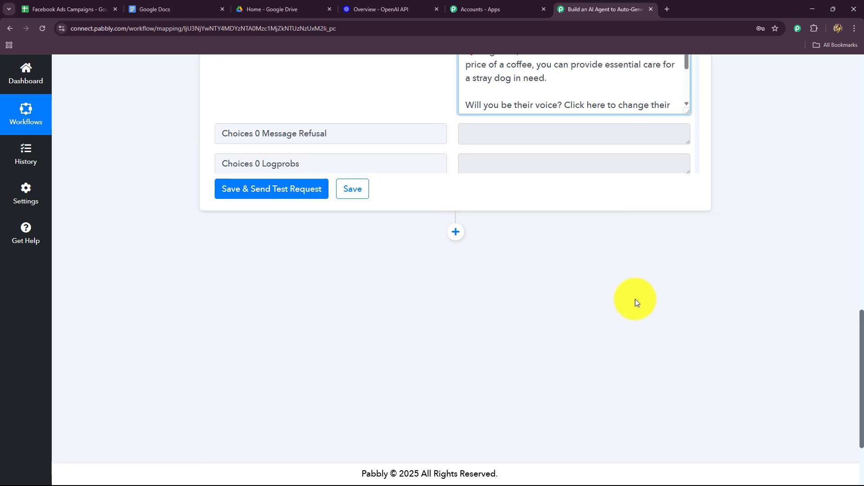
click(455, 232)
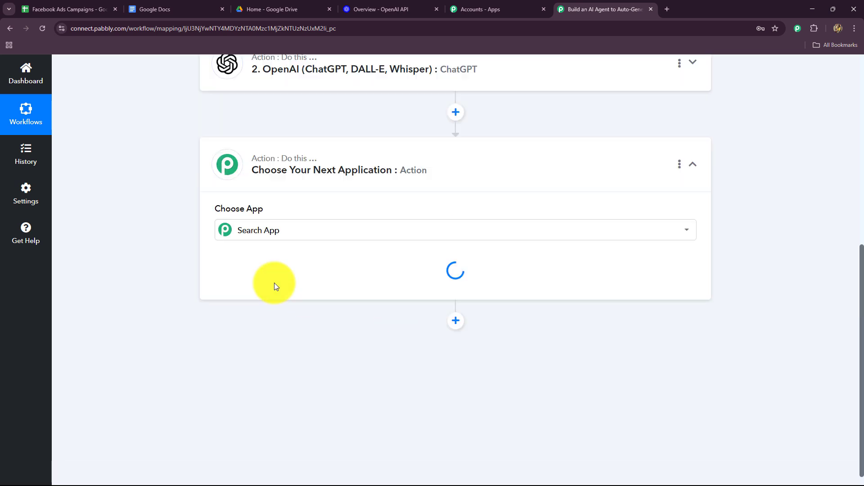
text(Doc)
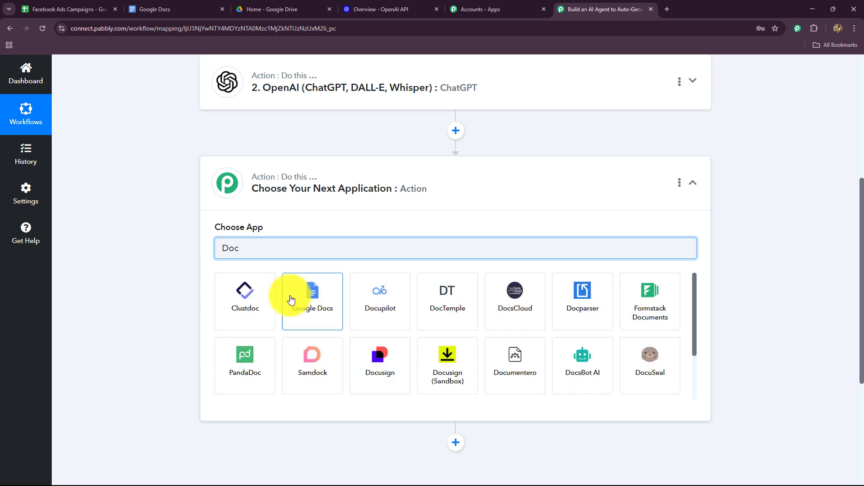
click(306, 302)
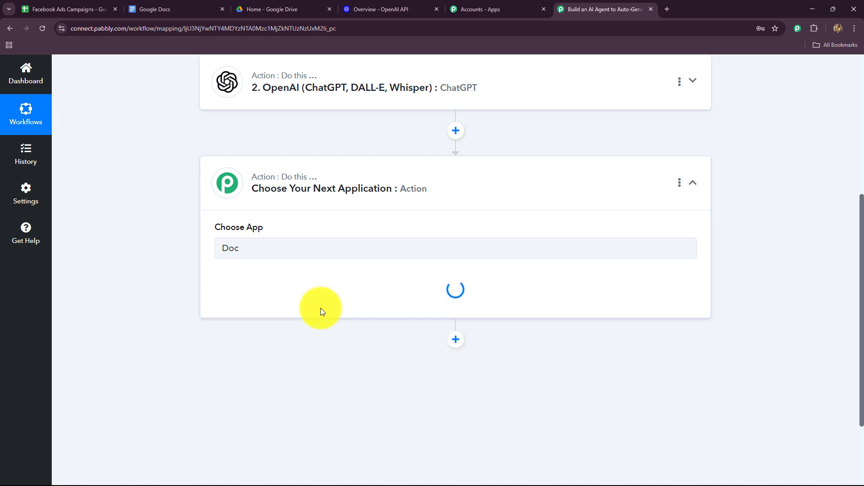
click(290, 298)
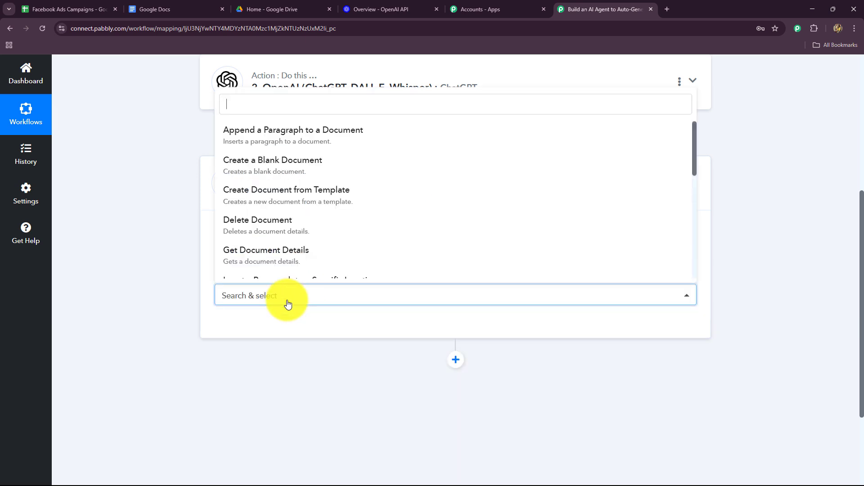
click(251, 168)
Connect the Create a Blank Document action using the existing Google Docs #5 connection
click(250, 326)
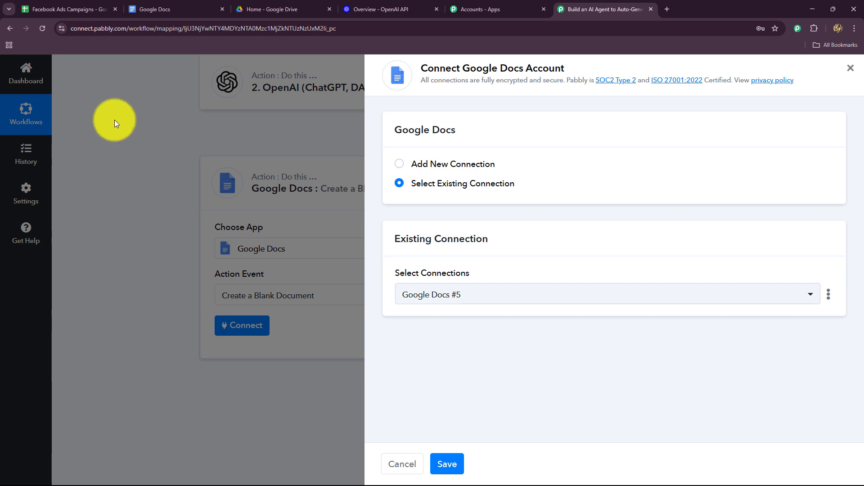
click(72, 10)
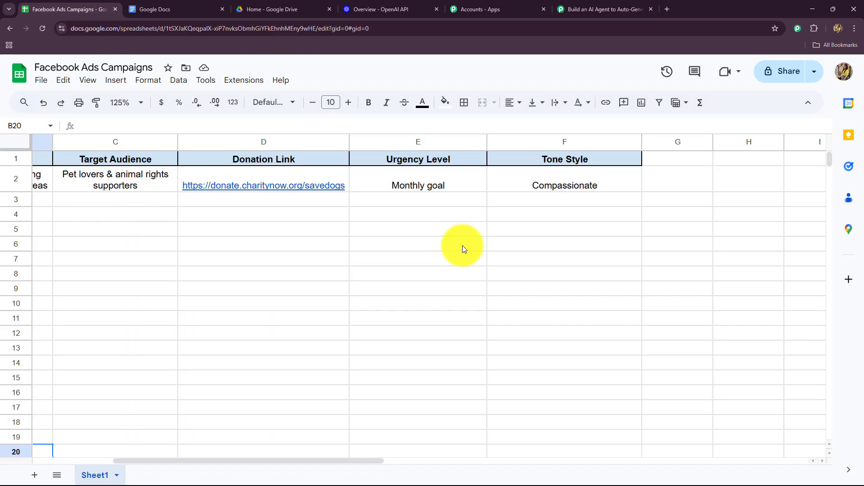
click(600, 8)
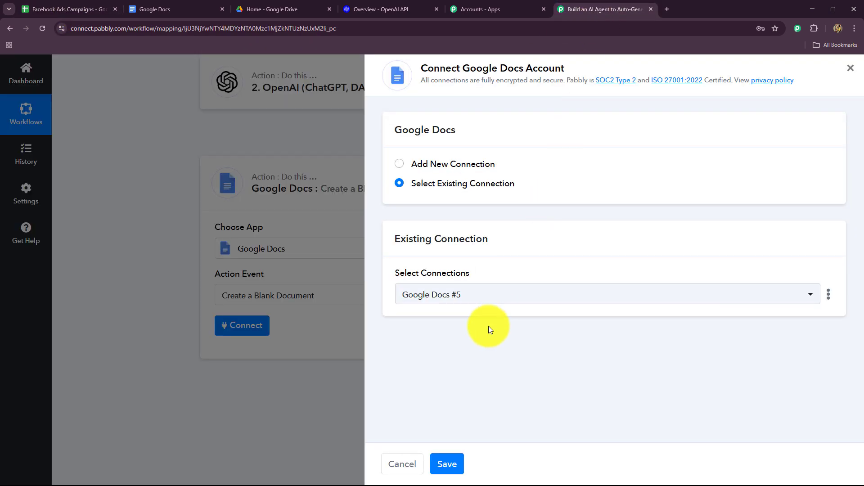
click(448, 464)
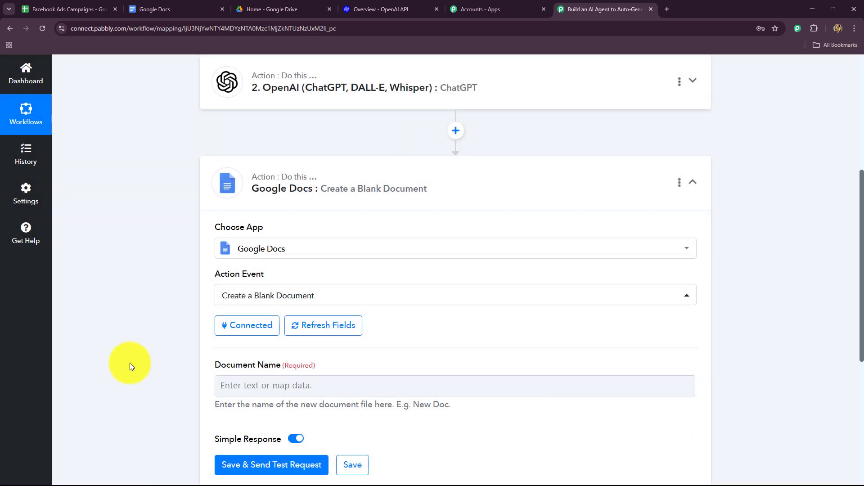
Name the new document "Facebook Ads Campaign for:" followed by the mapped Campaign Name, and save the action with a test request
scroll(131, 357, down, 4)
scroll(188, 243, up, 4)
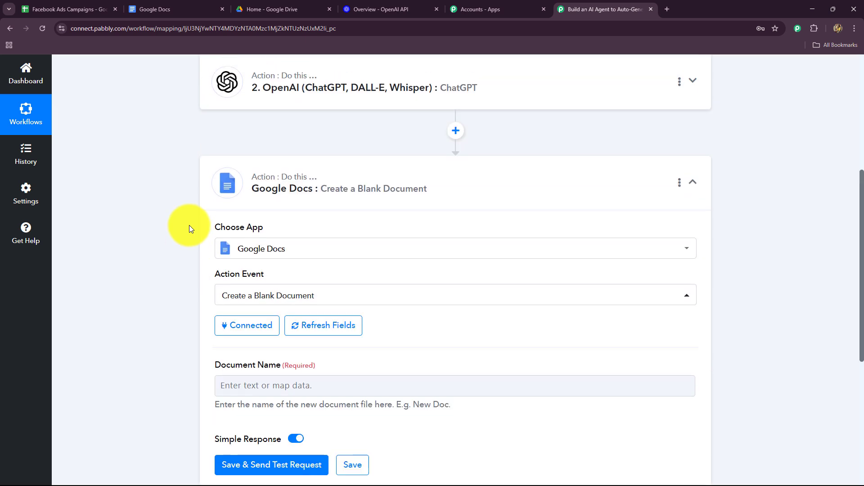
scroll(196, 258, down, 4)
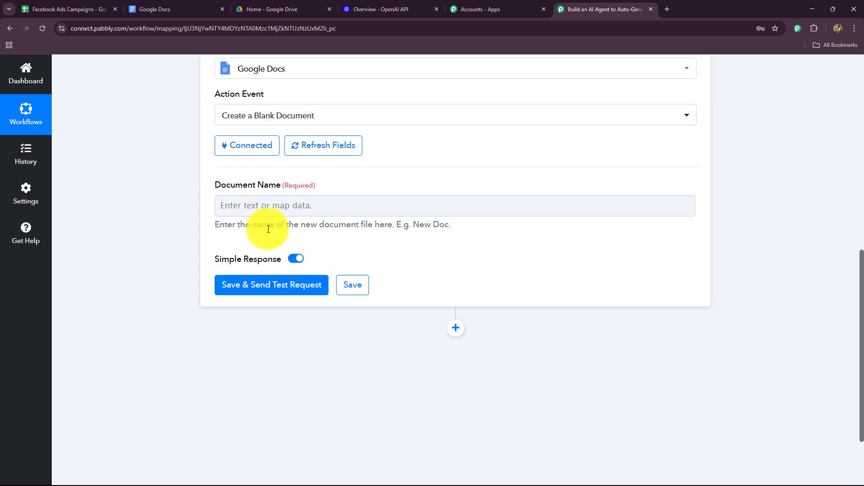
click(252, 212)
scroll(149, 266, down, 3)
scroll(152, 231, up, 2)
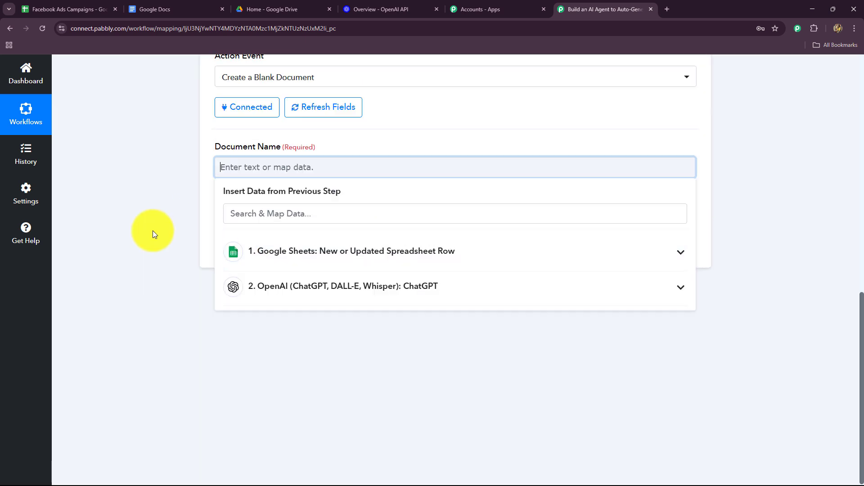
click(163, 209)
click(236, 202)
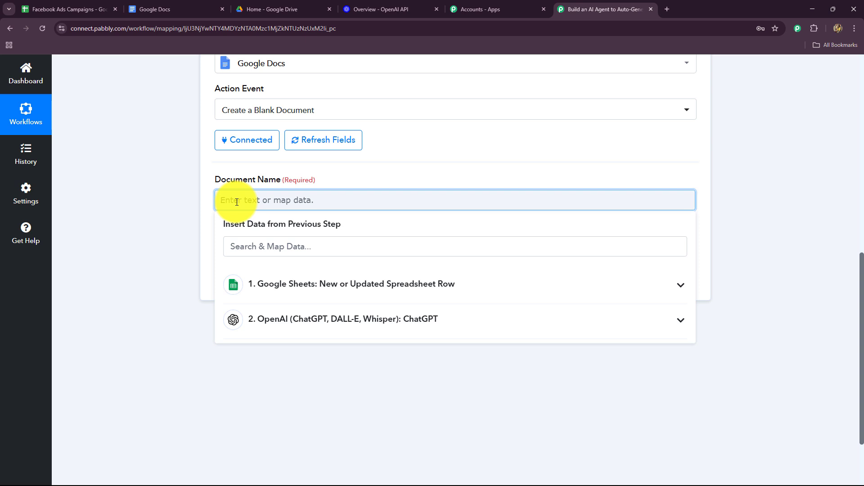
text(Facebook Ads Campaign for:)
click(289, 285)
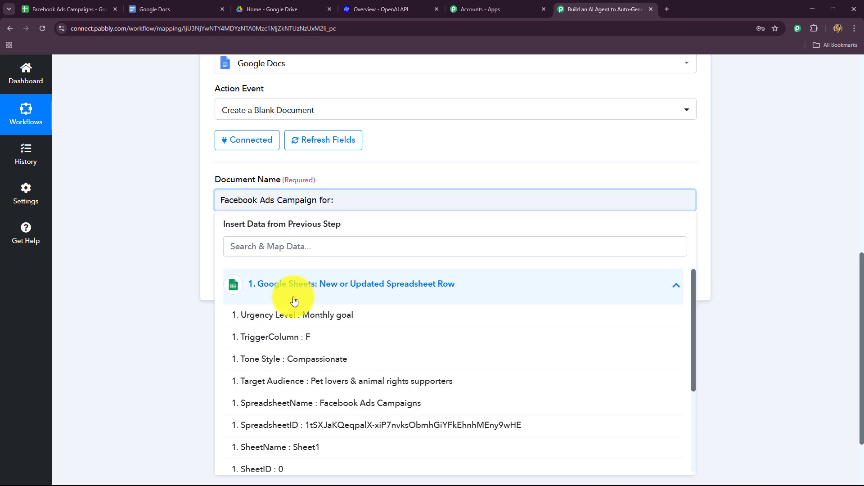
scroll(286, 377, down, 5)
click(301, 425)
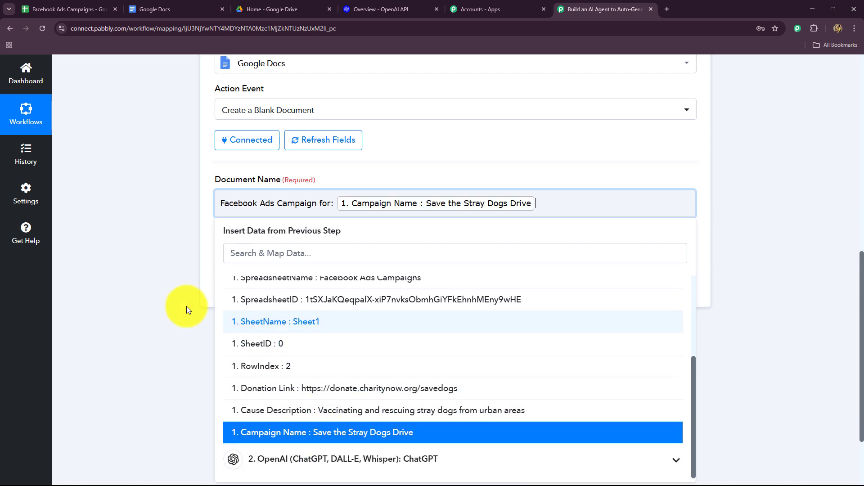
click(188, 309)
click(284, 286)
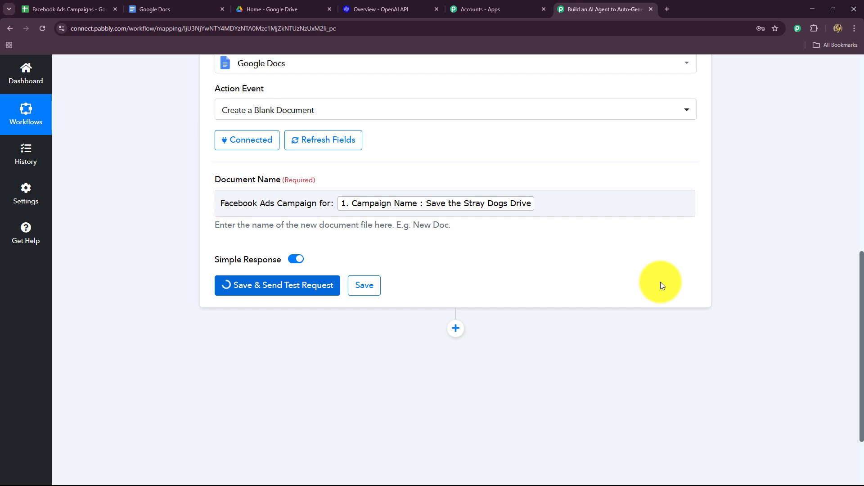
Check the document title in the test response and open the newly created campaign document in Google Docs
scroll(338, 320, down, 4)
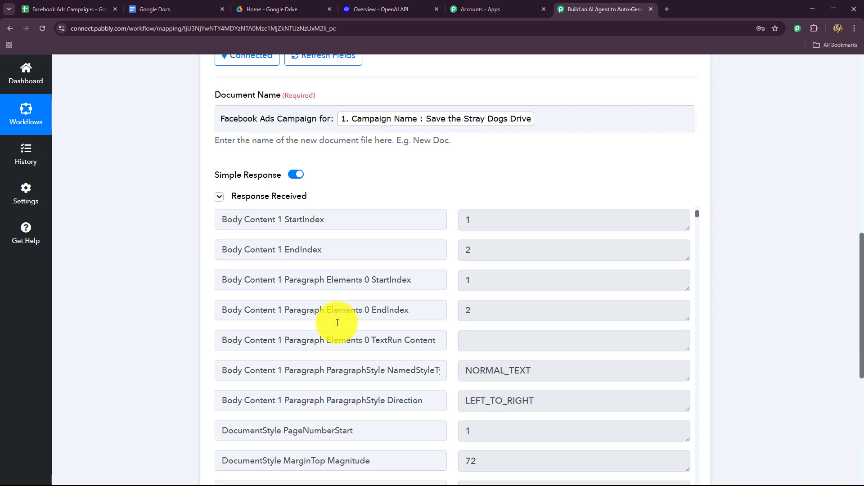
scroll(401, 308, up, 4)
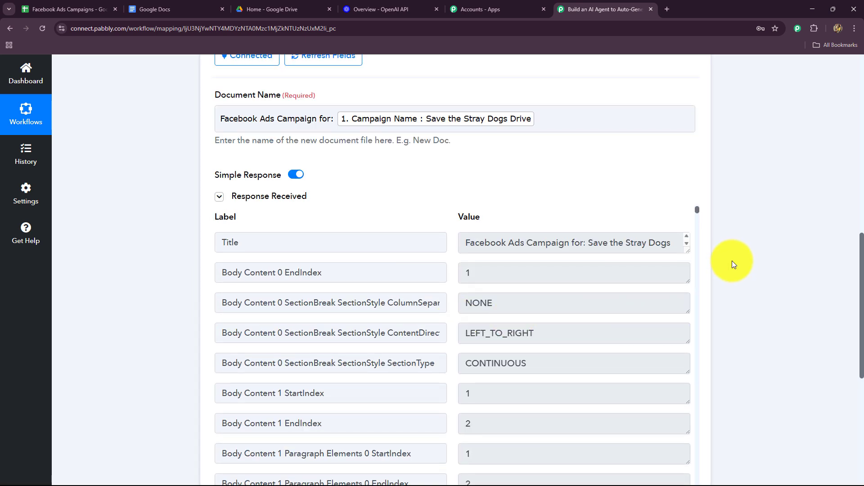
scroll(741, 237, down, 2)
drag(464, 153, 686, 153)
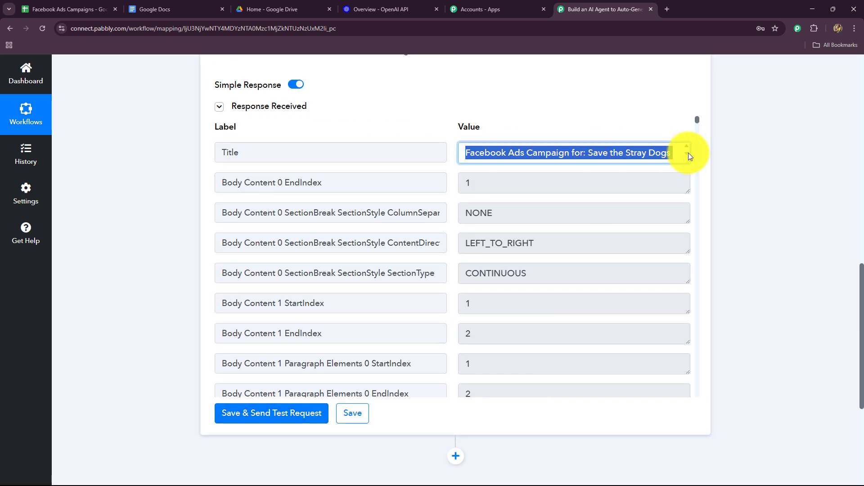
click(172, 11)
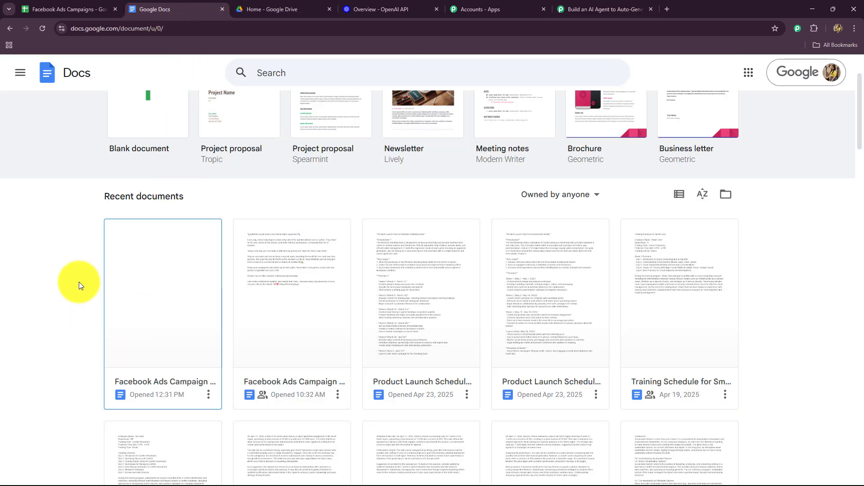
click(123, 274)
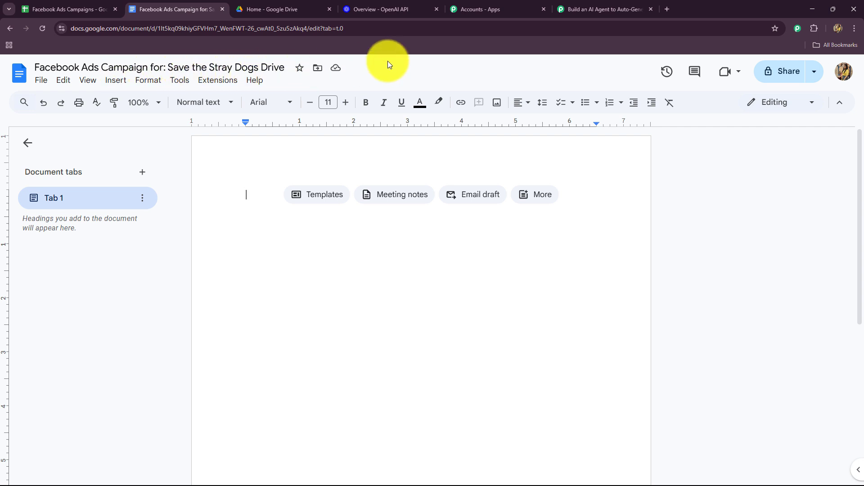
In Pabbly Connect, add a Google Docs action with the event Append a Paragraph to a Document, using the existing Google Docs #5 connection
click(582, 8)
scroll(452, 268, down, 5)
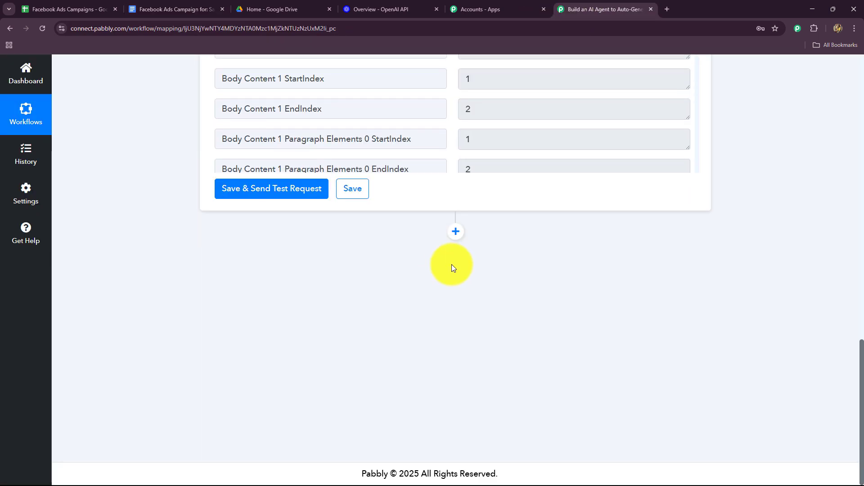
click(455, 231)
scroll(407, 299, up, 2)
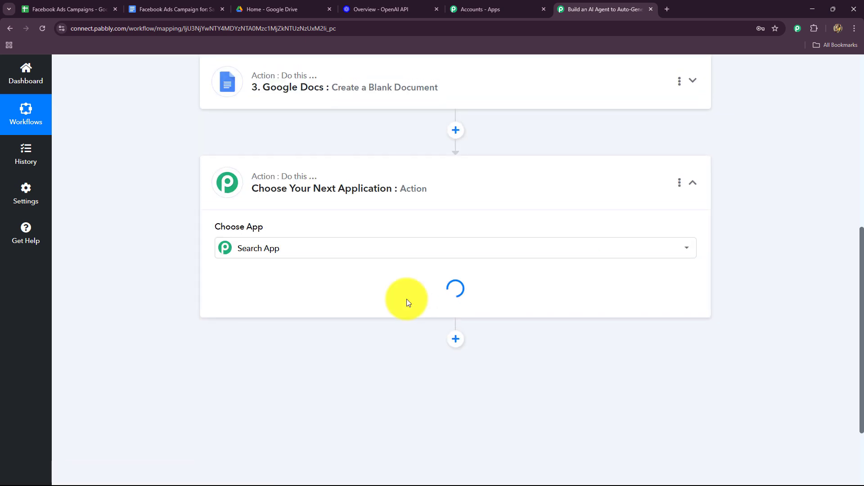
text(goo)
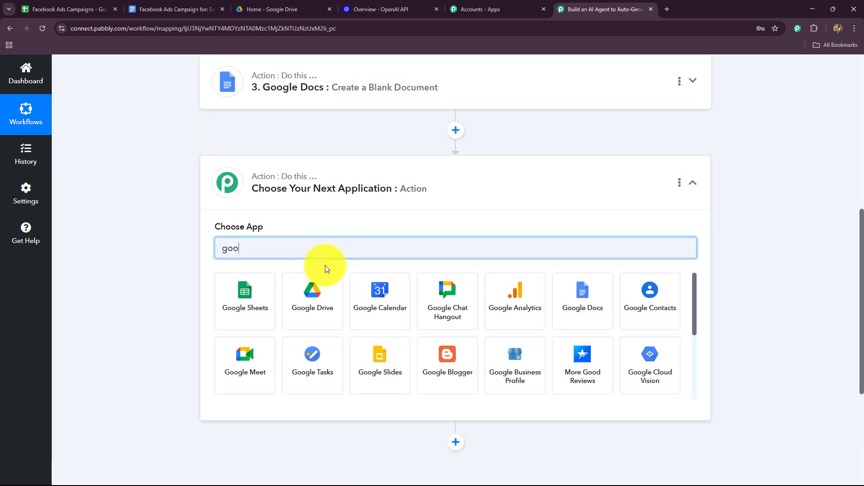
click(562, 315)
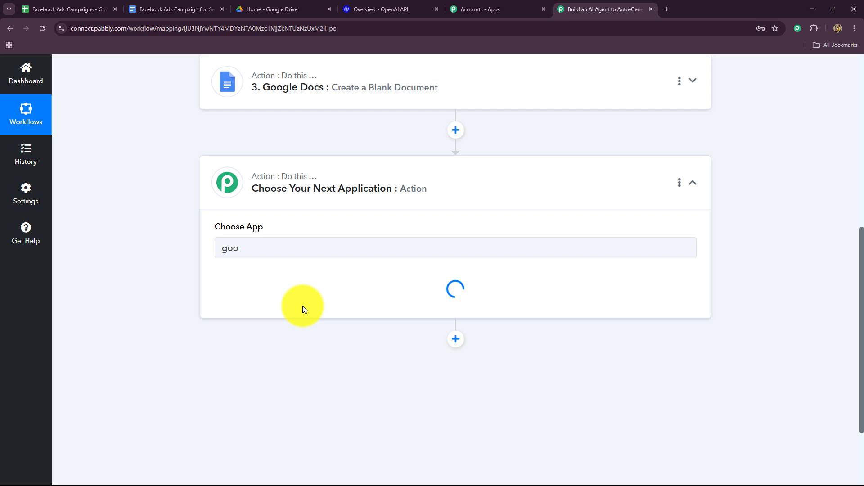
click(265, 301)
click(247, 140)
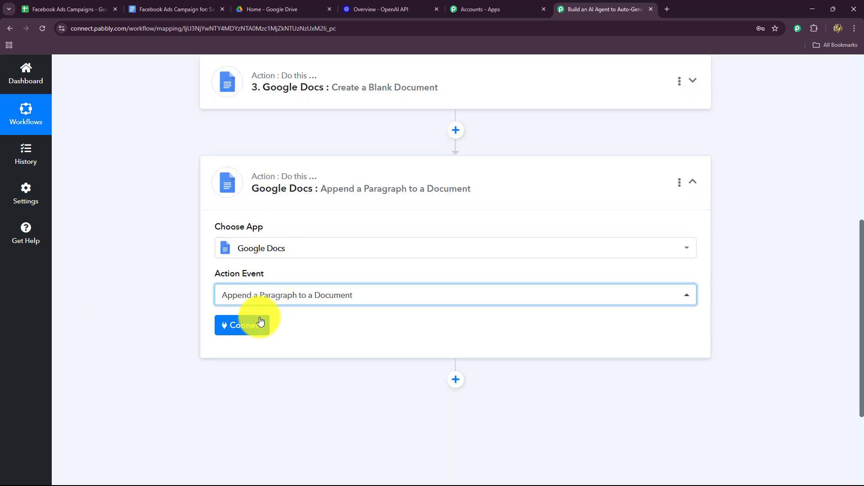
click(250, 323)
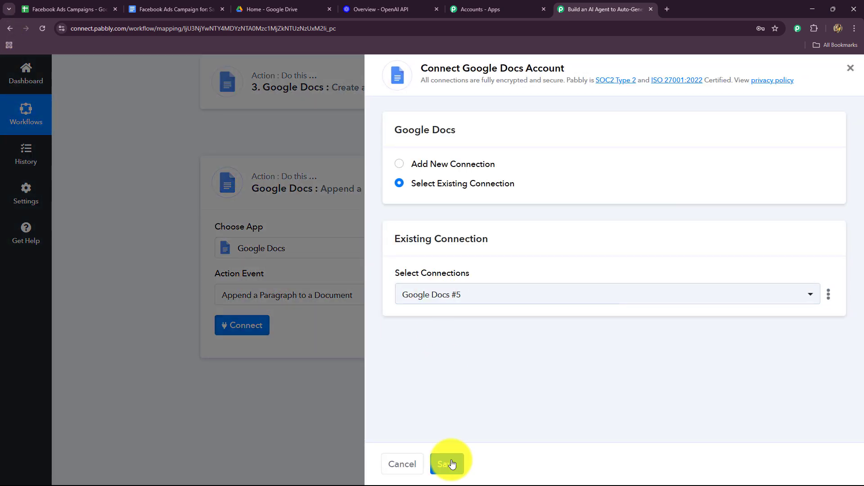
click(447, 463)
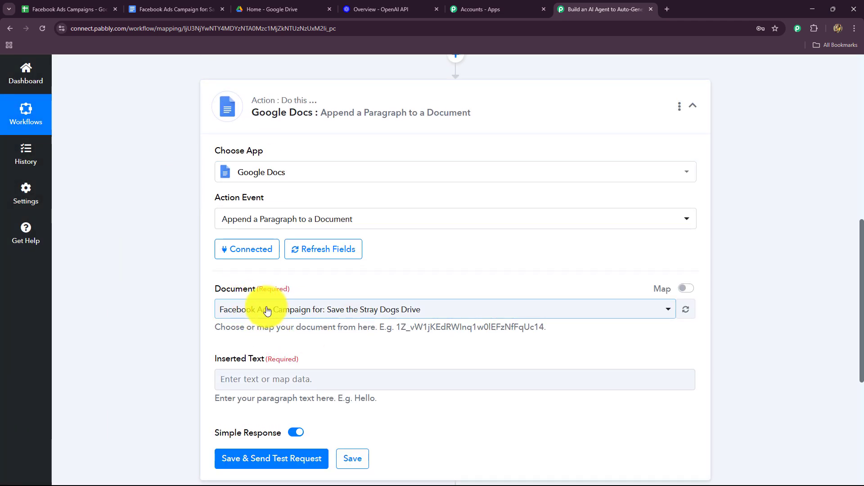
Switch the target document to mapping and replace its fixed ID with the DocumentId from the Create a Blank Document step
scroll(492, 225, down, 2)
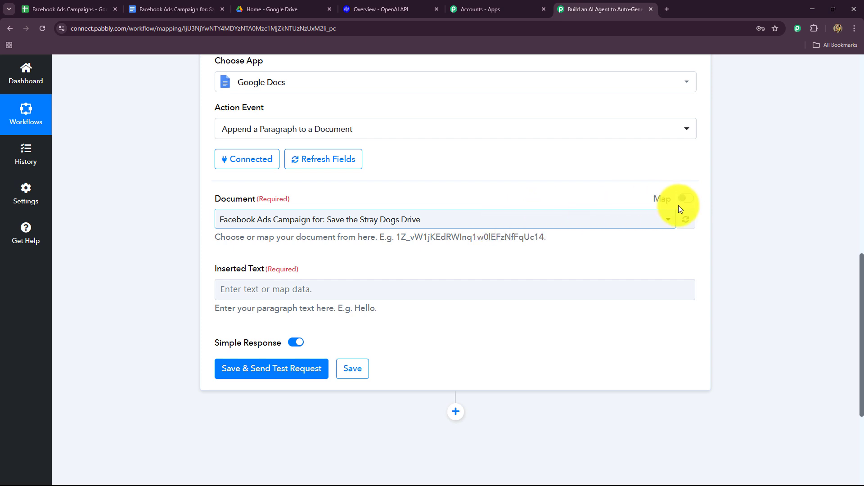
click(691, 201)
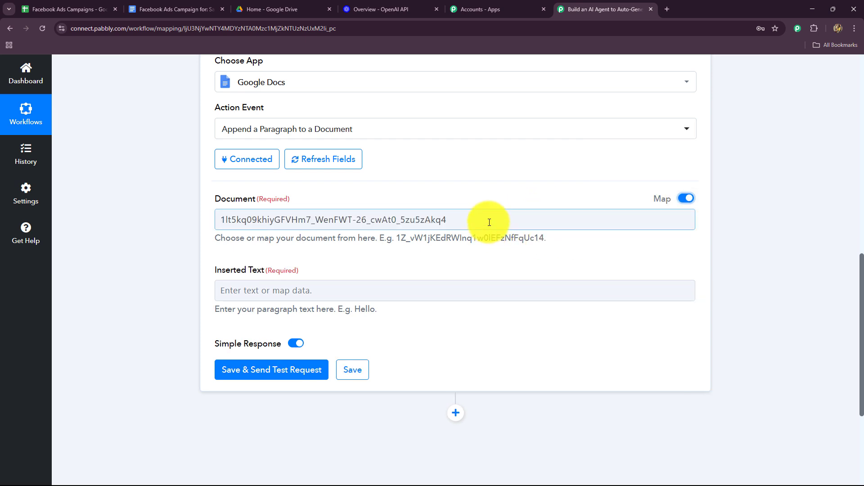
drag(488, 222, 206, 239)
key(BackSpace)
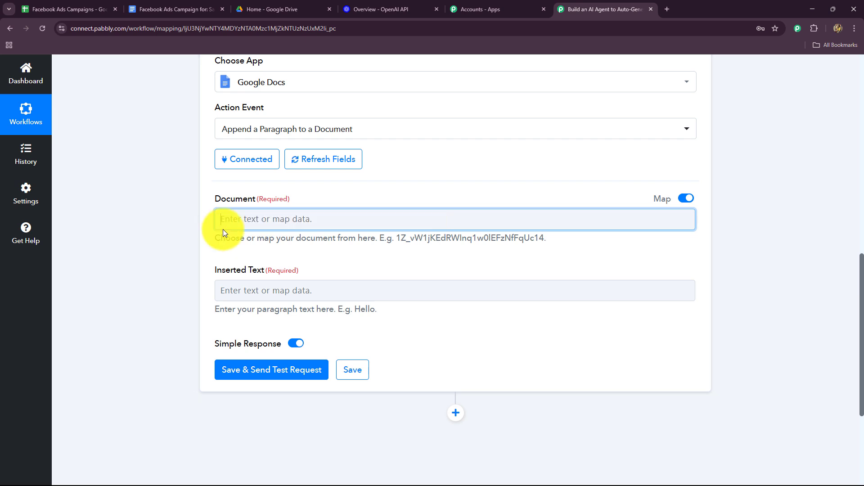
click(239, 221)
scroll(215, 242, down, 4)
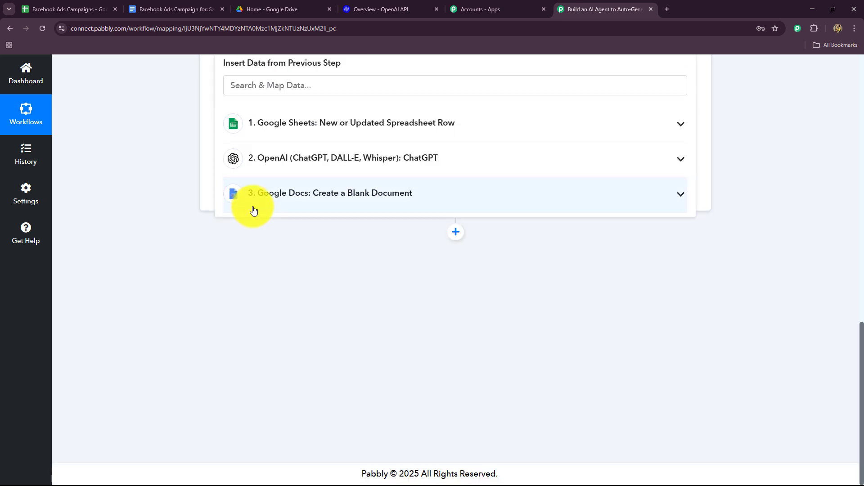
click(254, 193)
click(266, 89)
text(id)
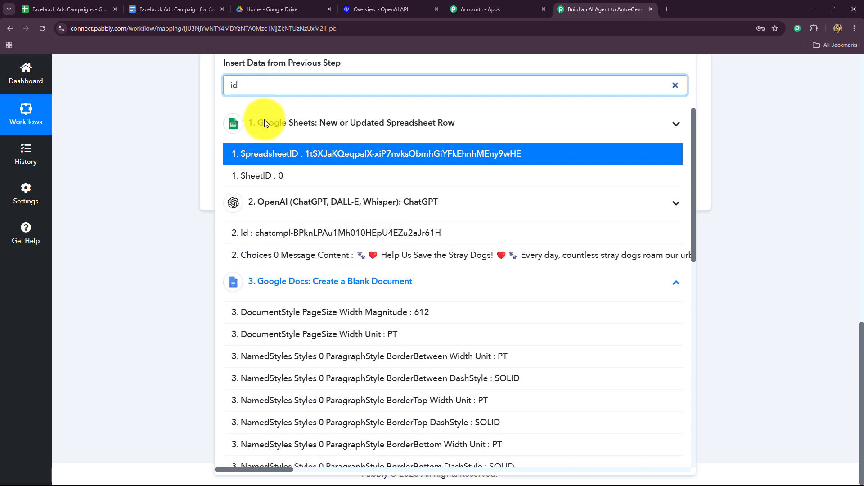
scroll(289, 448, down, 3)
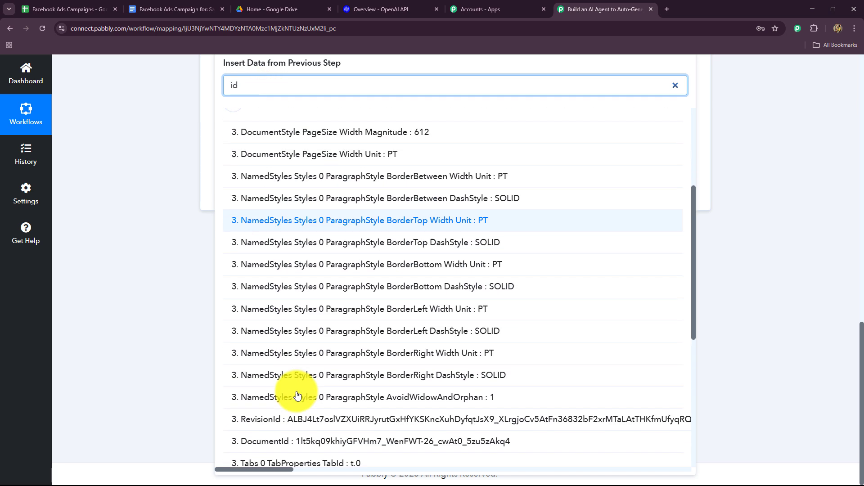
click(289, 448)
click(180, 328)
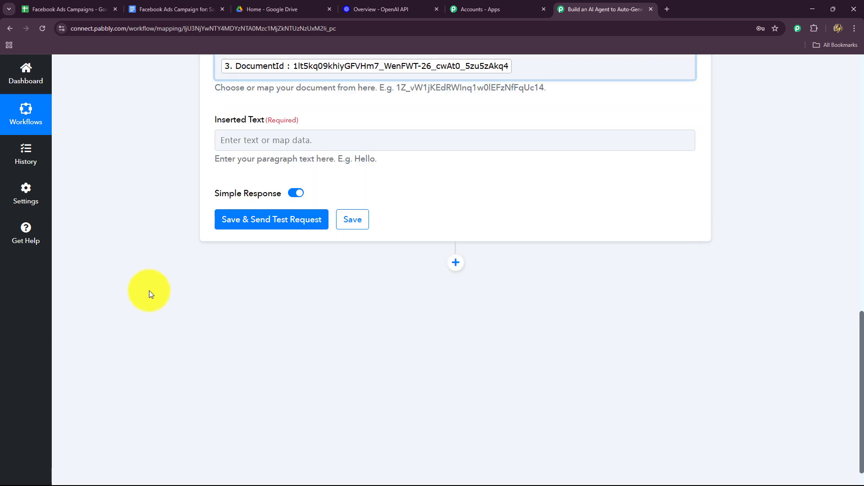
Map the ChatGPT Choices 0 Message Content as the inserted text and try to save the action with a test request
click(235, 138)
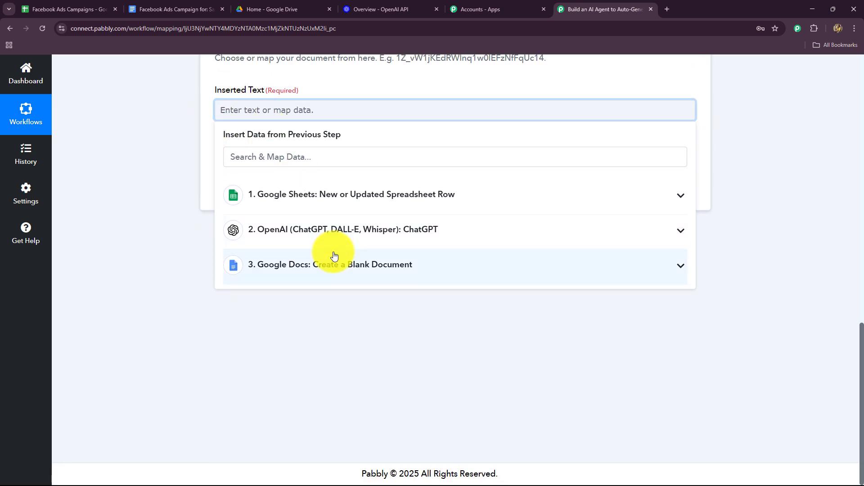
click(336, 234)
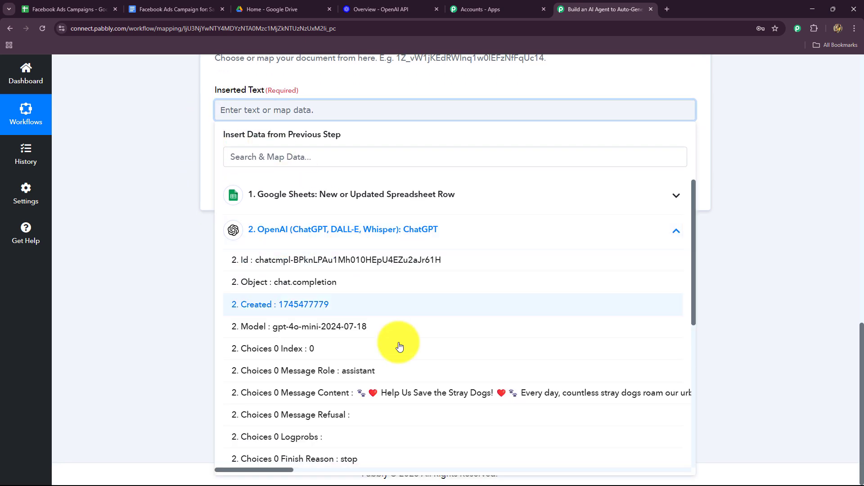
click(428, 396)
click(173, 282)
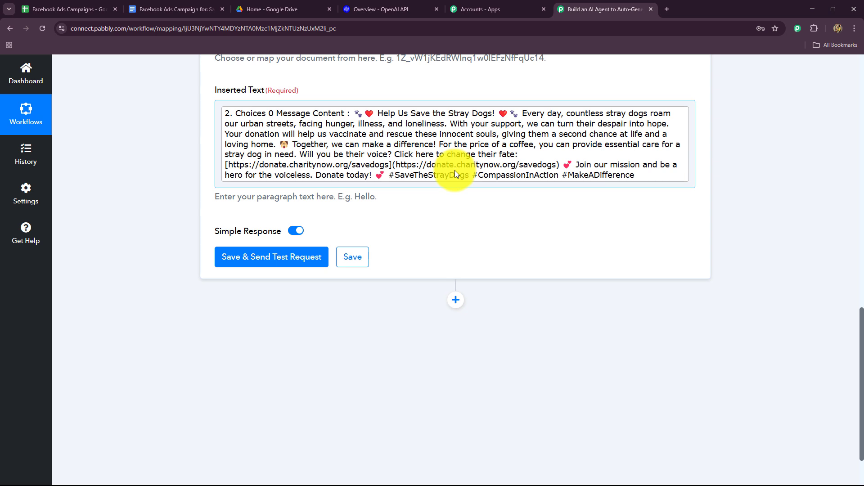
click(270, 257)
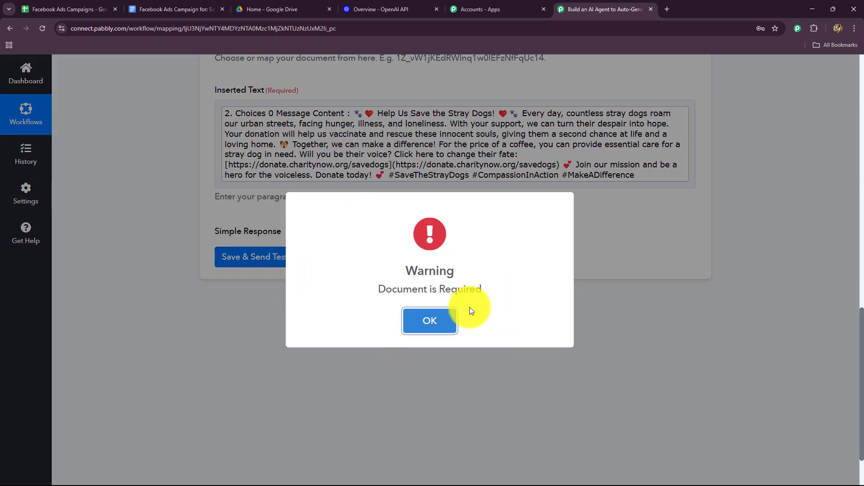
click(414, 325)
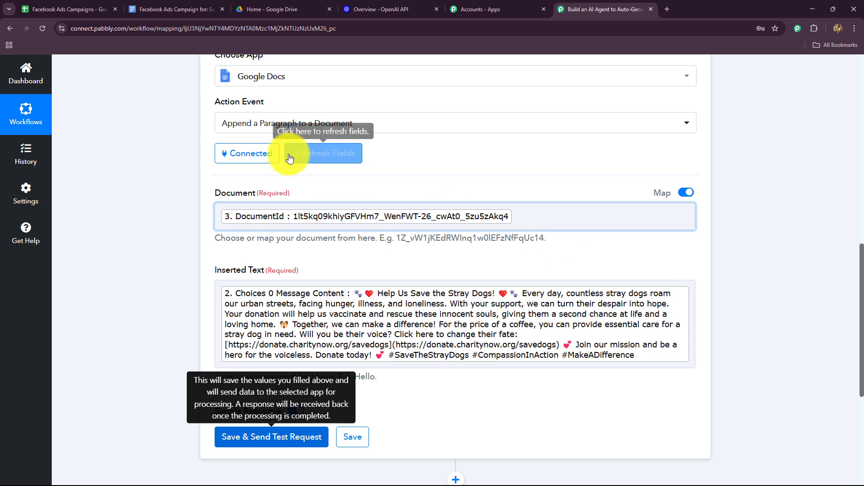
Refresh the action's fields, remap the target document to the DocumentId from the Create a Blank Document step, and send the test request
click(310, 153)
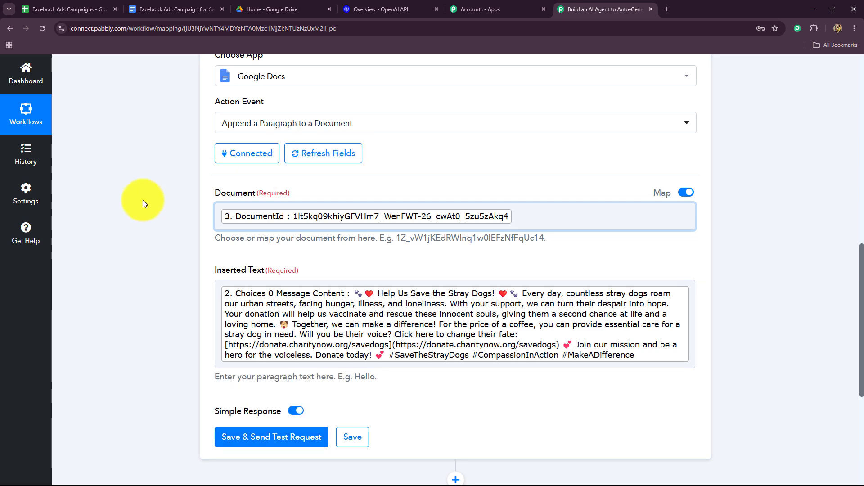
click(223, 213)
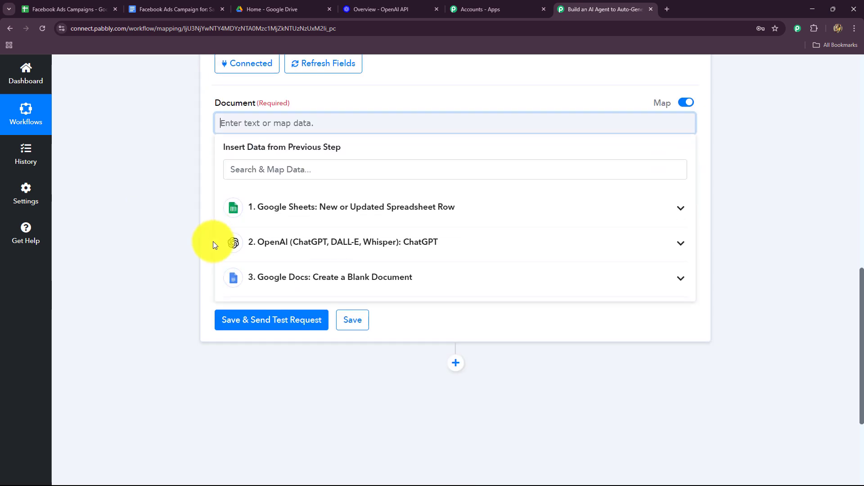
click(270, 276)
click(270, 170)
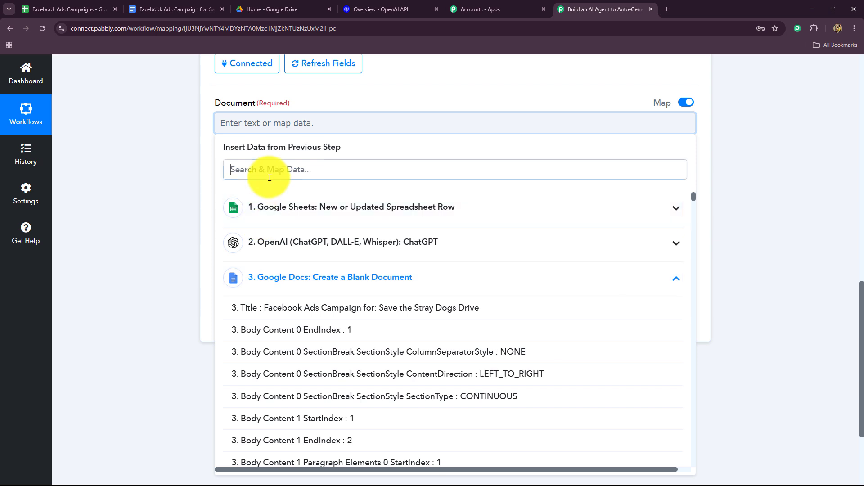
text(i)
click(290, 329)
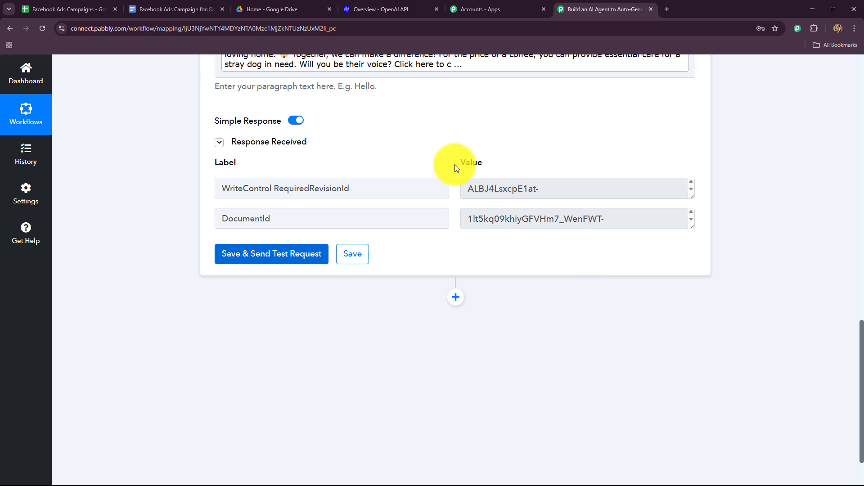
Check the appended appeal text in the Google Docs campaign document and the contents of the Facebook Ads Campaigns folder in Google Drive
click(153, 11)
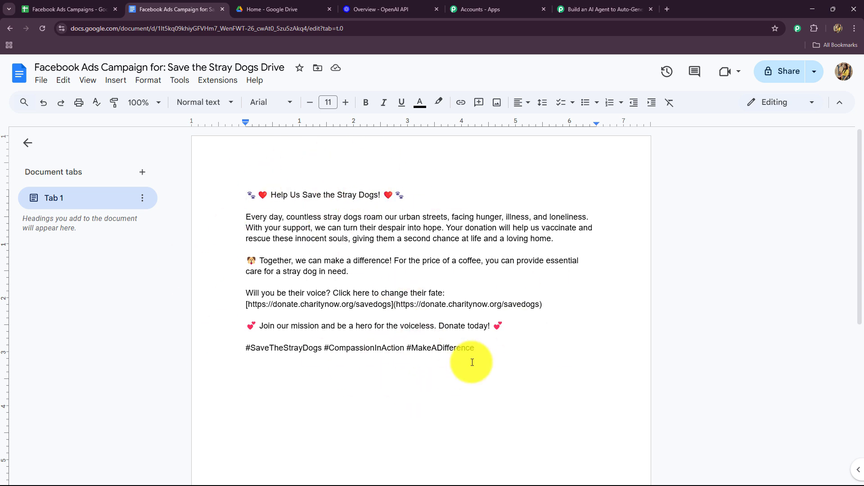
click(288, 10)
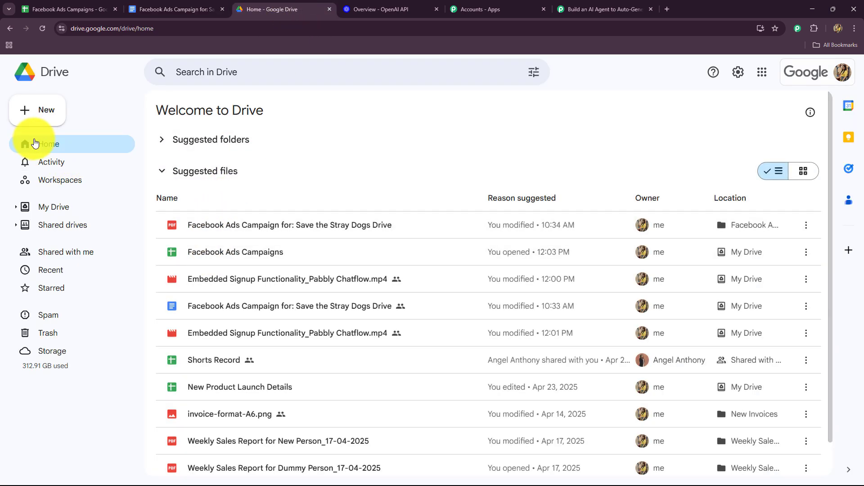
click(211, 139)
double_click(219, 174)
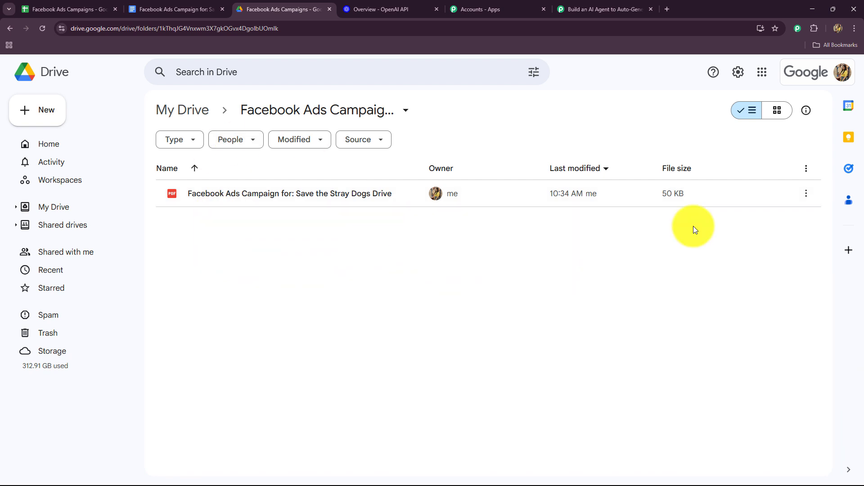
click(184, 6)
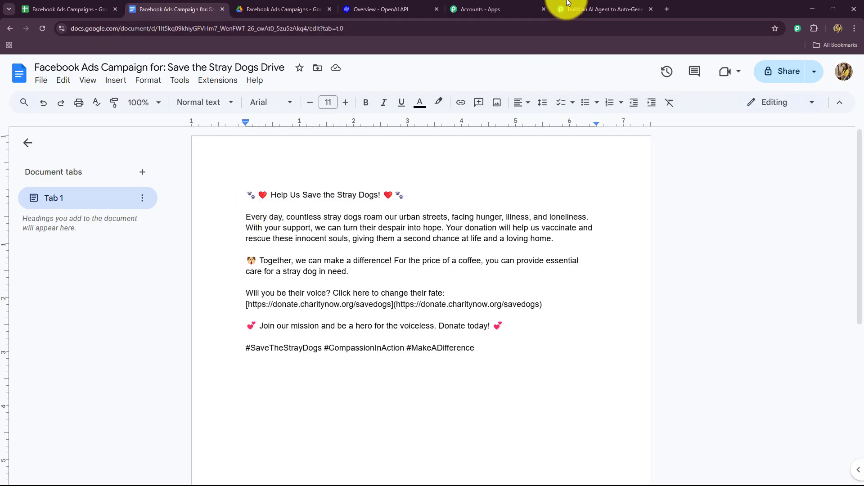
In Pabbly Connect, add a Google Drive action with the event Share a File With Anyone, using the existing Google Drive #45 connection
click(567, 8)
click(456, 297)
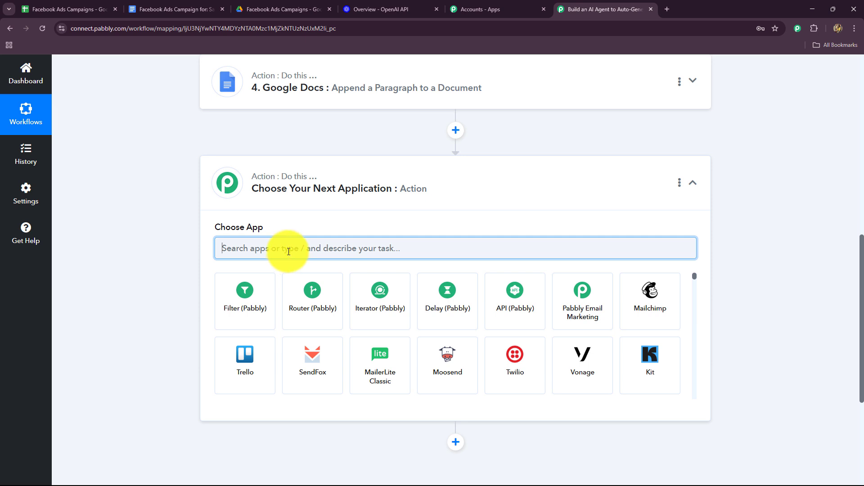
text(goo)
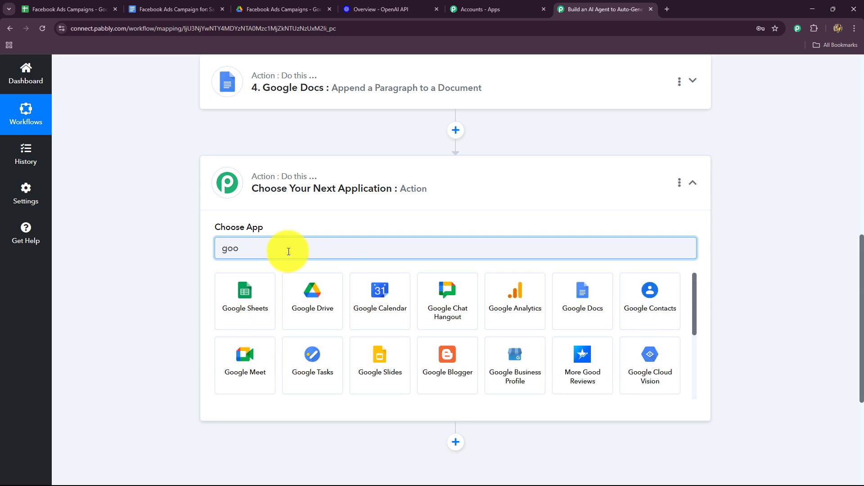
click(322, 304)
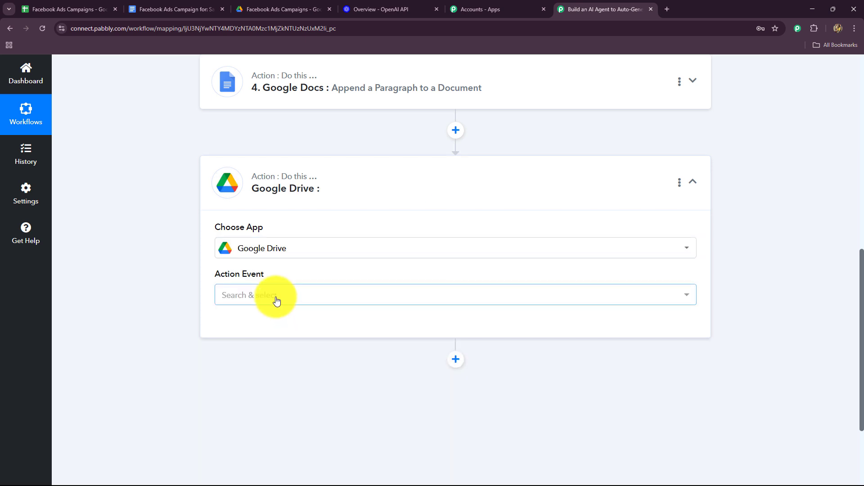
click(278, 301)
scroll(265, 204, down, 2)
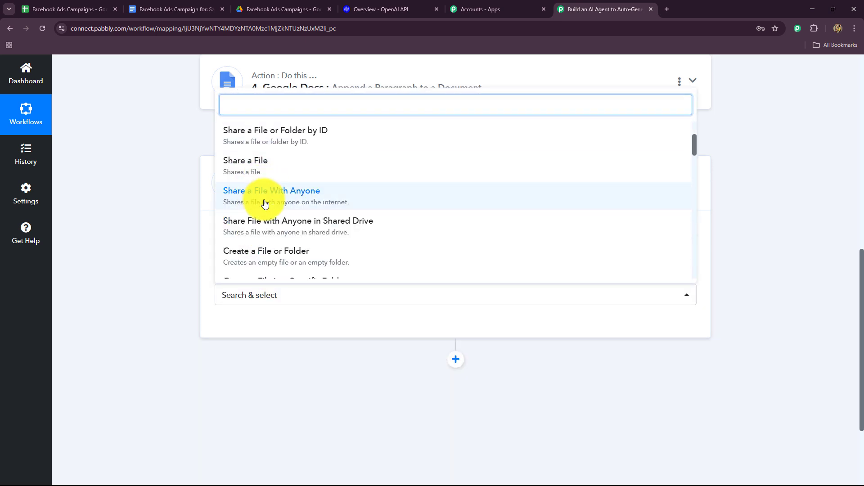
click(265, 203)
click(242, 331)
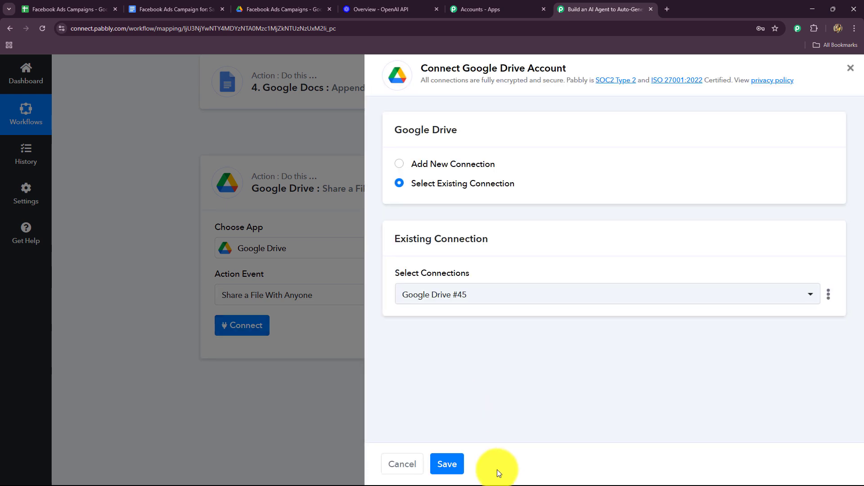
click(451, 465)
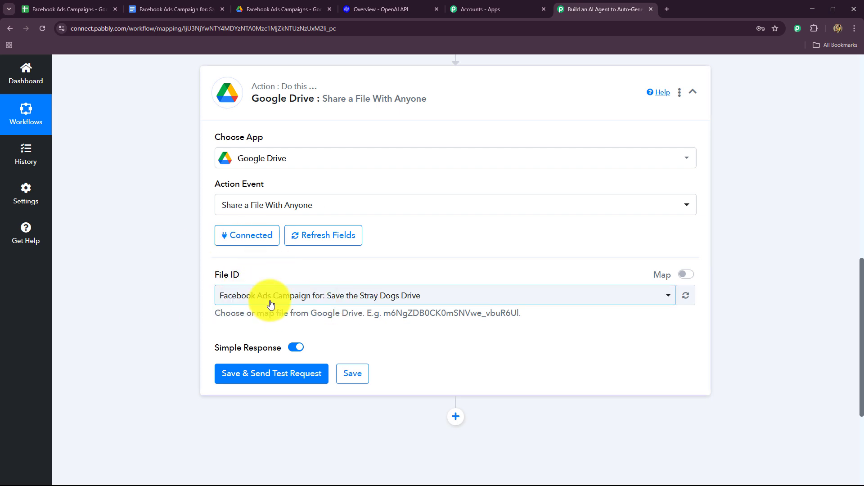
Switch the File ID to mapping, replace its fixed ID with the DocumentId from the Append a Paragraph step, and send a test request
click(686, 275)
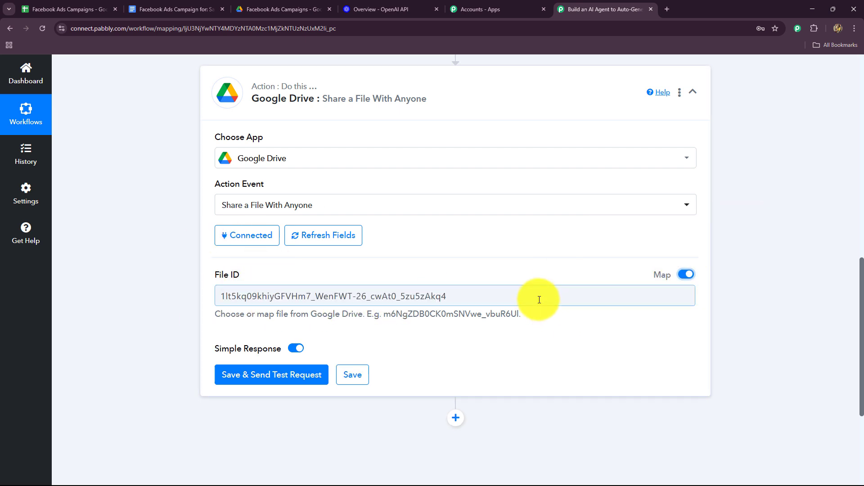
drag(547, 299, 193, 299)
key(BackSpace)
scroll(191, 298, down, 2)
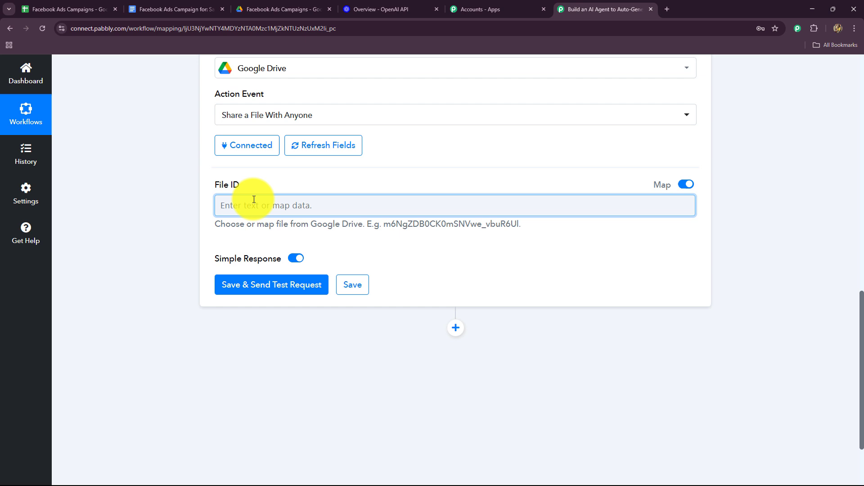
click(231, 206)
scroll(153, 357, down, 2)
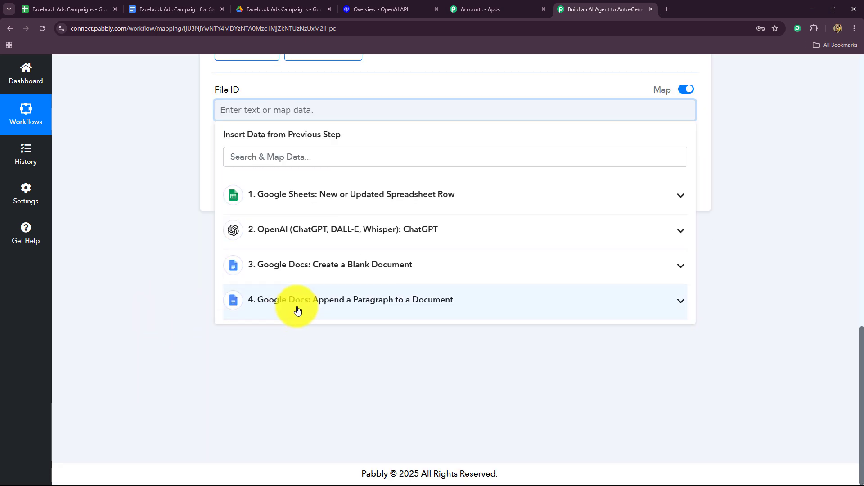
click(297, 305)
click(340, 357)
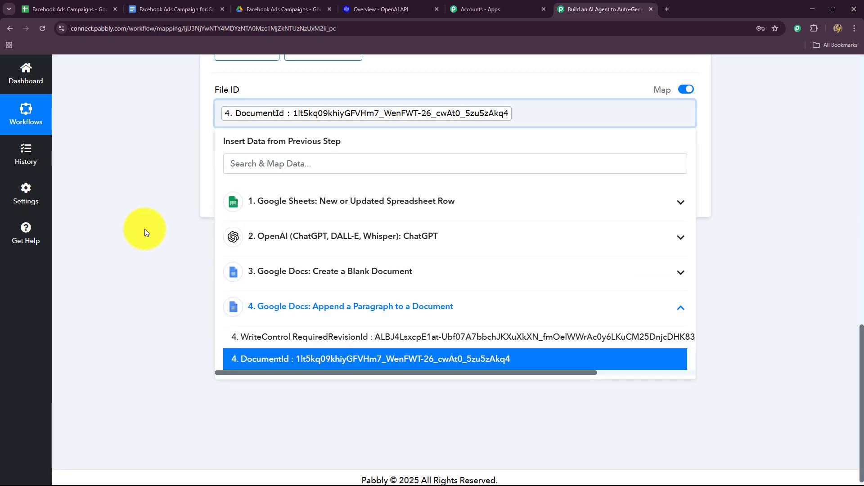
click(144, 229)
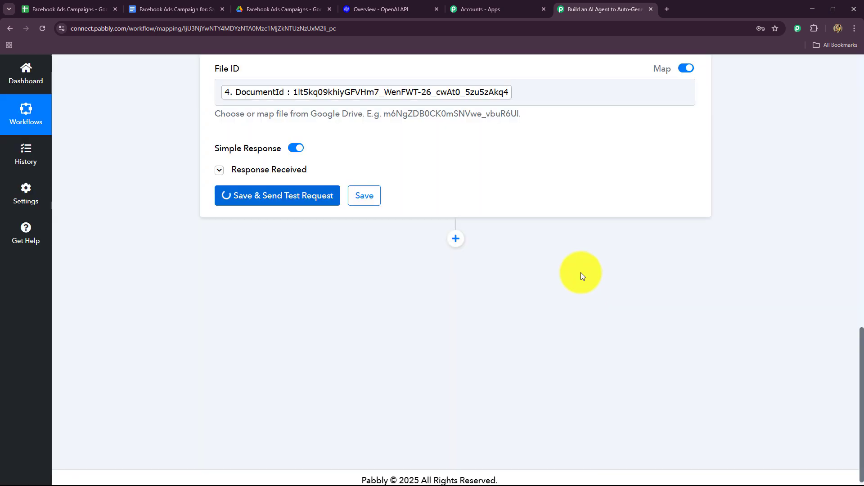
Examine the sharing permission values and the PDF export link in the Share a File With Anyone response
scroll(529, 319, down, 5)
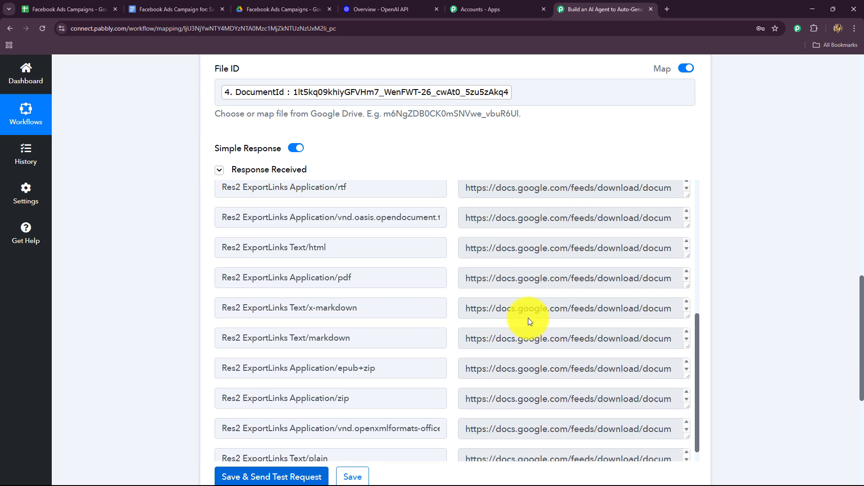
scroll(523, 319, up, 5)
click(555, 216)
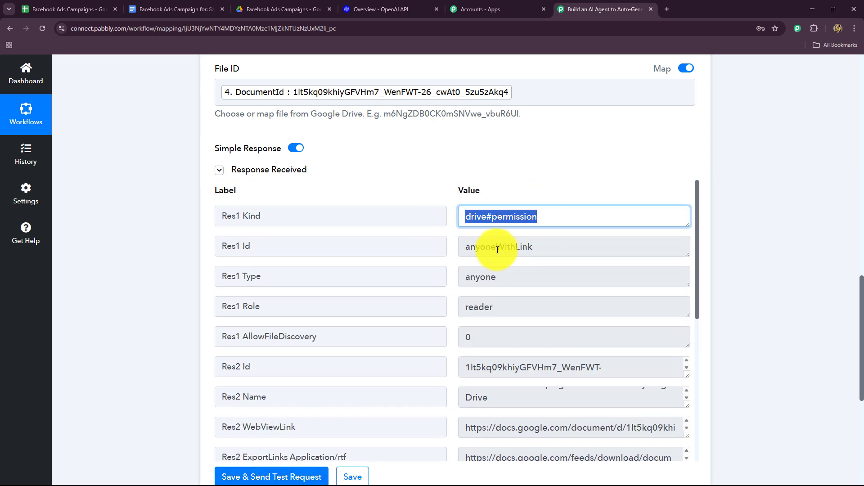
click(556, 250)
scroll(481, 345, down, 1)
scroll(481, 345, down, 5)
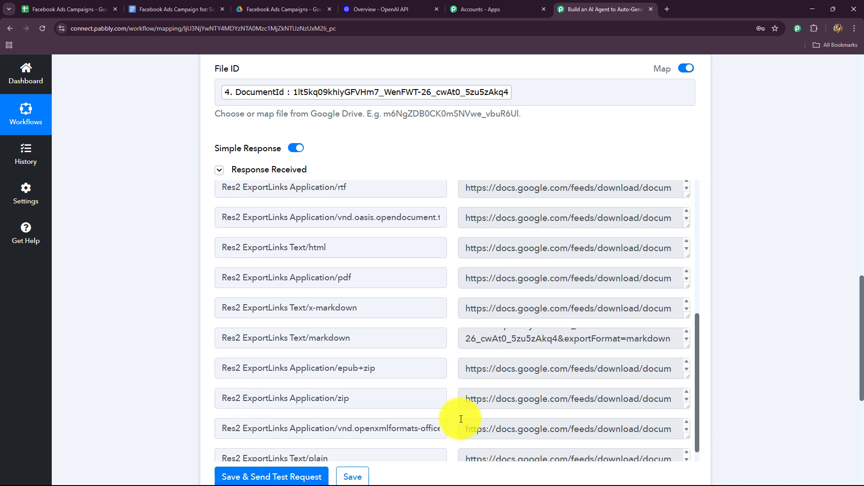
drag(465, 279, 741, 289)
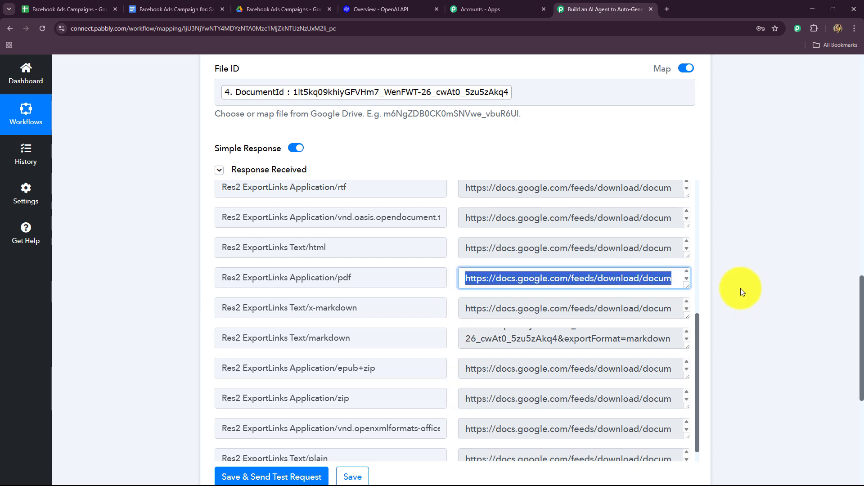
Add a Google Drive action with the event Upload a File, using the existing Google Drive #45 connection
scroll(768, 302, down, 2)
scroll(768, 302, down, 5)
click(455, 232)
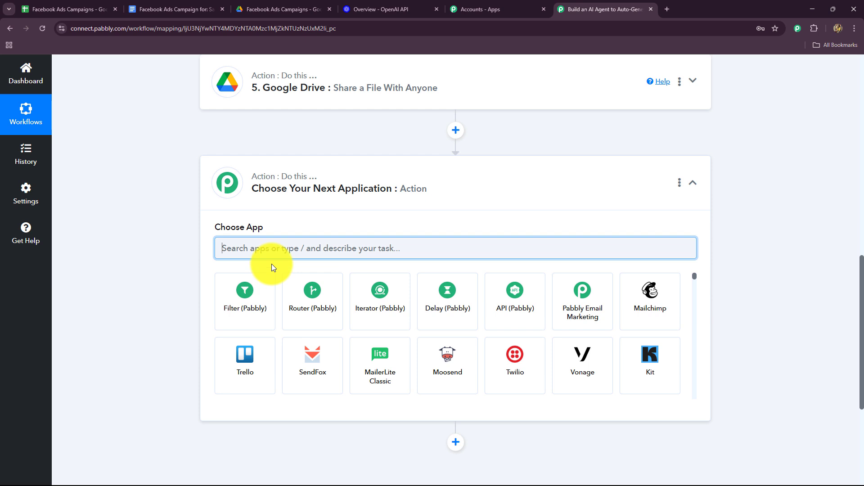
text(goo)
click(301, 293)
click(243, 290)
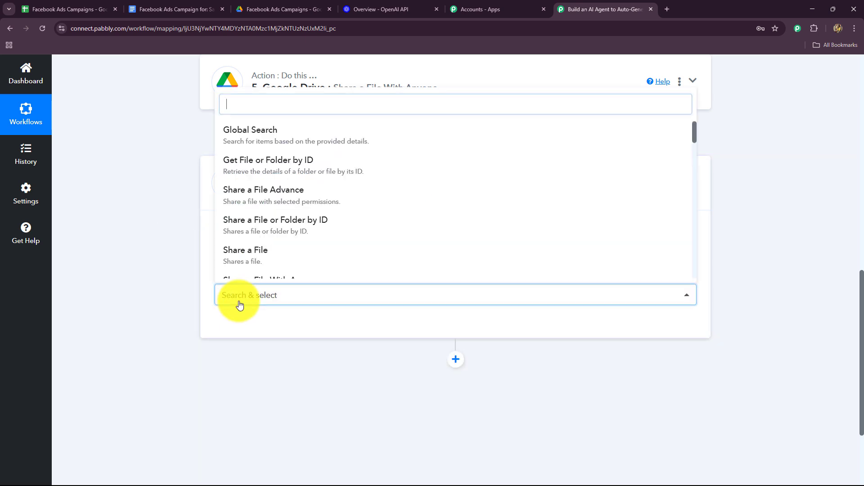
text(up)
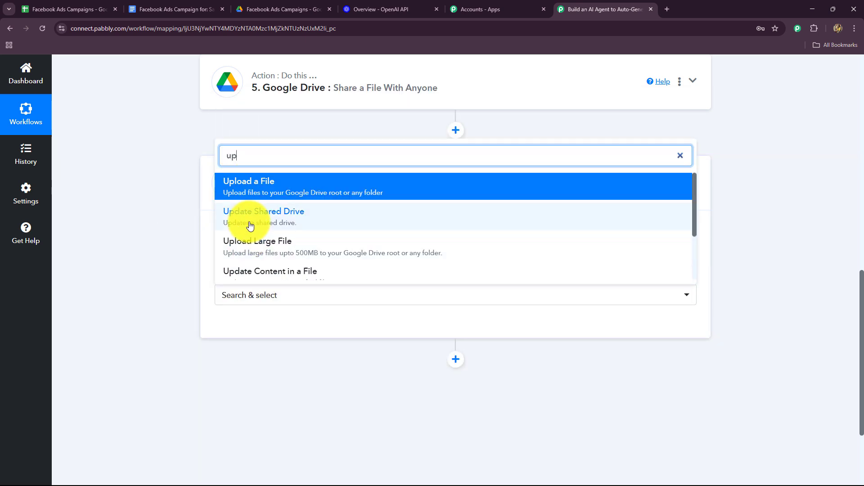
click(246, 182)
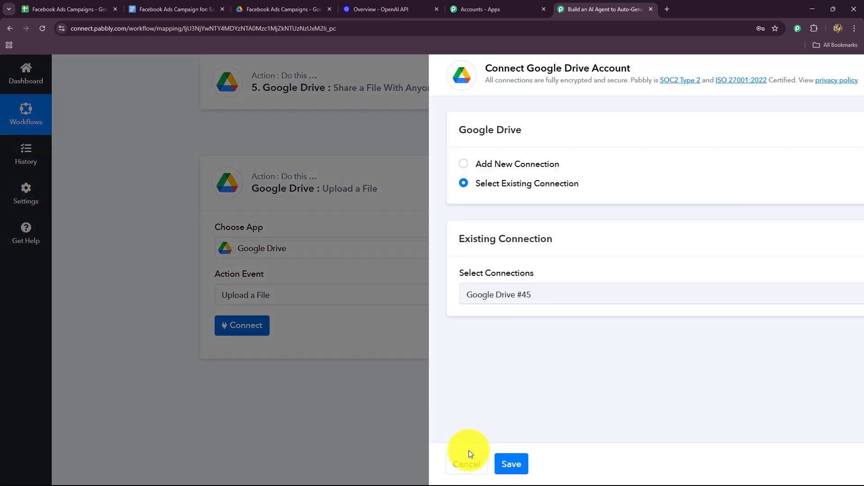
click(452, 463)
Map the upload URL to Res2 ExportLinks Application/pdf from the Share a File With Anyone step
scroll(185, 385, down, 6)
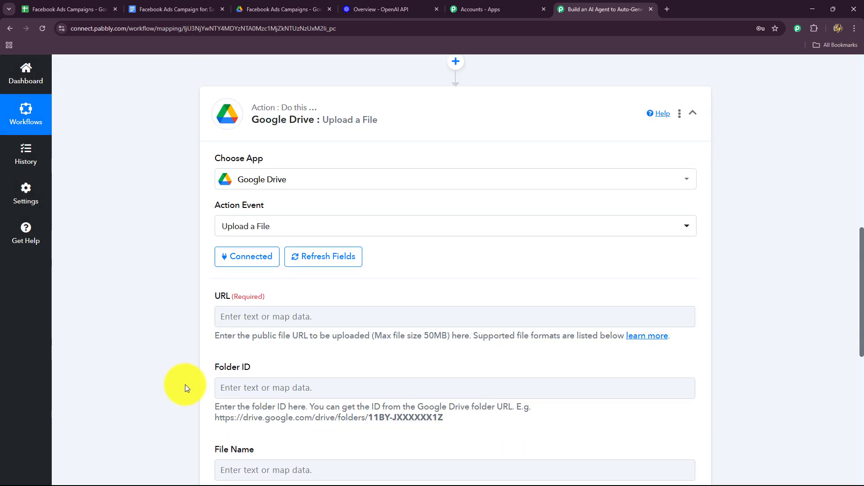
click(289, 118)
click(263, 349)
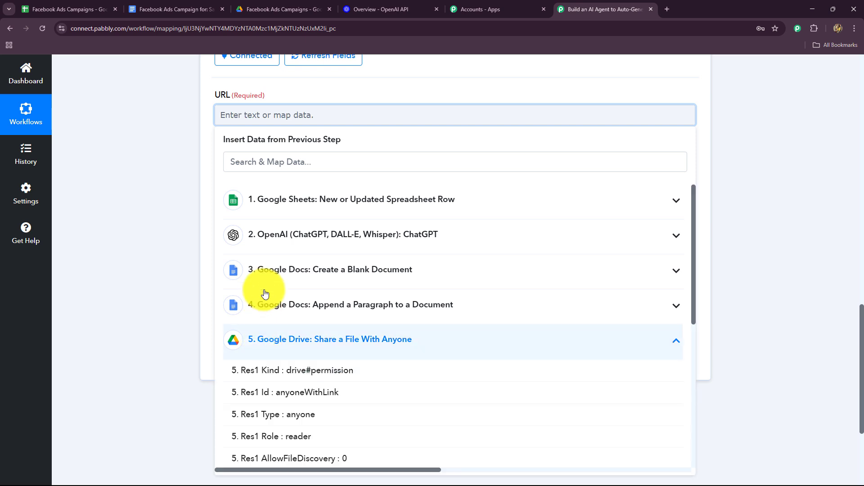
scroll(316, 322, down, 5)
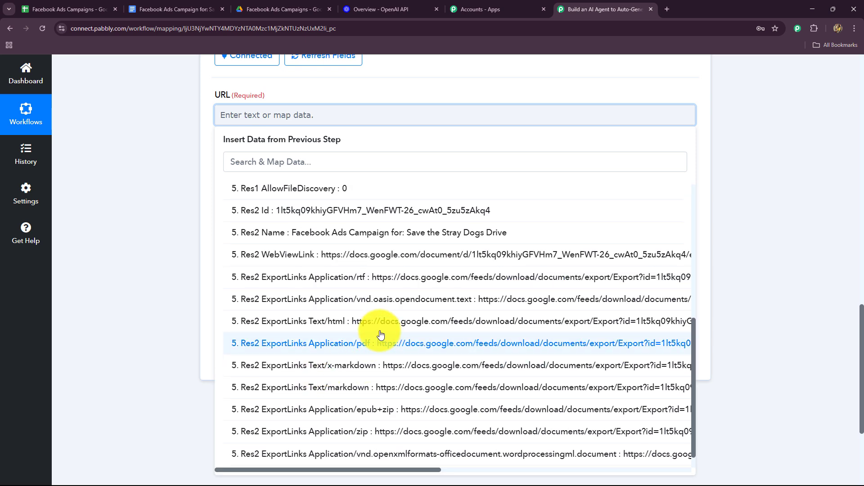
click(362, 344)
Switch to Google Drive and copy the folder ID from the URL of the Facebook Ads Campaigns folder for the upload's Folder ID
click(263, 203)
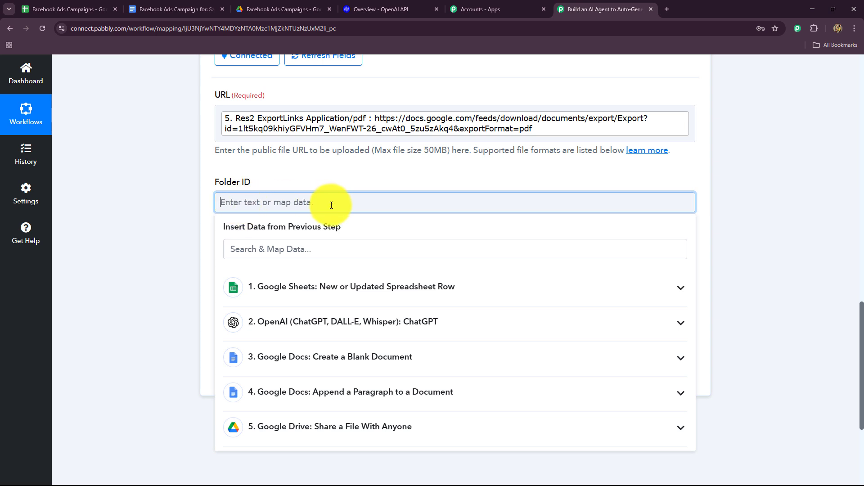
click(179, 209)
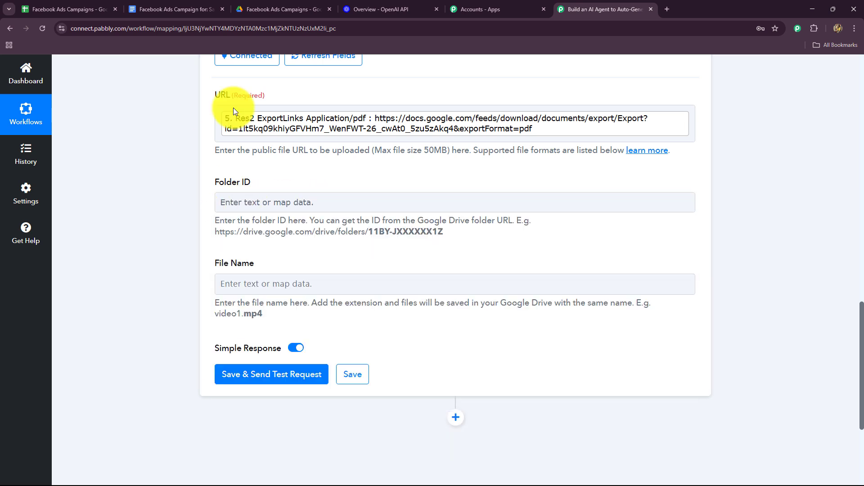
click(274, 4)
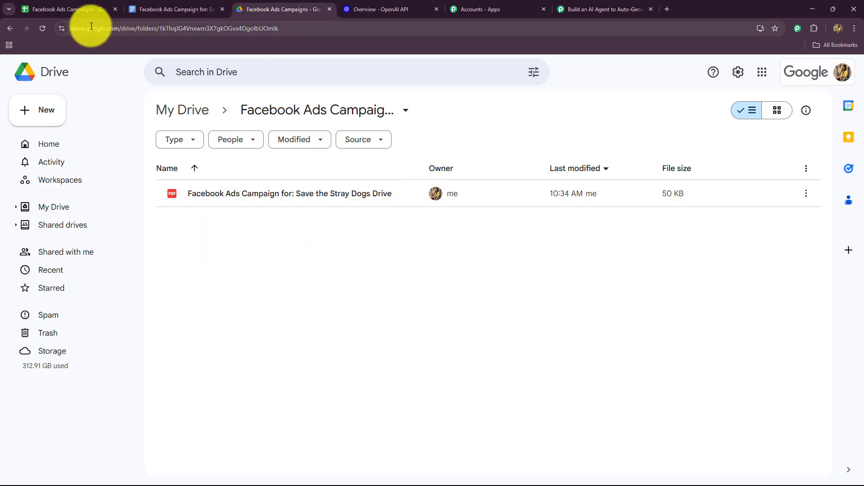
click(252, 28)
drag(279, 28, 63, 28)
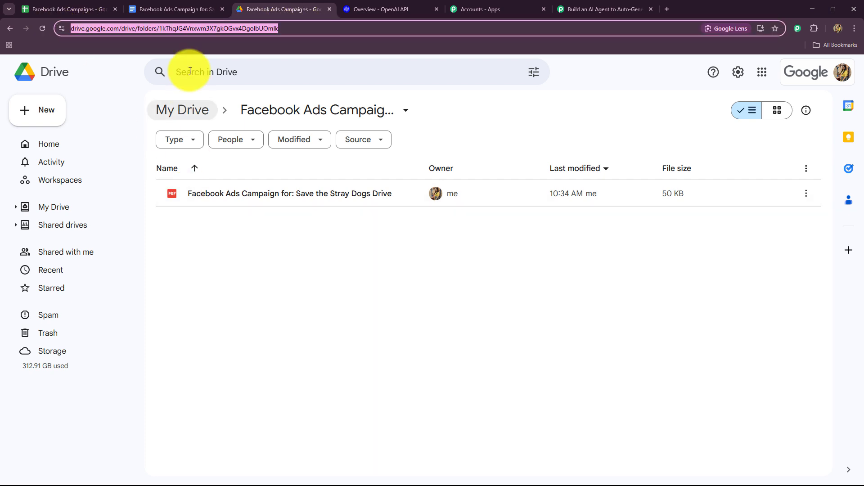
double_click(161, 28)
key(ctrl+c)
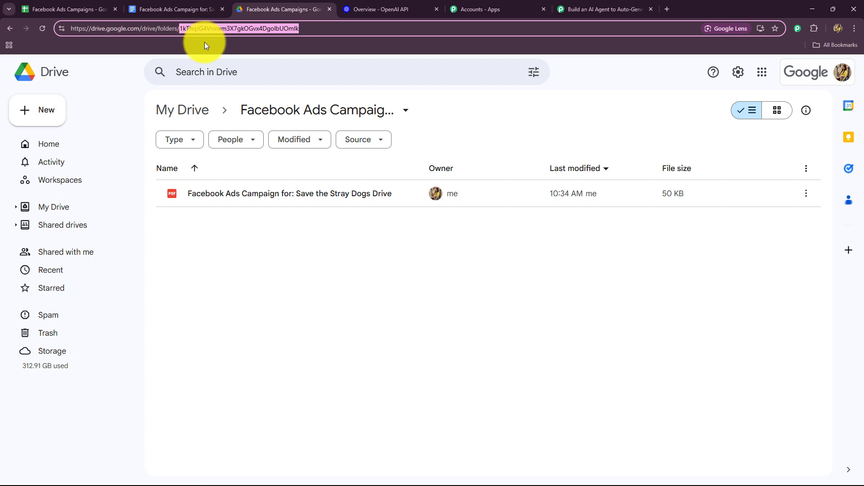
Switch back to Pabbly Connect and set the upload's Folder ID to the copied ID of the Facebook Ads Campaigns folder
click(585, 9)
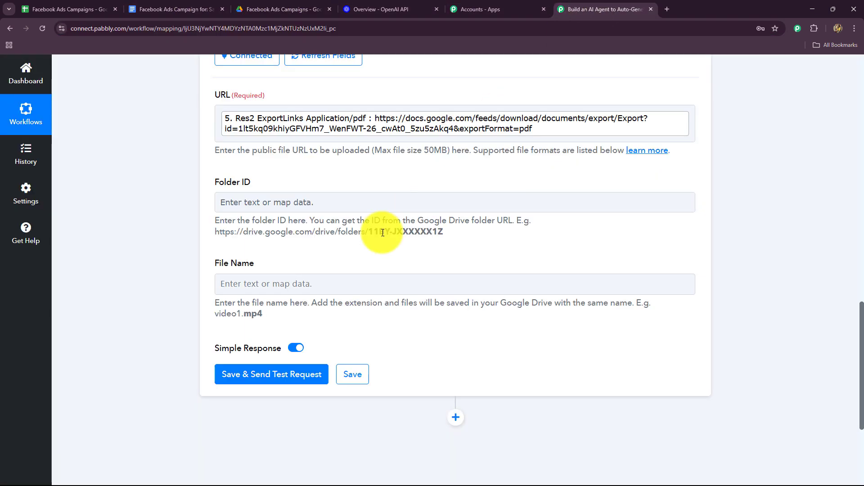
click(309, 210)
key(ctrl+v)
click(160, 247)
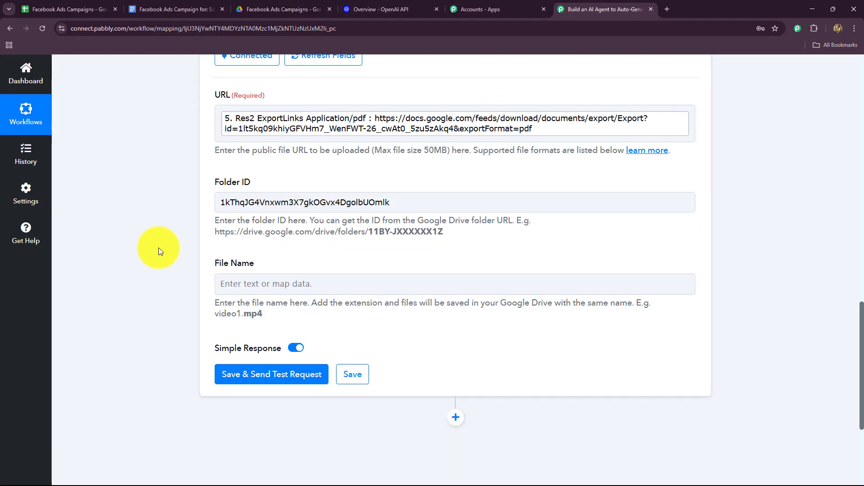
Map the upload's File Name to Res2 Name from the Share a File With Anyone step, and save and send a test request
scroll(158, 248, down, 2)
click(221, 193)
scroll(212, 281, down, 2)
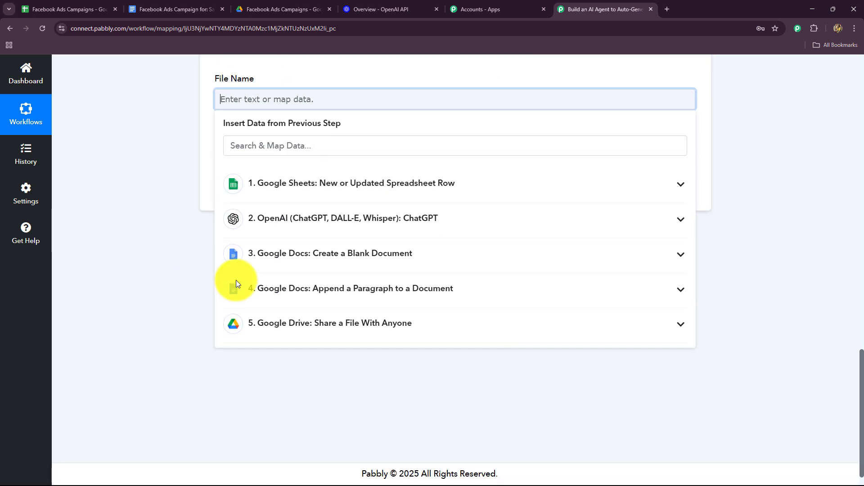
click(290, 323)
scroll(303, 409, down, 1)
scroll(328, 365, down, 2)
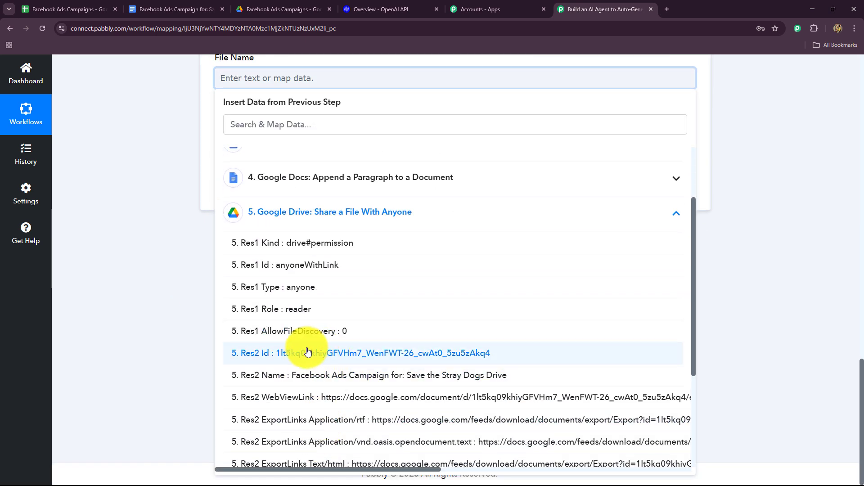
click(376, 377)
click(174, 221)
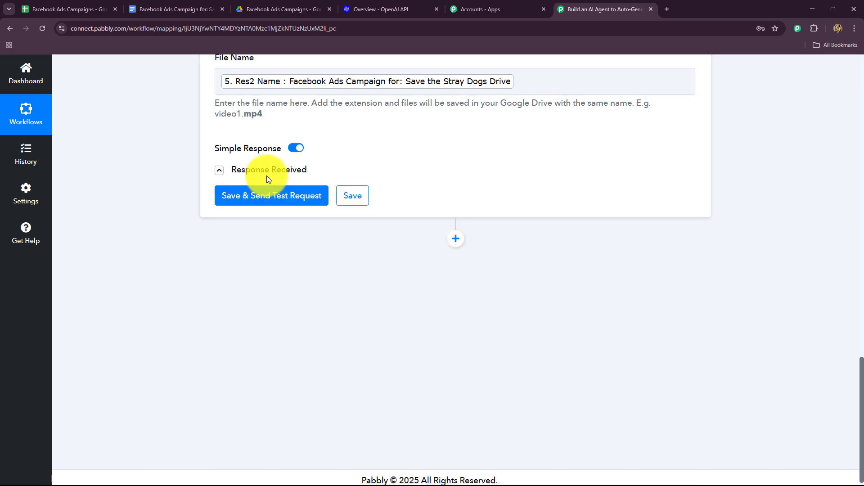
click(275, 195)
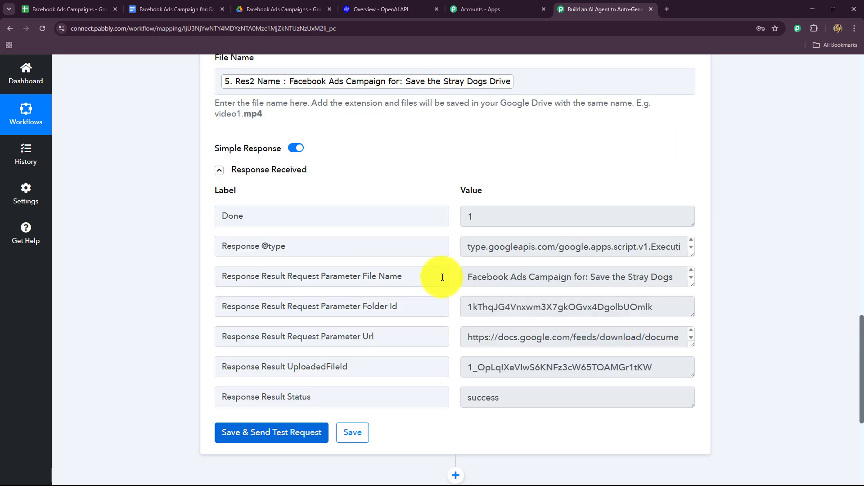
Check the upload's result status, and switch to Google Drive to view the newly uploaded Save the Stray Dogs Drive PDF
double_click(490, 396)
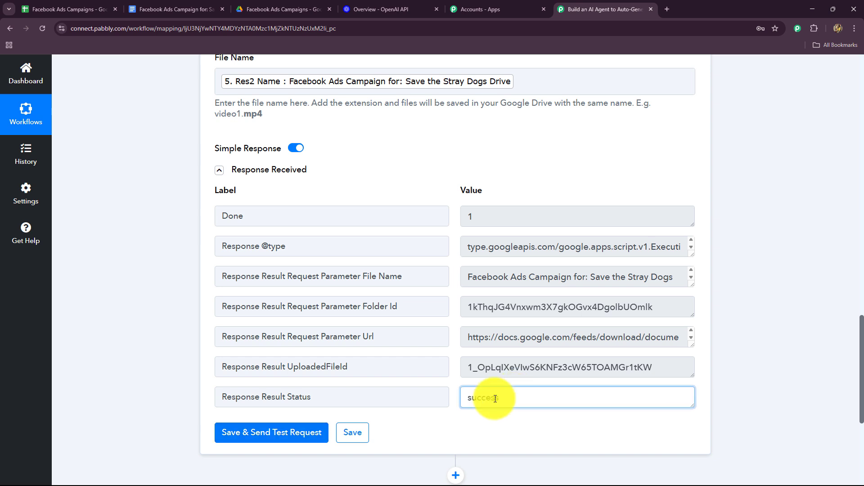
click(286, 9)
double_click(282, 195)
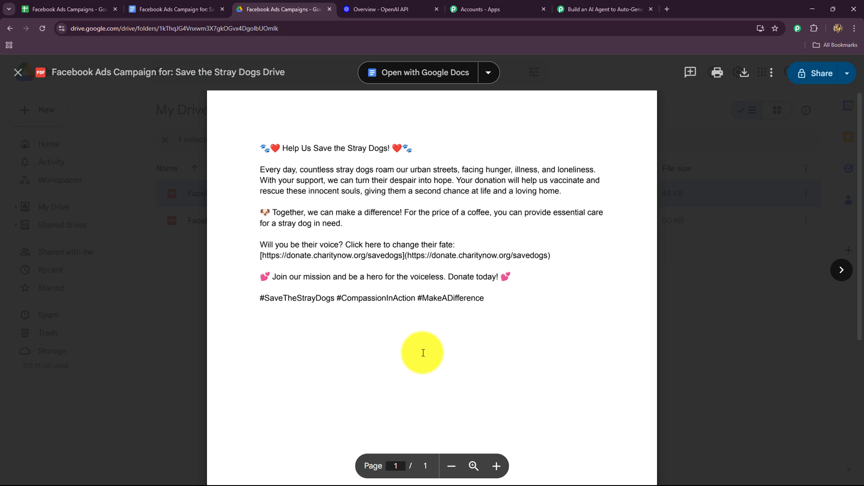
click(18, 72)
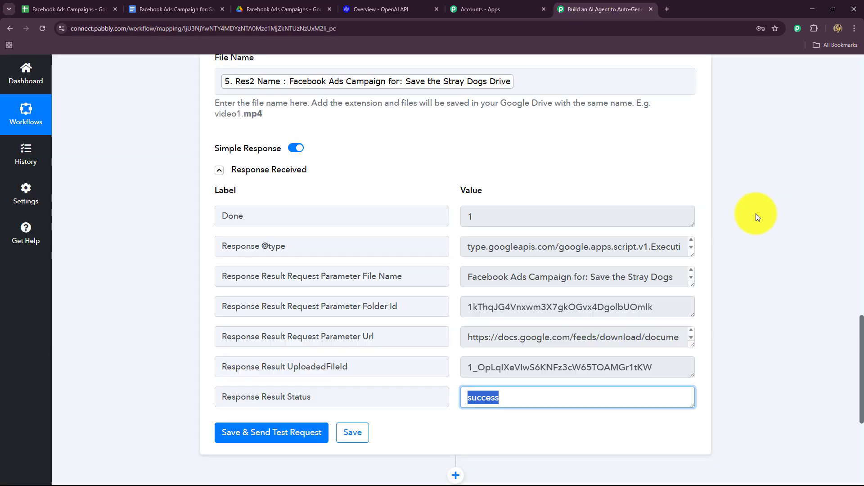
Collapse the Upload a File step in Pabbly Connect and review the whole workflow from trigger to upload
scroll(756, 214, up, 15)
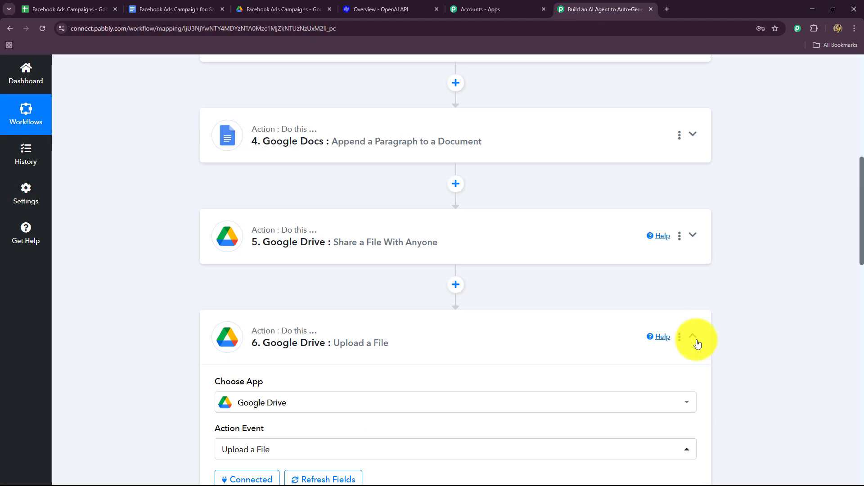
click(696, 340)
scroll(728, 321, up, 6)
scroll(727, 321, down, 4)
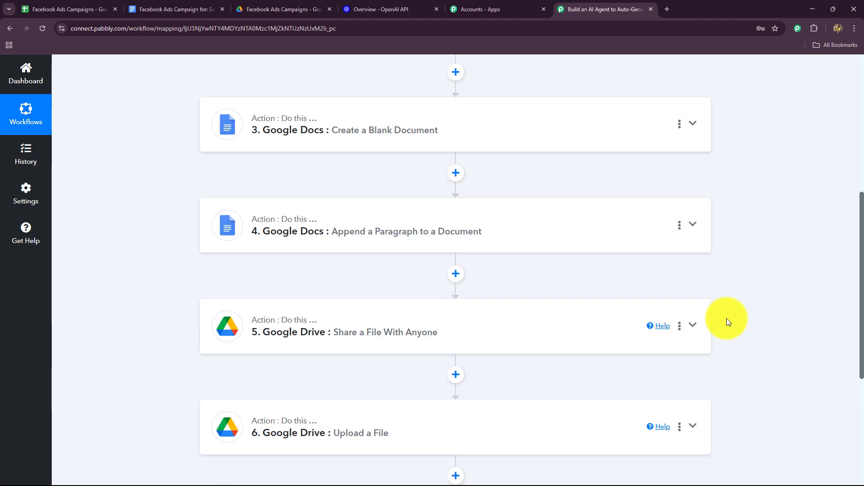
scroll(727, 318, up, 6)
scroll(725, 314, down, 4)
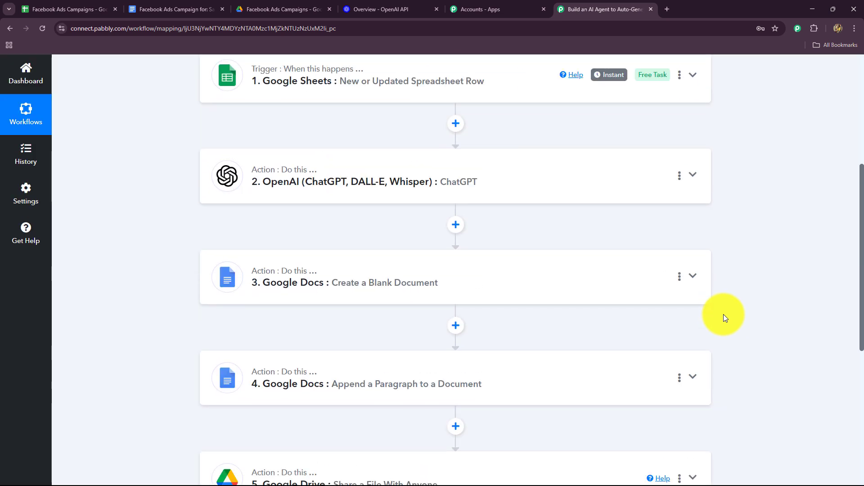
scroll(723, 314, up, 4)
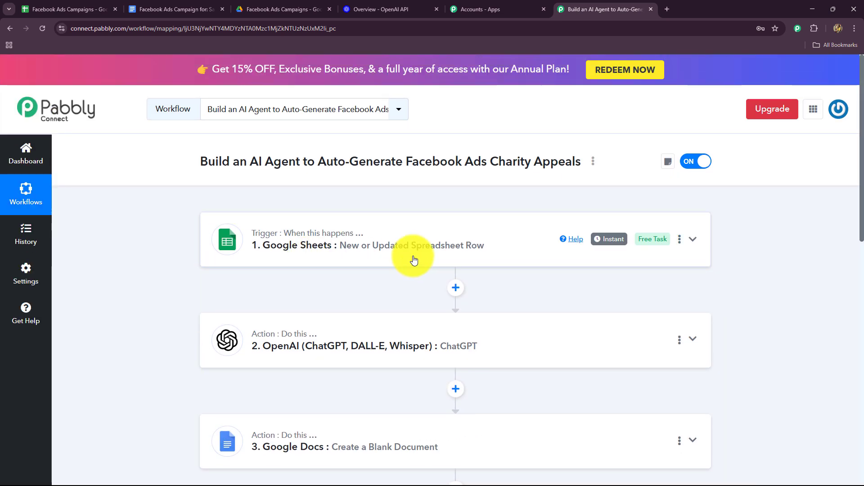
click(55, 14)
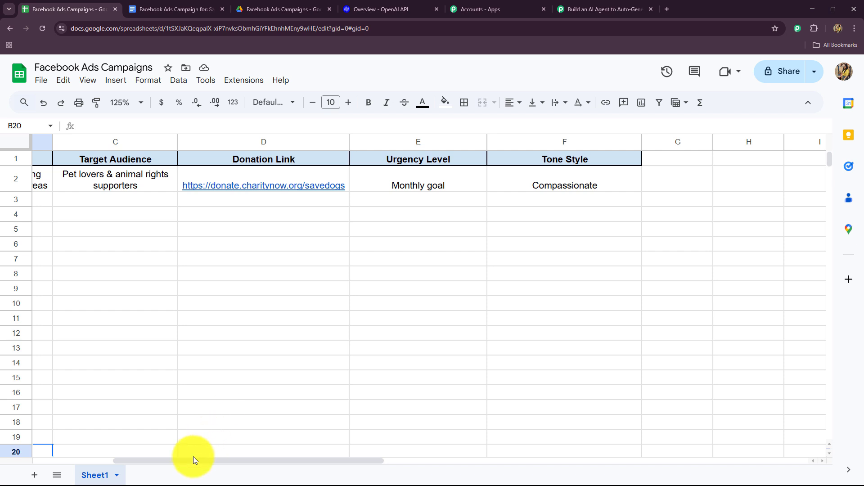
drag(193, 456, 52, 453)
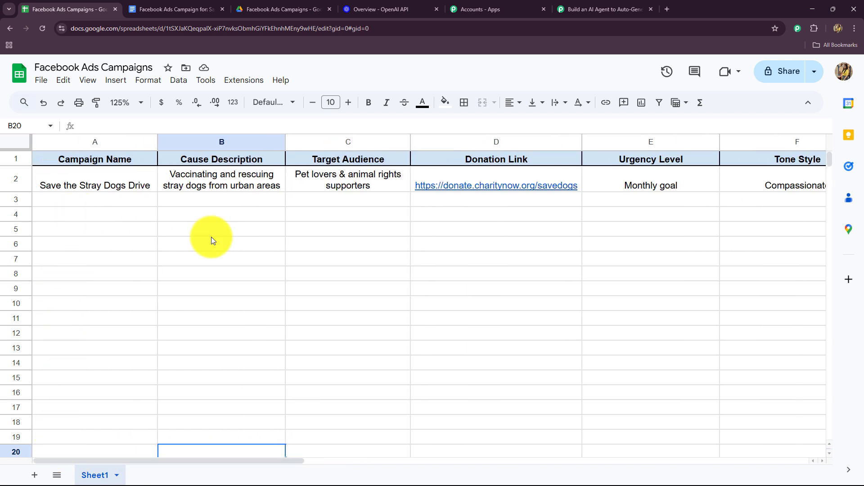
click(99, 203)
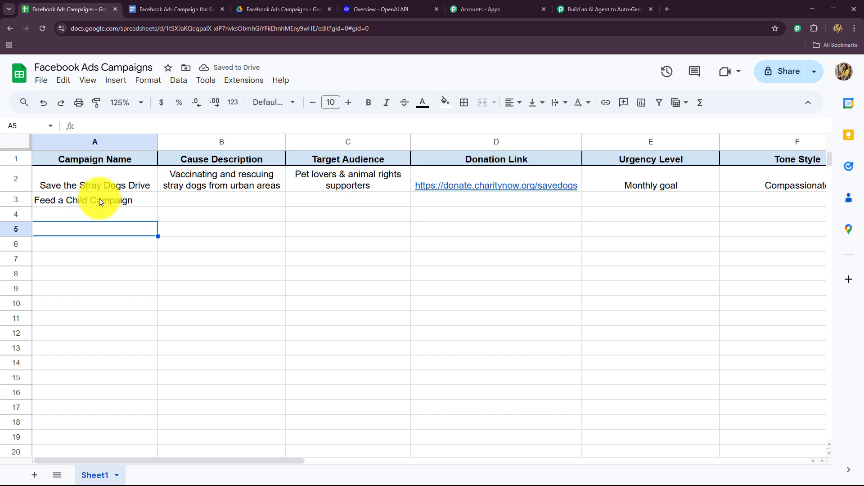
click(180, 199)
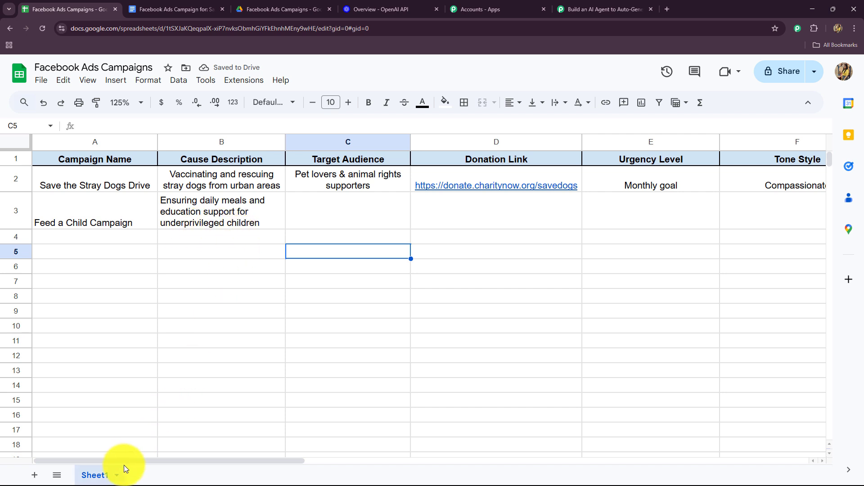
scroll(151, 197, right, 5)
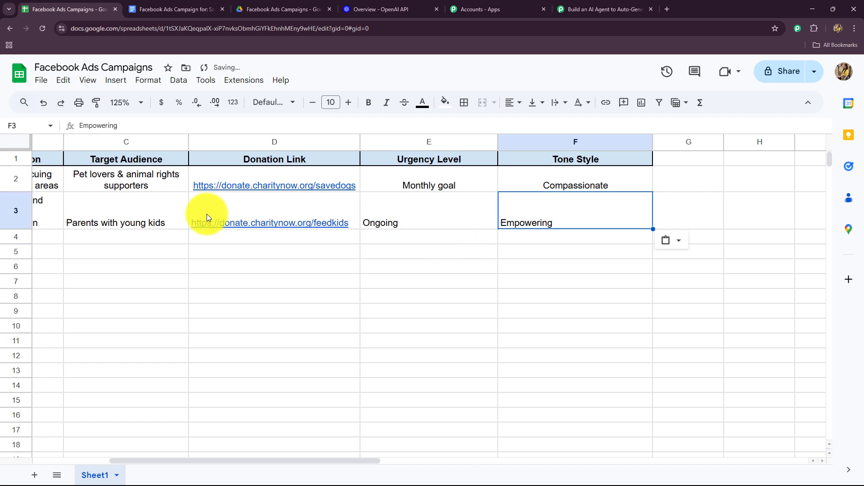
Center the contents of row 3 horizontally in the campaign sheet
key(shift+space)
click(513, 102)
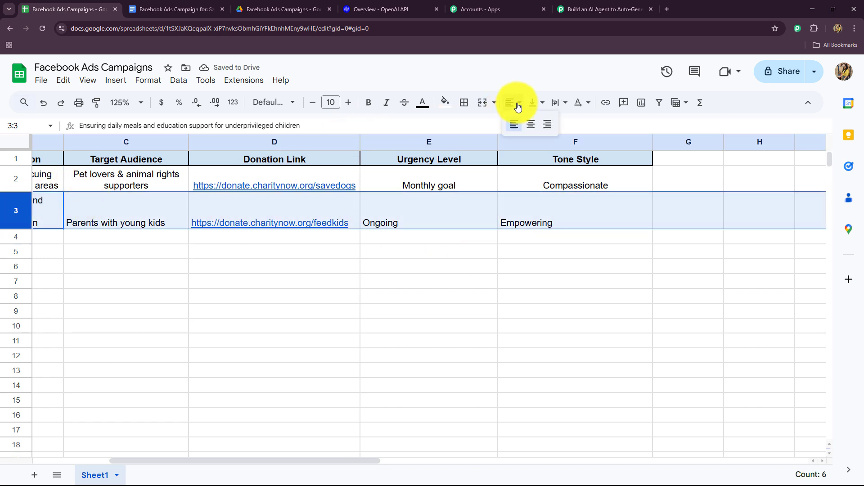
click(527, 123)
click(497, 278)
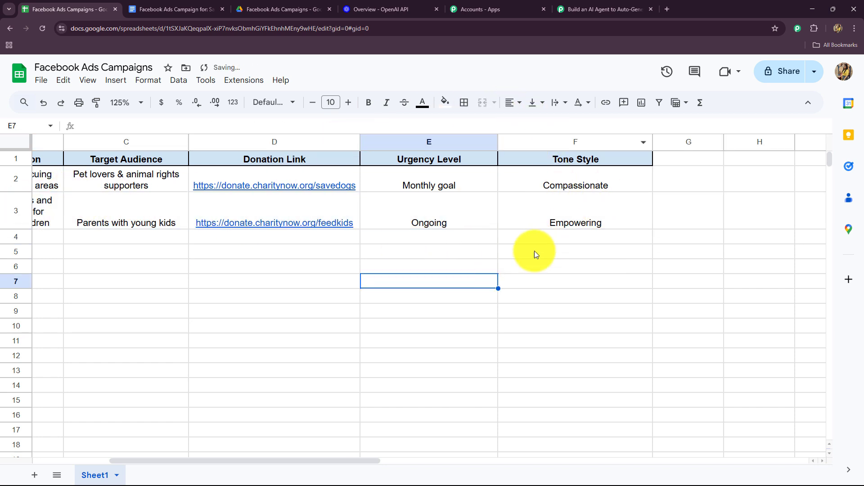
drag(315, 460, 239, 435)
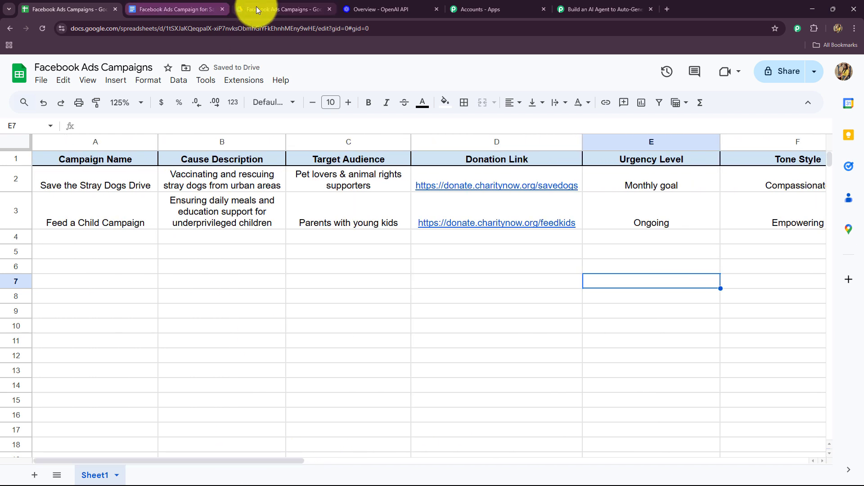
Switch to Google Docs, examine the Feed a Child Campaign document's appeal and donation link, and check for its PDF in Google Drive
click(163, 8)
click(9, 32)
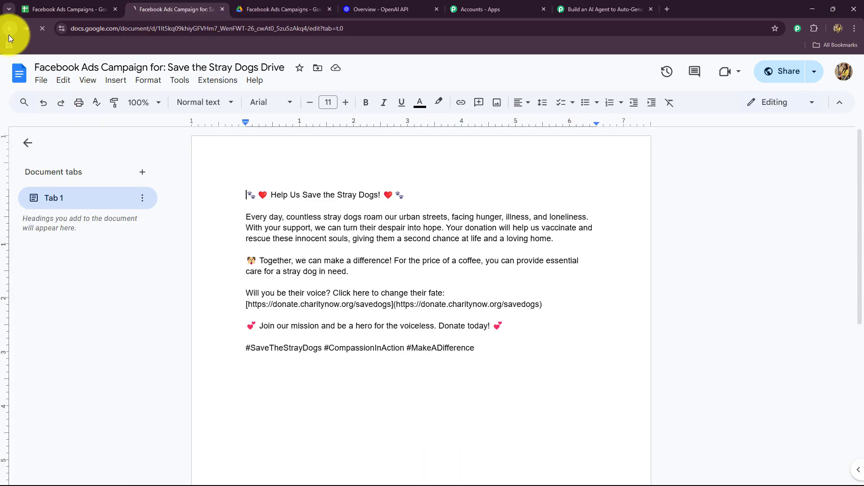
click(150, 196)
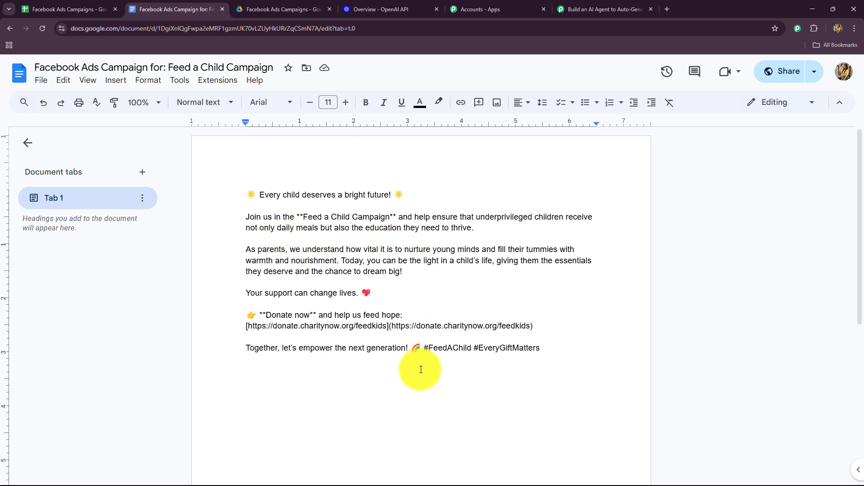
drag(247, 326, 476, 326)
click(510, 303)
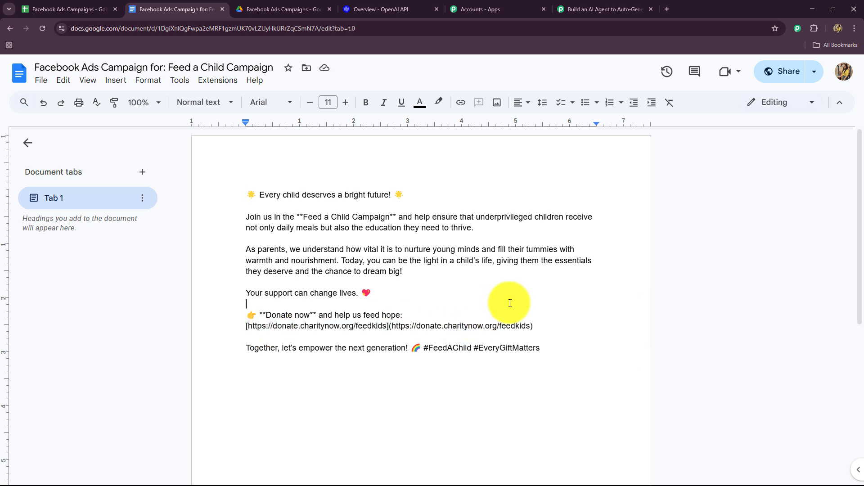
click(293, 8)
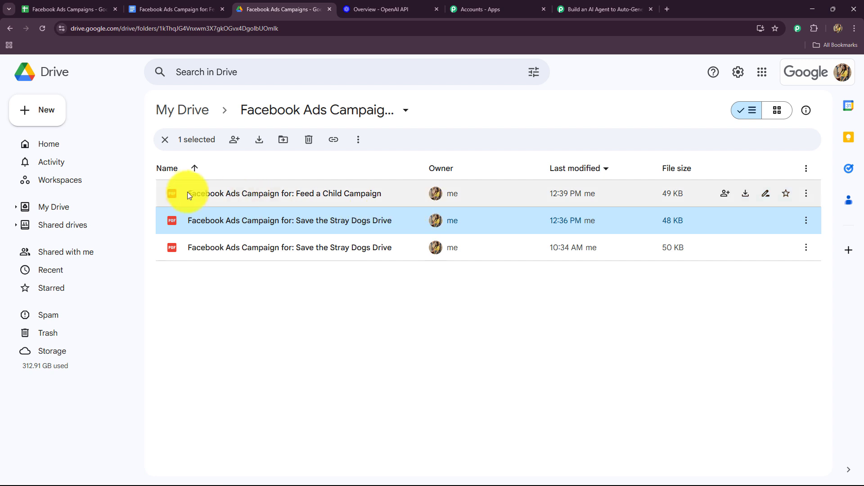
Switch back to Pabbly Connect and look over the sequence of steps in the charity appeals workflow
click(599, 8)
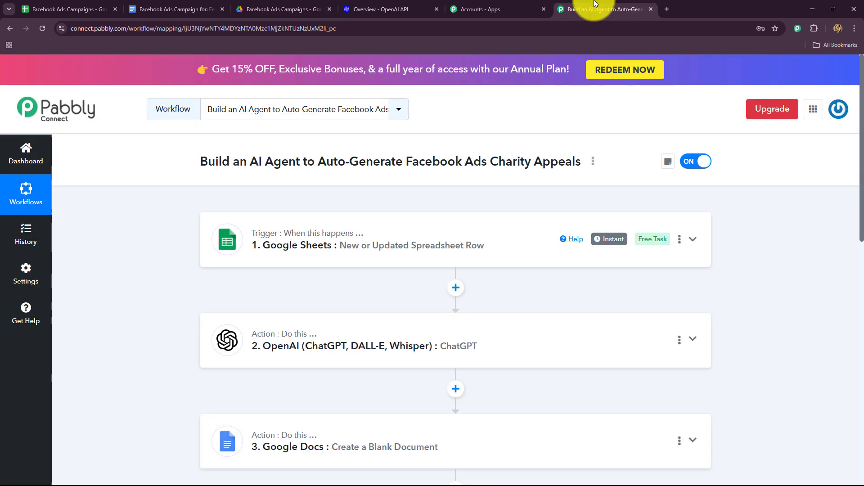
scroll(823, 288, down, 3)
scroll(823, 288, down, 2)
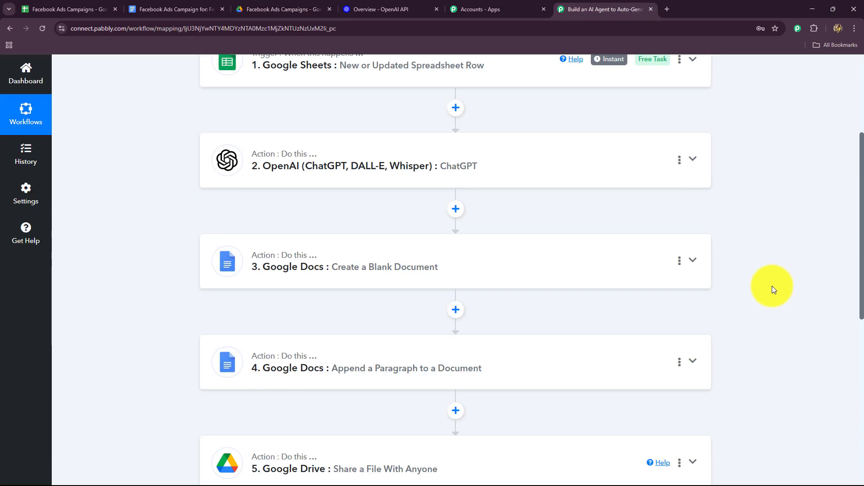
scroll(812, 306, up, 5)
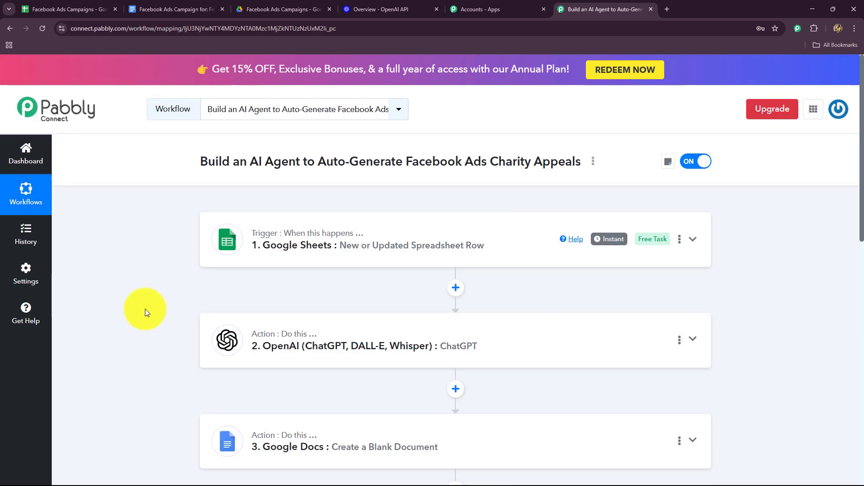